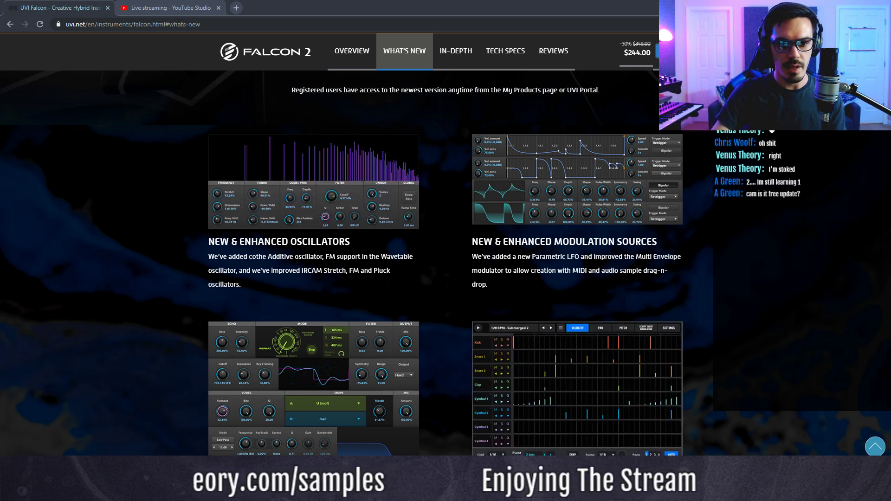
- Read the new and enhanced oscillator notes in the What's New section, and highlight the Falcon 2 sale price
{"action": "left_click_drag", "start_coordinate": [248, 258], "coordinate": [271, 265]}
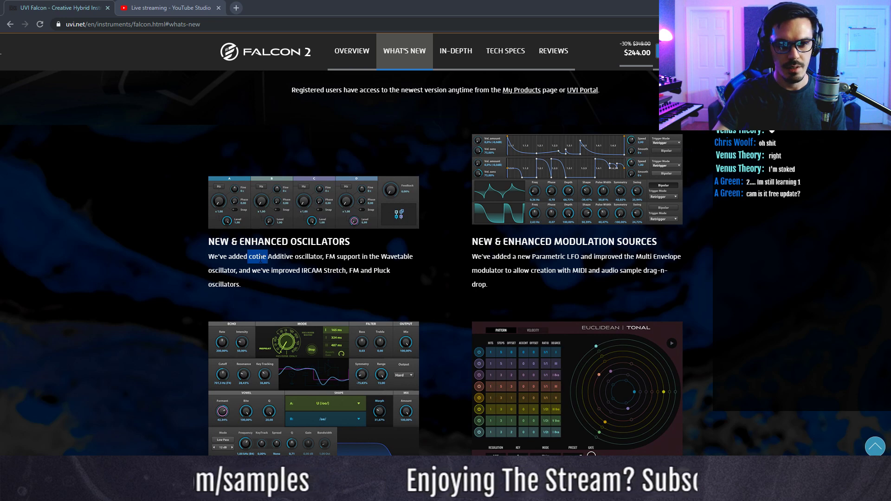
{"action": "left_click", "coordinate": [251, 258]}
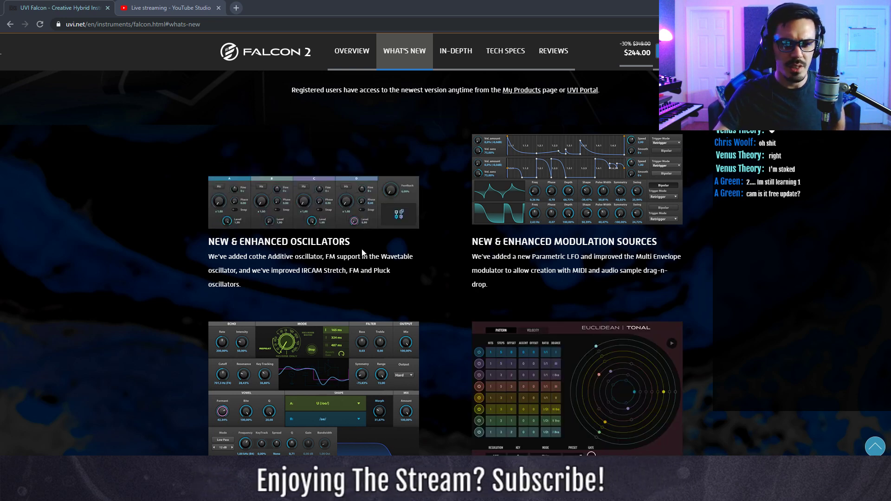
{"action": "left_click_drag", "start_coordinate": [269, 271], "coordinate": [324, 271]}
{"action": "left_click", "coordinate": [323, 271]}
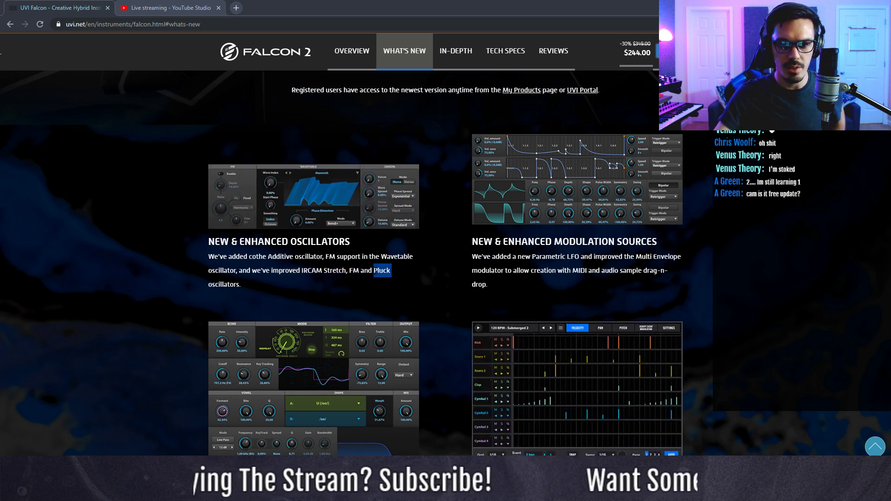
{"action": "triple_click", "coordinate": [373, 271]}
{"action": "left_click", "coordinate": [380, 271]}
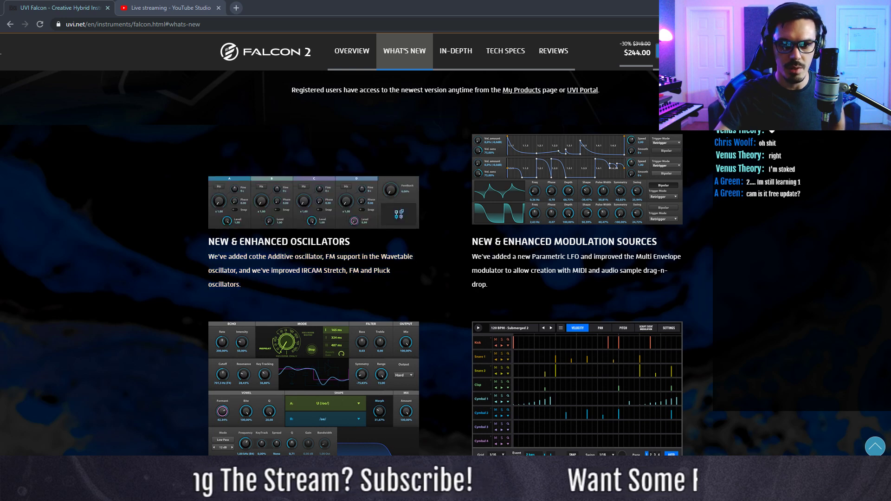
{"action": "left_click_drag", "start_coordinate": [383, 271], "coordinate": [378, 271]}
{"action": "left_click", "coordinate": [385, 281]}
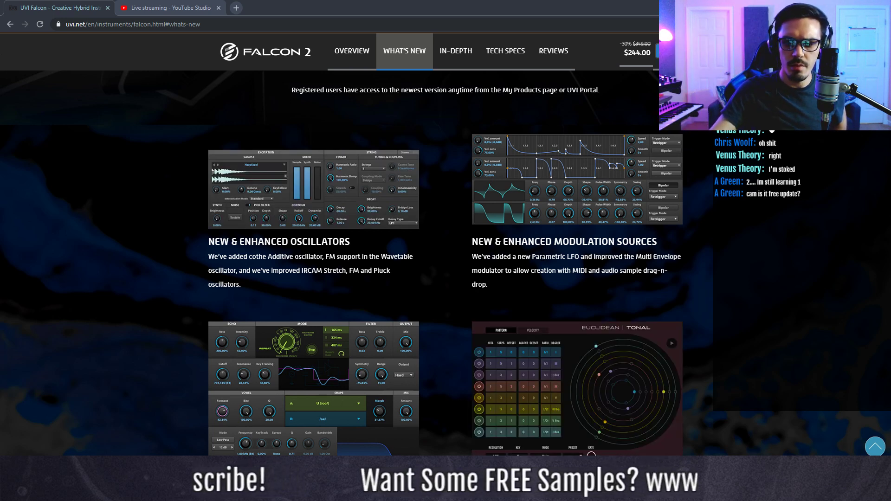
{"action": "scroll", "coordinate": [556, 234], "scroll_direction": "down", "scroll_amount": 1}
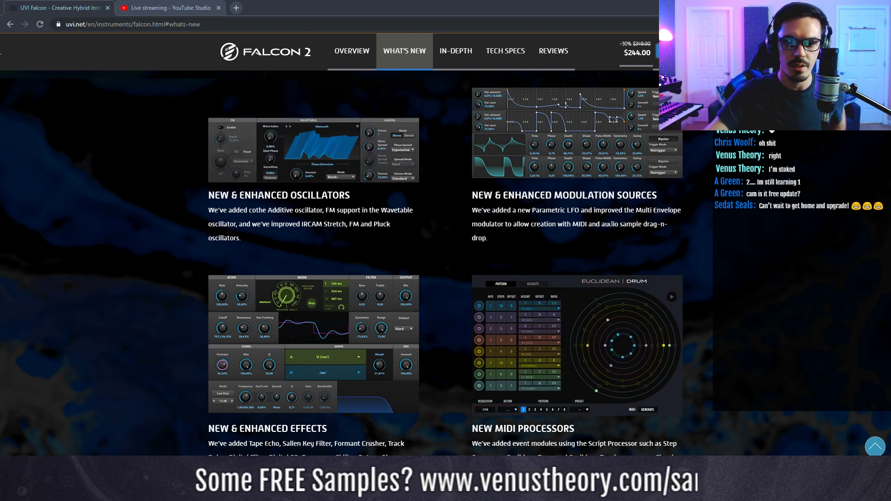
{"action": "scroll", "coordinate": [433, 205], "scroll_direction": "down", "scroll_amount": 4}
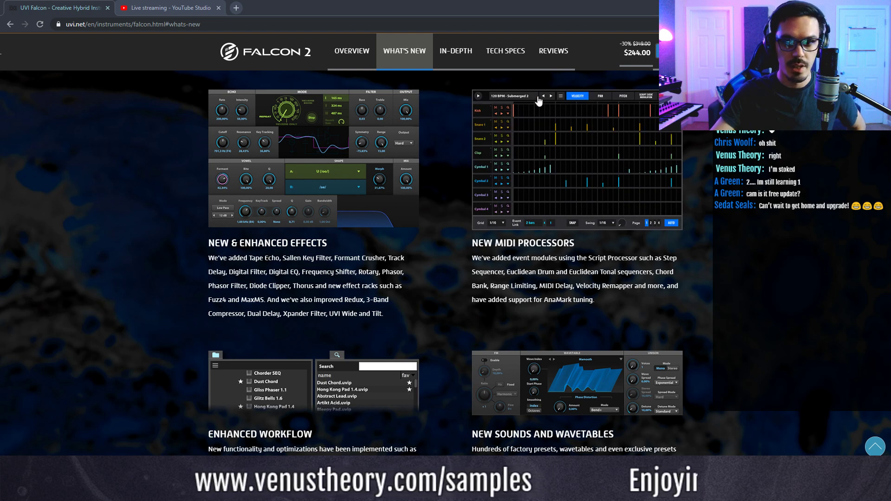
{"action": "left_click_drag", "start_coordinate": [622, 52], "coordinate": [651, 52]}
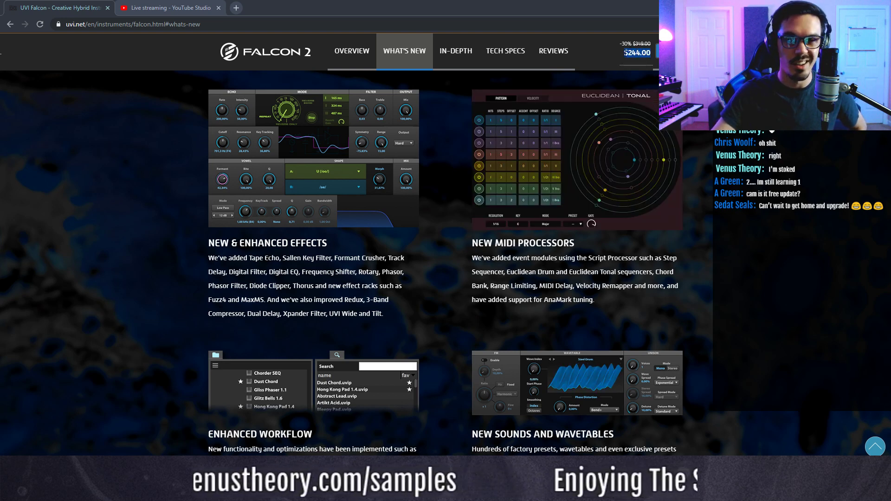
- View the UVI homepage in a separate tab and close that tab to return to the Falcon 2 page
{"action": "left_click", "coordinate": [234, 8]}
{"action": "type", "text": "uvi"}
{"action": "key", "text": "Return"}
{"action": "left_click_drag", "start_coordinate": [247, 7], "coordinate": [175, 4]}
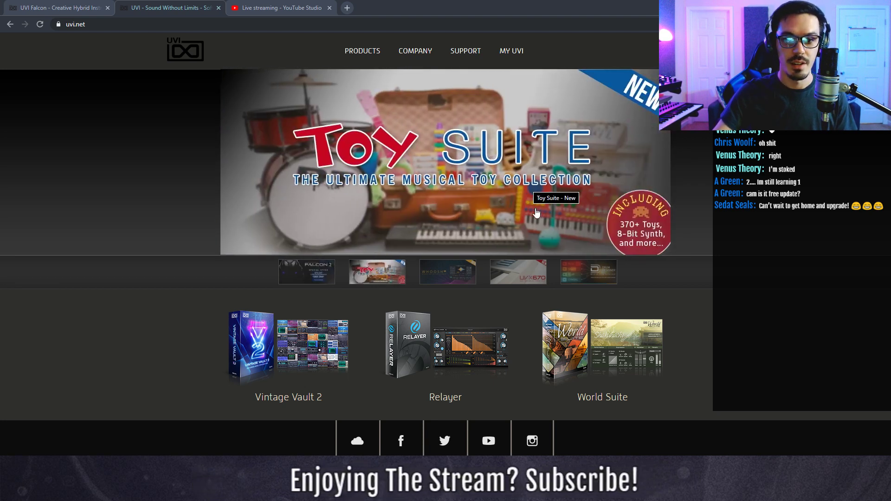
{"action": "left_click", "coordinate": [42, 7]}
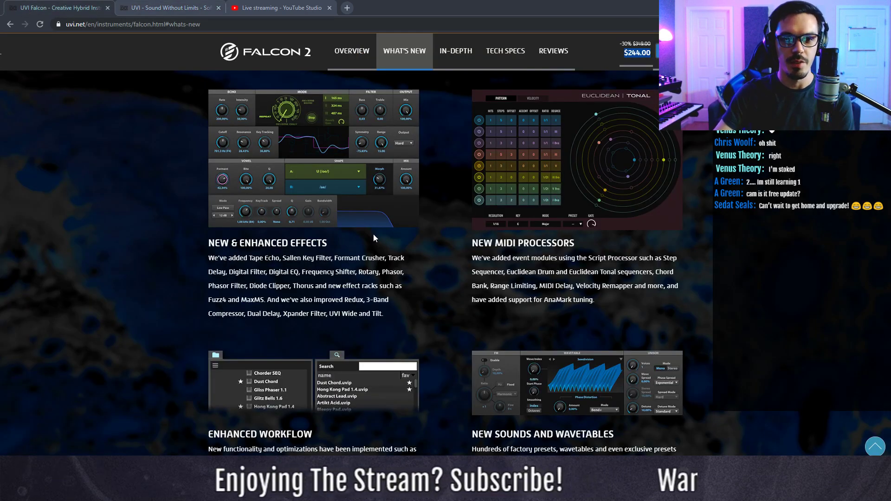
{"action": "left_click", "coordinate": [219, 7]}
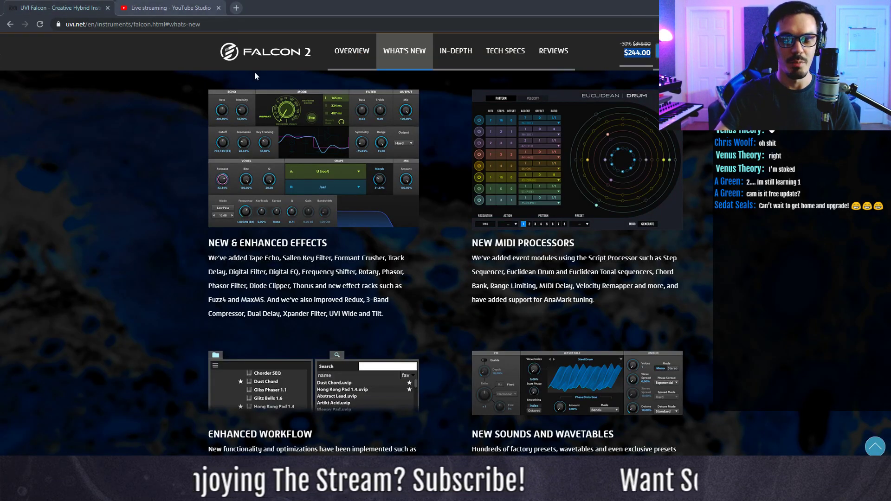
- Read the New & Enhanced Effects notes, highlighting Tape Echo, the new effect racks and the improved Redux effect
{"action": "scroll", "coordinate": [358, 200], "scroll_direction": "down", "scroll_amount": 1}
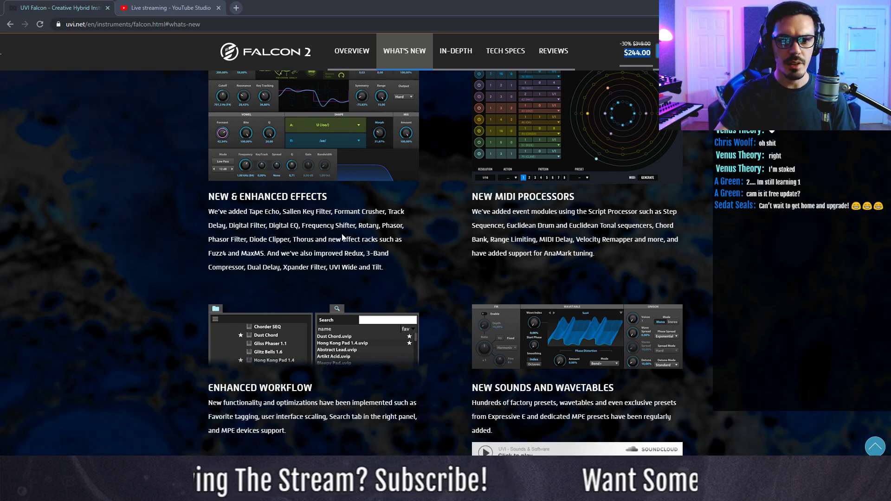
{"action": "left_click_drag", "start_coordinate": [246, 211], "coordinate": [278, 212]}
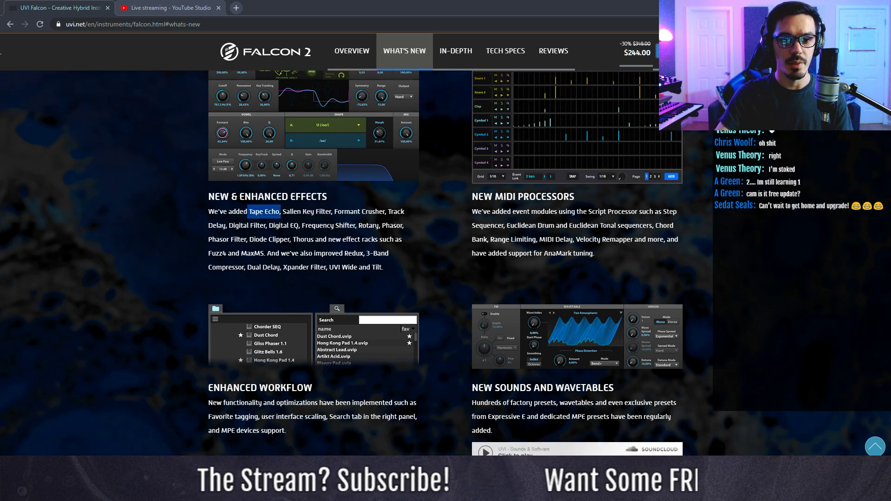
{"action": "left_click", "coordinate": [348, 213]}
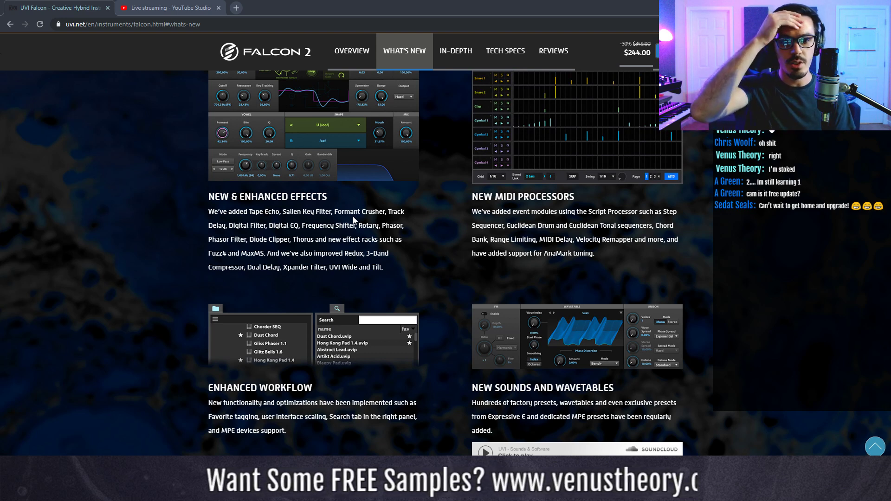
{"action": "left_click_drag", "start_coordinate": [334, 251], "coordinate": [331, 242]}
{"action": "left_click", "coordinate": [333, 254]}
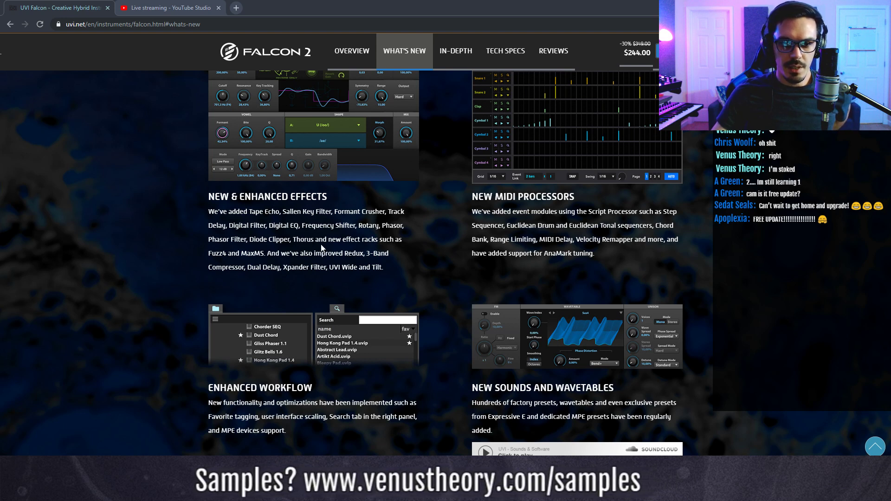
{"action": "left_click_drag", "start_coordinate": [247, 255], "coordinate": [262, 265]}
{"action": "left_click", "coordinate": [338, 254]}
{"action": "left_click_drag", "start_coordinate": [348, 253], "coordinate": [364, 254]}
{"action": "left_click", "coordinate": [354, 253]}
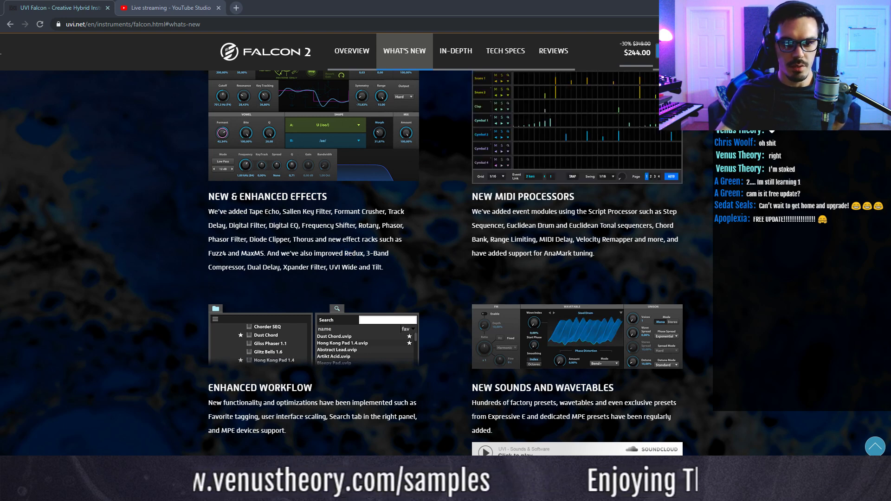
{"action": "left_click_drag", "start_coordinate": [344, 253], "coordinate": [365, 254]}
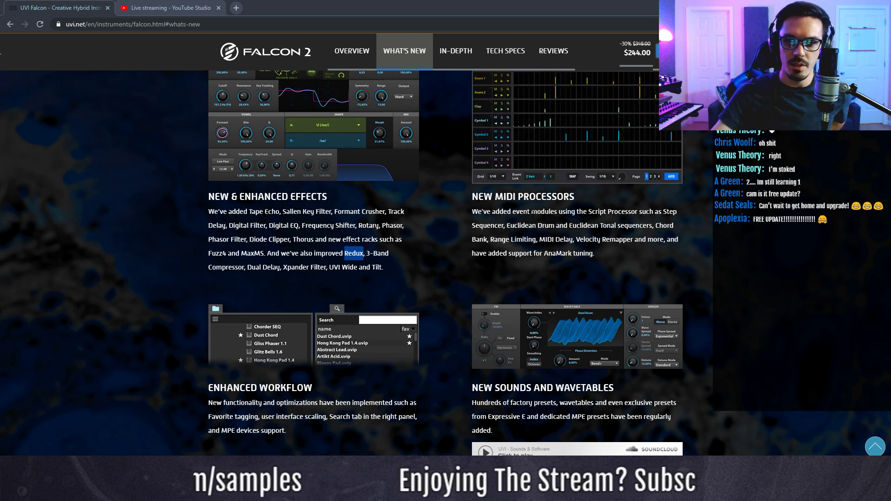
- Read the New MIDI Processors notes and the New Sounds and Wavetables notes about Expressive E and MPE presets
{"action": "scroll", "coordinate": [533, 216], "scroll_direction": "up", "scroll_amount": 1}
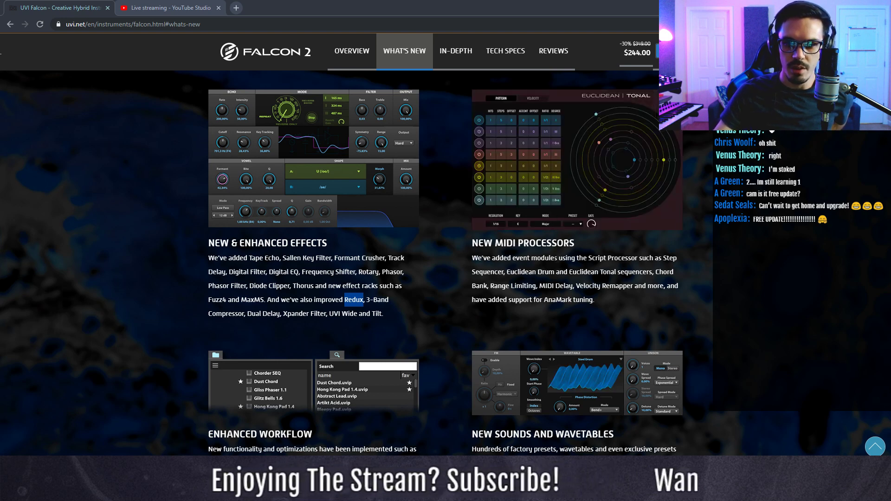
{"action": "scroll", "coordinate": [555, 250], "scroll_direction": "down", "scroll_amount": 1}
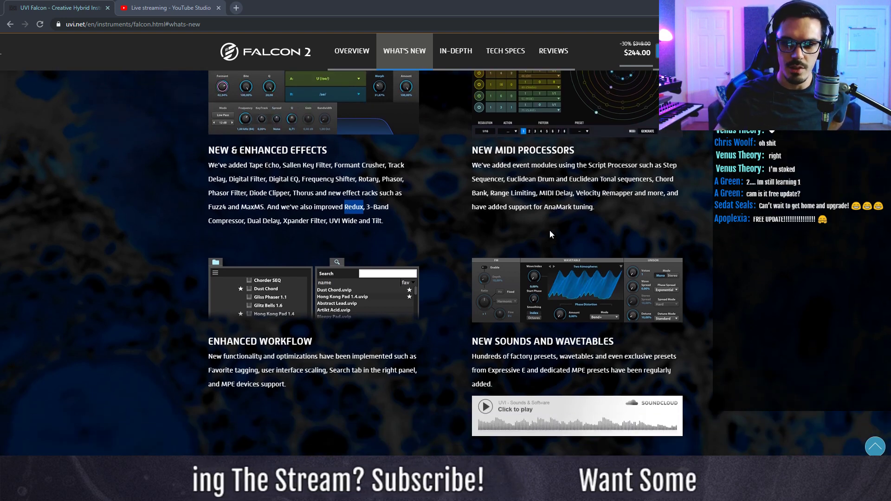
{"action": "scroll", "coordinate": [550, 230], "scroll_direction": "down", "scroll_amount": 3}
{"action": "triple_click", "coordinate": [519, 275]}
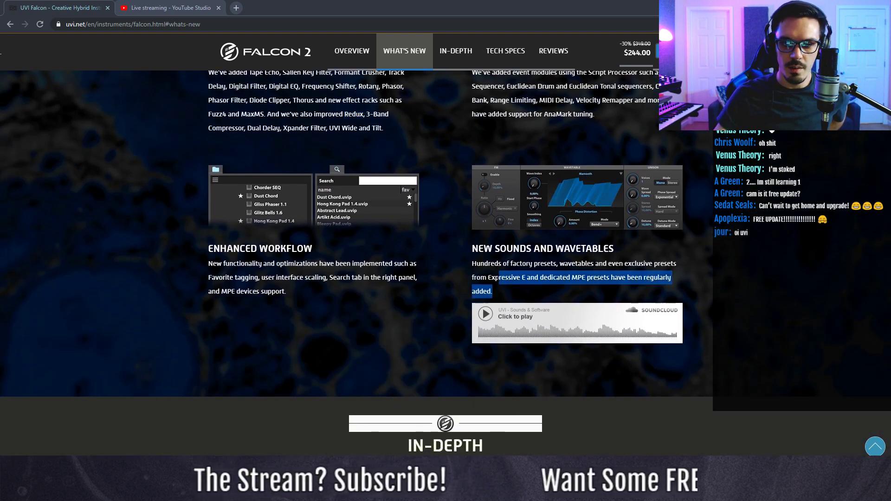
{"action": "left_click", "coordinate": [506, 275]}
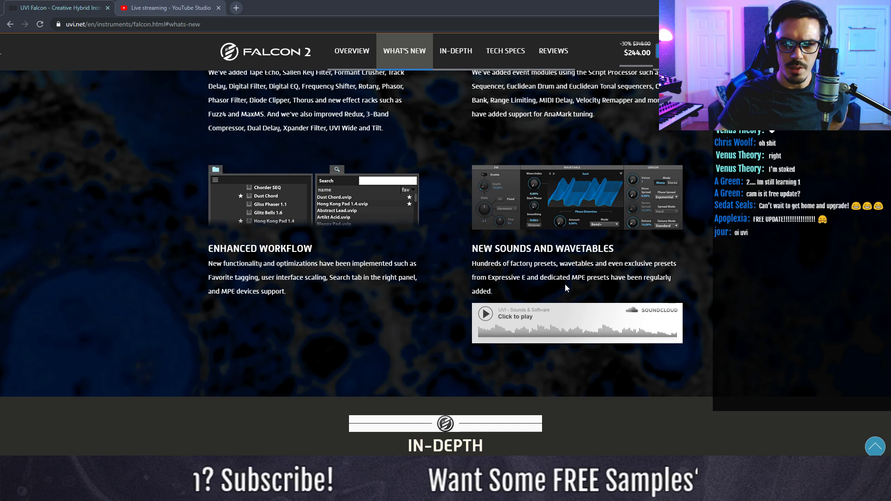
- Read the Enhanced Workflow notes covering favorite tagging, interface scaling, the search tab and MPE devices support
{"action": "scroll", "coordinate": [291, 282], "scroll_direction": "down", "scroll_amount": 1}
{"action": "left_click_drag", "start_coordinate": [292, 254], "coordinate": [289, 216]}
{"action": "left_click", "coordinate": [296, 227]}
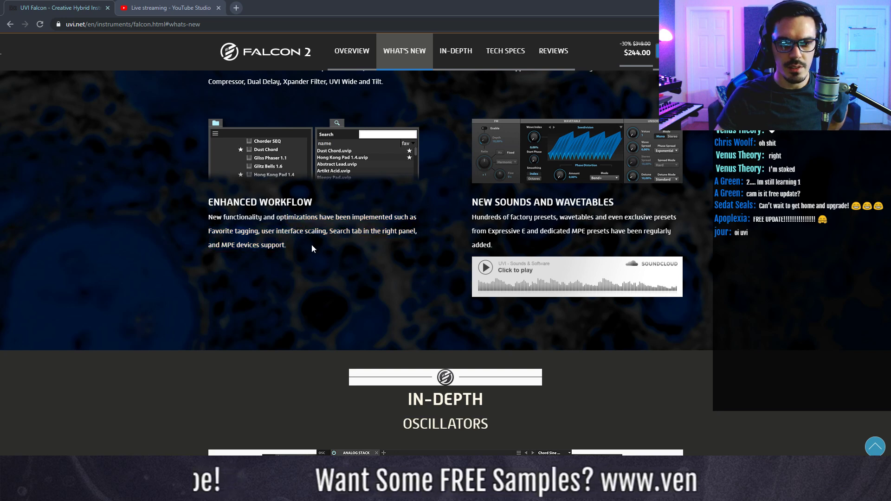
{"action": "left_click_drag", "start_coordinate": [311, 241], "coordinate": [308, 231]}
{"action": "left_click", "coordinate": [308, 231]}
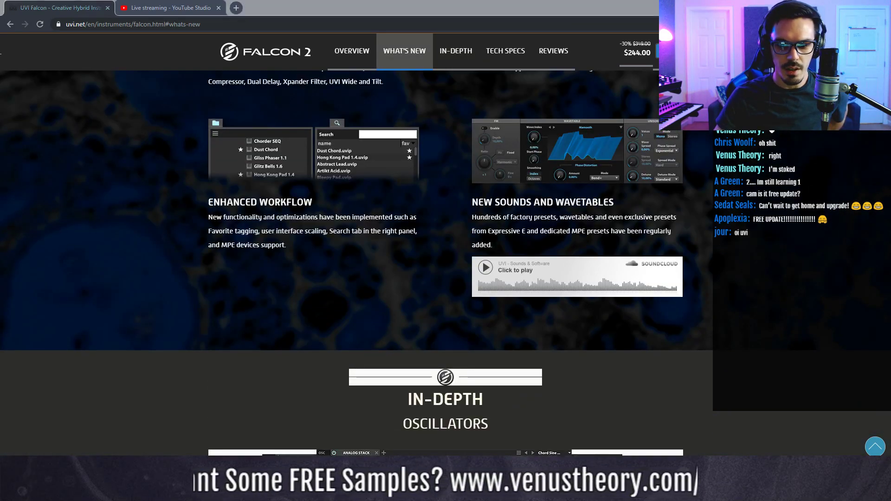
- Switch from the browser to the Bitwig Studio project containing the Falcon track
{"action": "left_click", "coordinate": [428, 491]}
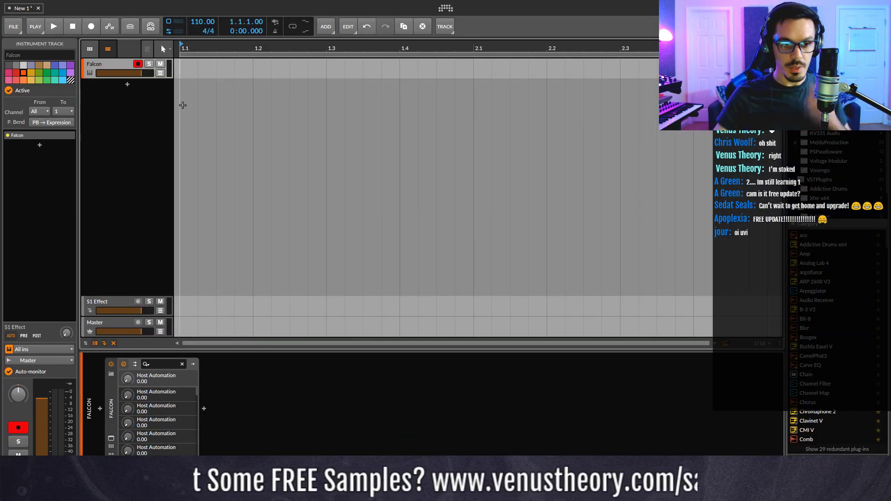
{"action": "left_click", "coordinate": [128, 84]}
{"action": "type", "text": "fm"}
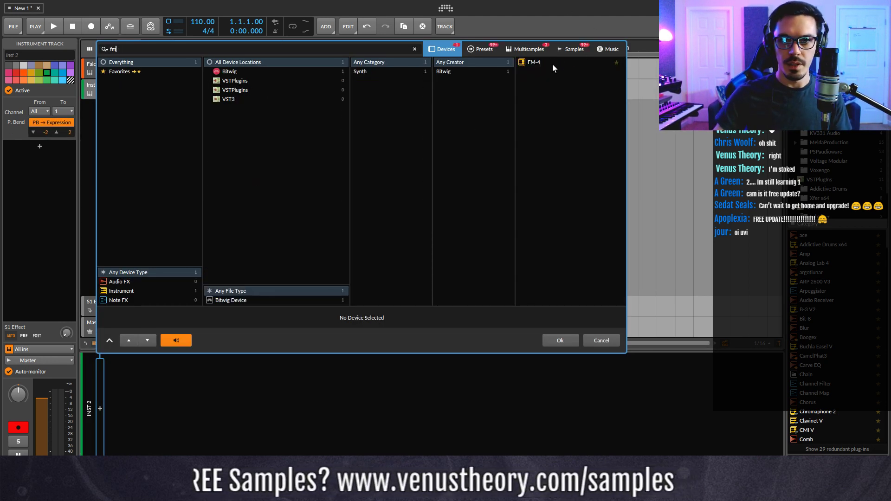
{"action": "left_click", "coordinate": [548, 63]}
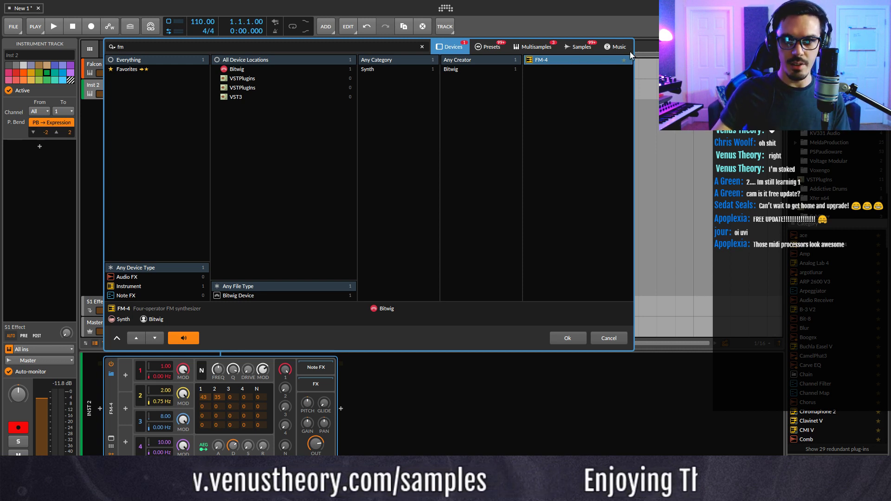
{"action": "left_click", "coordinate": [657, 89]}
{"action": "left_click", "coordinate": [593, 340]}
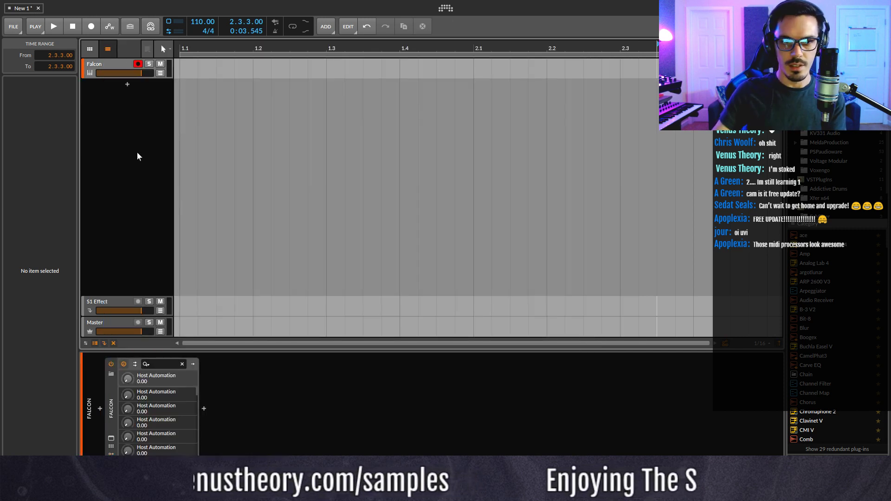
- Open the Falcon plug-in window from the Falcon instrument track and make it slightly smaller
{"action": "left_click", "coordinate": [115, 66]}
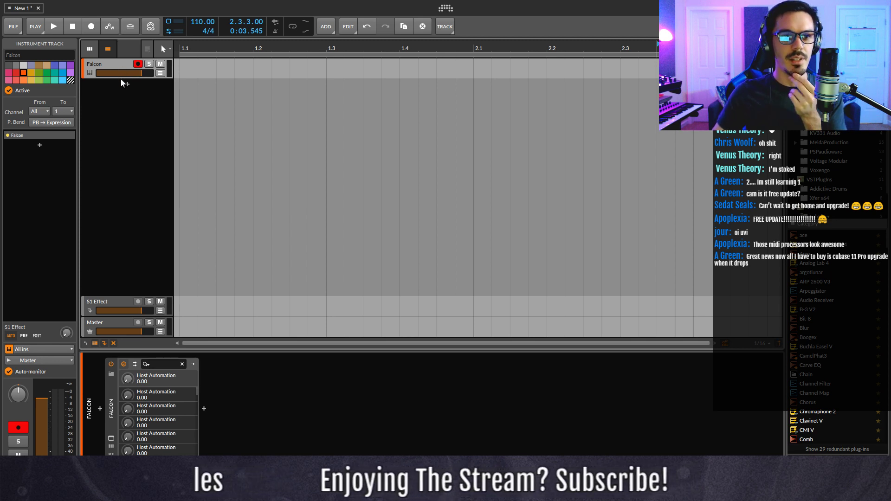
{"action": "mouse_move", "coordinate": [120, 82]}
{"action": "left_mouse_down"}
{"action": "mouse_move", "coordinate": [117, 116]}
{"action": "mouse_move", "coordinate": [114, 73]}
{"action": "left_mouse_up"}
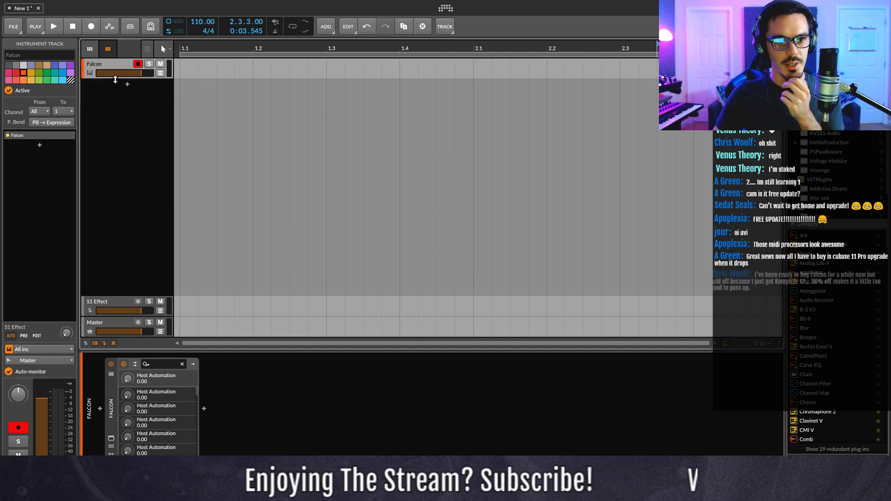
{"action": "left_click", "coordinate": [114, 437]}
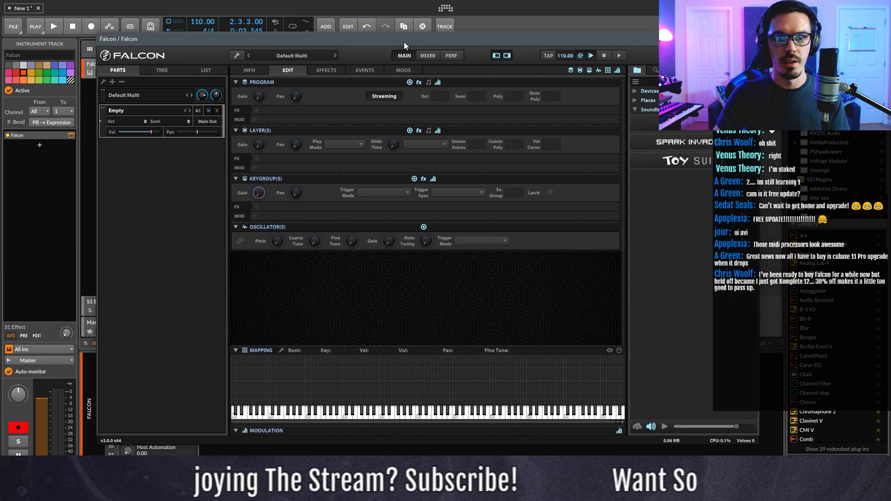
{"action": "left_click_drag", "start_coordinate": [760, 444], "coordinate": [732, 407]}
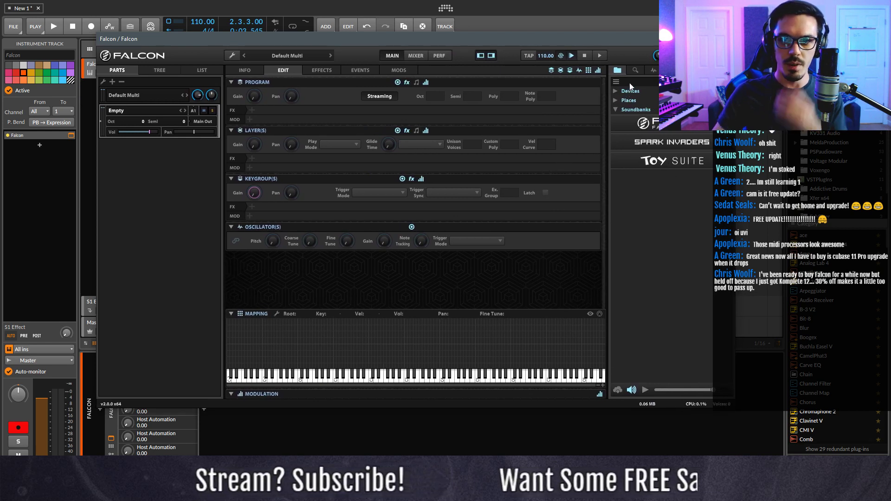
- Load the Additive synthesis oscillator into the empty part's keygroup mapping, and enlarge the plug-in window to show its spectrum
{"action": "left_click", "coordinate": [652, 70]}
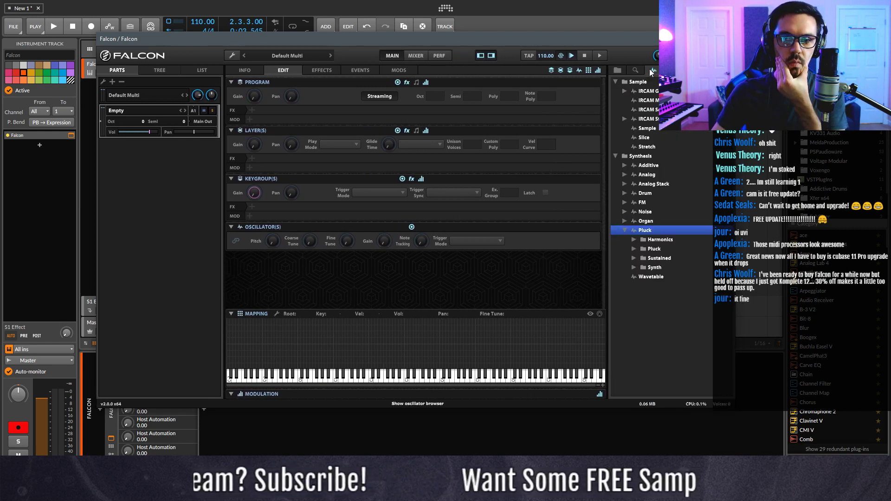
{"action": "left_click", "coordinate": [626, 230]}
{"action": "left_click", "coordinate": [647, 167]}
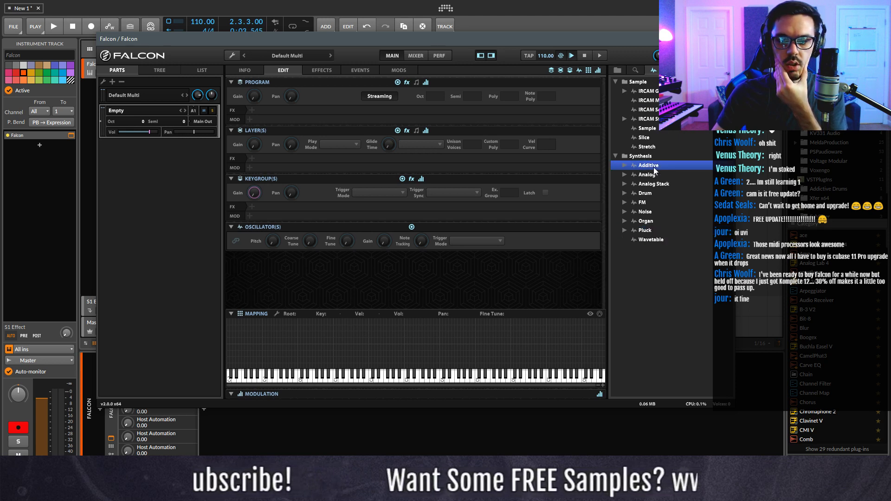
{"action": "left_click_drag", "start_coordinate": [655, 171], "coordinate": [400, 320]}
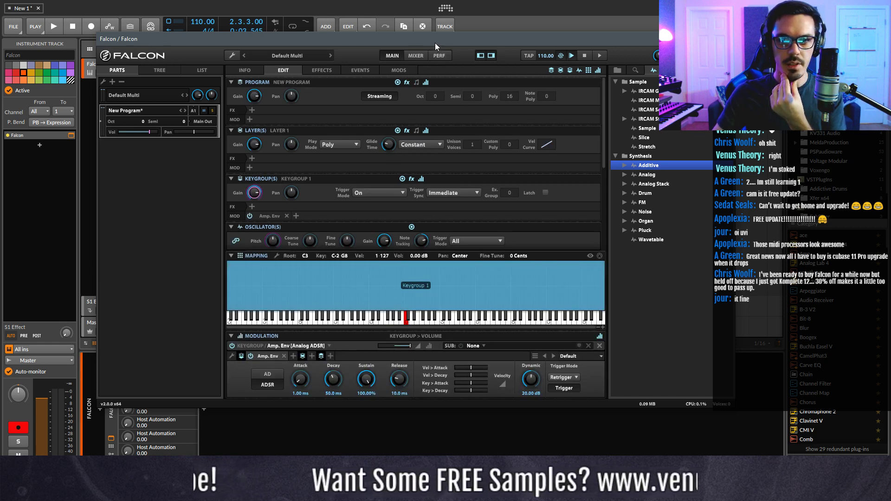
{"action": "left_click_drag", "start_coordinate": [436, 43], "coordinate": [435, 21]}
{"action": "left_click_drag", "start_coordinate": [740, 389], "coordinate": [749, 454]}
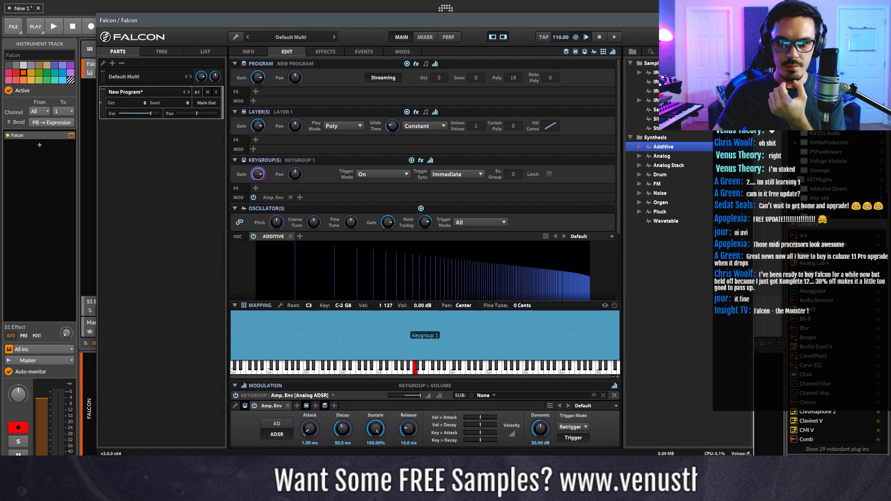
- Close the Falcon window and insert the kHs Limiter into the Master track's device chain
{"action": "scroll", "coordinate": [475, 235], "scroll_direction": "down", "scroll_amount": 2}
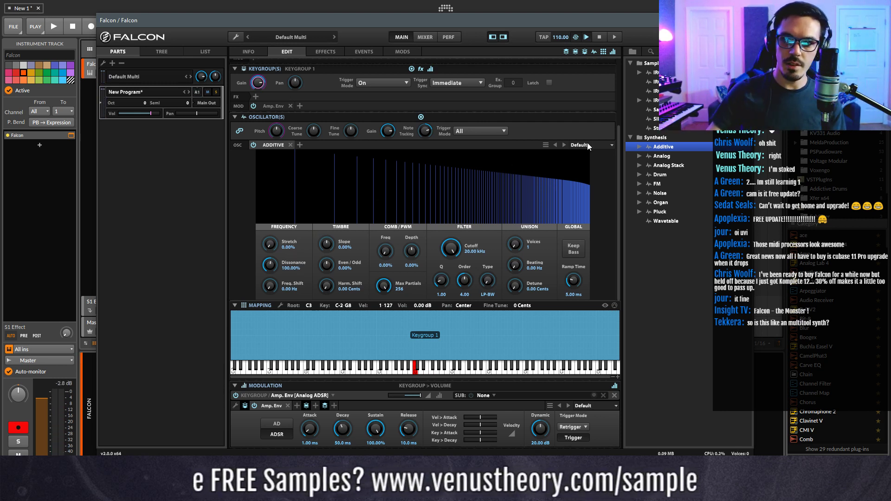
{"action": "left_click", "coordinate": [744, 20]}
{"action": "left_click", "coordinate": [90, 329]}
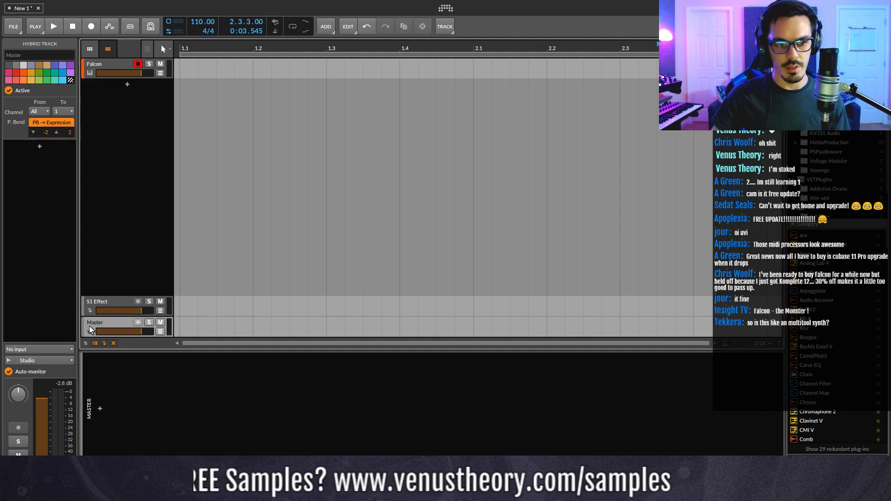
{"action": "left_click", "coordinate": [100, 408]}
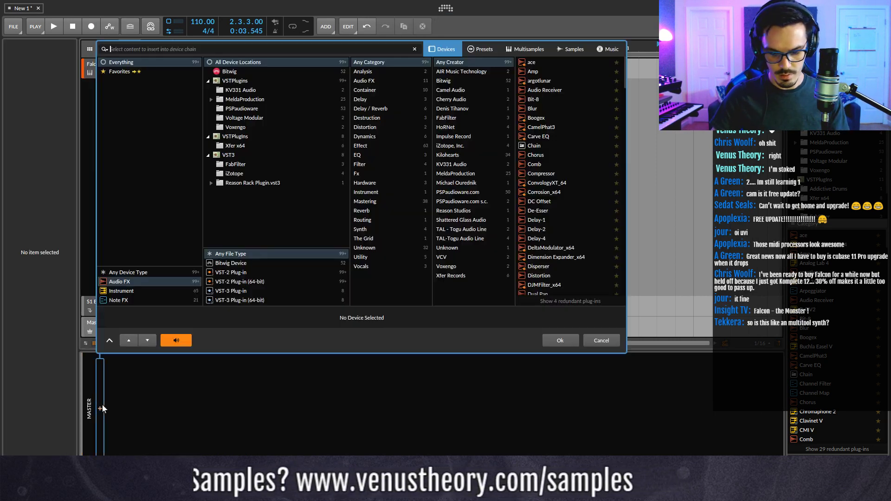
{"action": "type", "text": "li"}
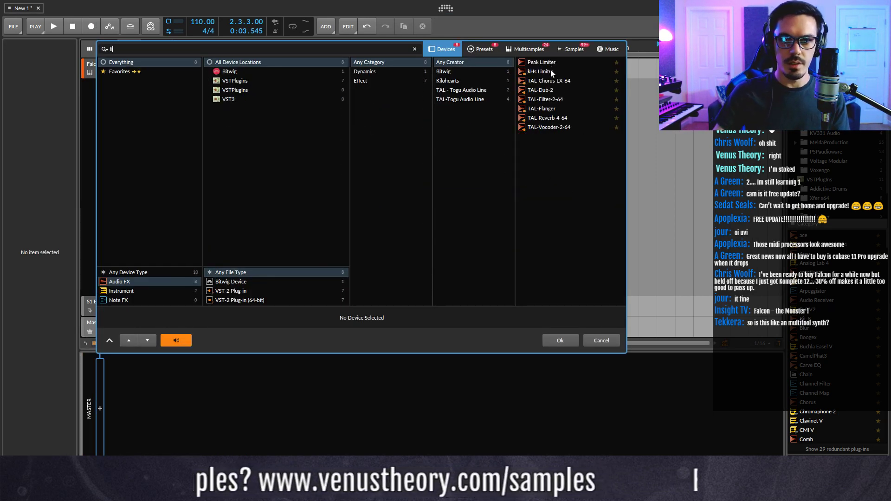
{"action": "double_click", "coordinate": [541, 71]}
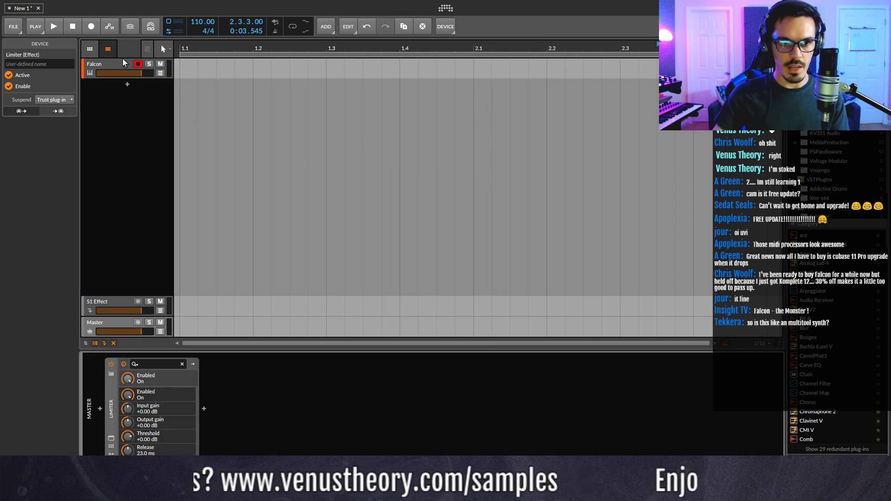
- Reopen the Falcon plug-in window from the Falcon track and show the Additive oscillator's parameters
{"action": "left_click", "coordinate": [103, 61]}
{"action": "left_click", "coordinate": [111, 439]}
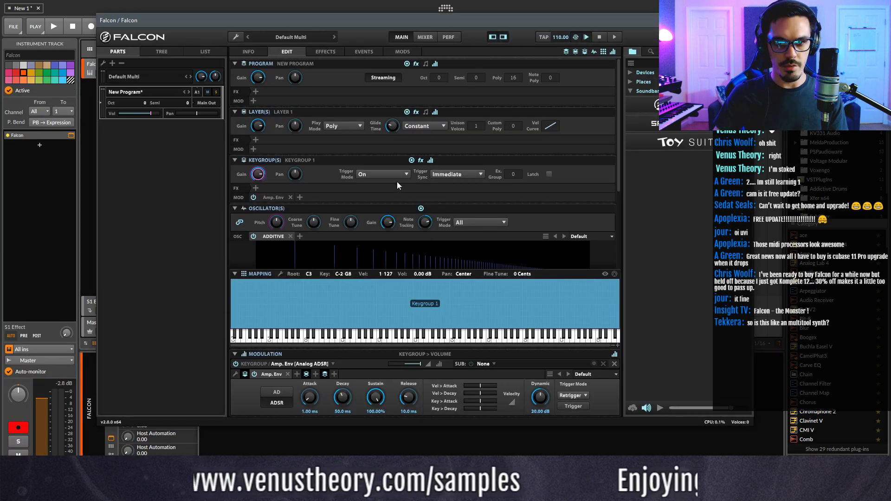
{"action": "scroll", "coordinate": [595, 126], "scroll_direction": "down", "scroll_amount": 4}
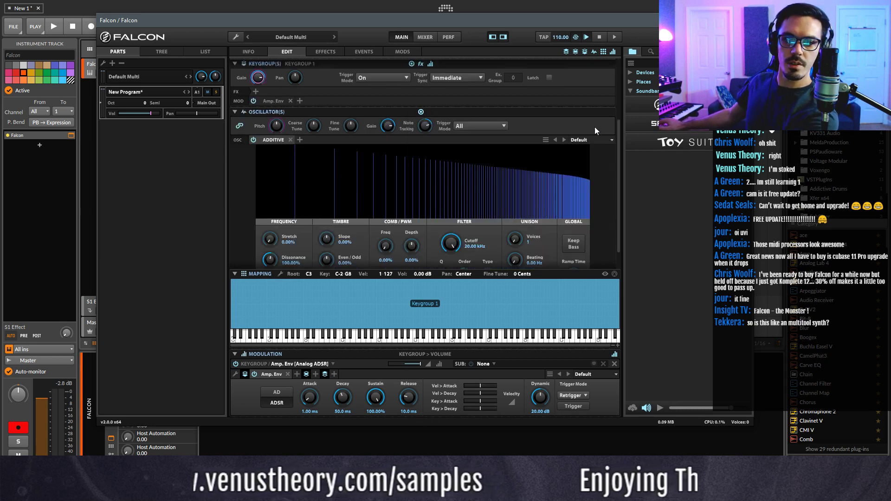
{"action": "scroll", "coordinate": [599, 127], "scroll_direction": "down", "scroll_amount": 1}
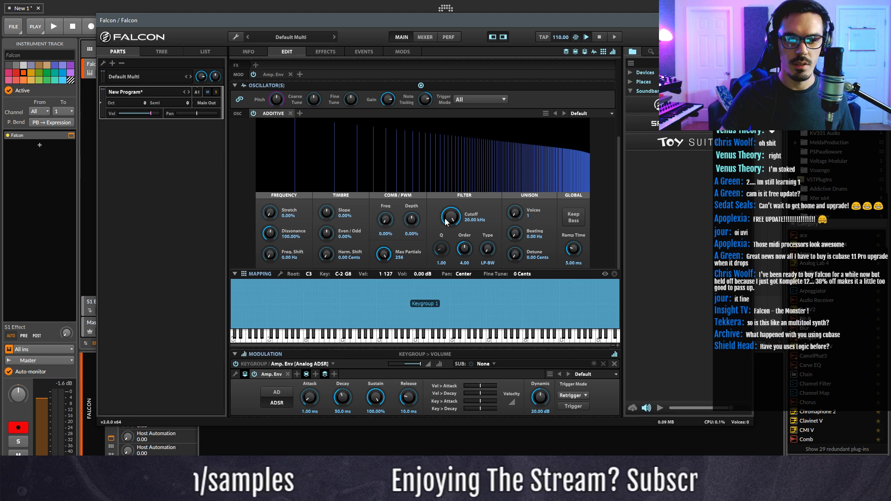
- Set the Additive filter's cutoff to about 3.13 kHz and its order to about 6.21, with 2 unison voices
{"action": "left_click_drag", "start_coordinate": [448, 220], "coordinate": [472, 227]}
{"action": "left_click_drag", "start_coordinate": [490, 260], "coordinate": [483, 278]}
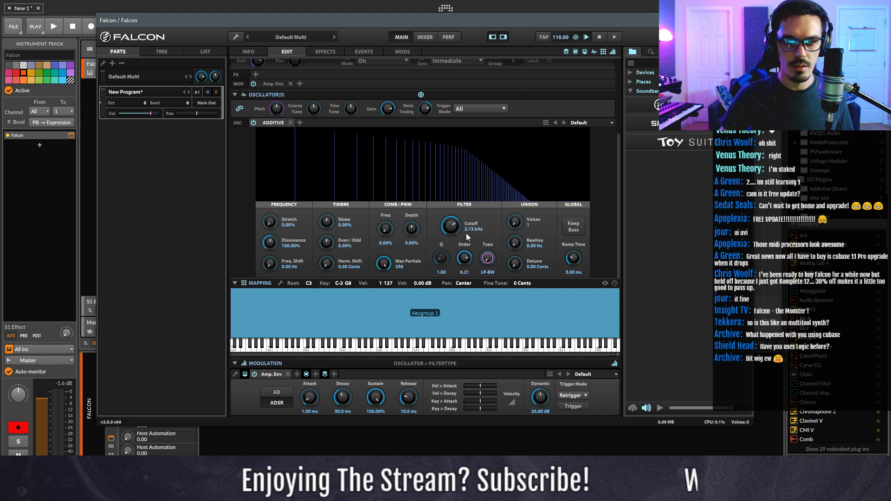
{"action": "left_click_drag", "start_coordinate": [514, 223], "coordinate": [513, 264]}
{"action": "left_click_drag", "start_coordinate": [515, 224], "coordinate": [515, 200]}
- Try the unison Detune and a Beating rate of about 4 Hz, and return Beating to 0 Hz
{"action": "left_click_drag", "start_coordinate": [516, 243], "coordinate": [497, 301]}
{"action": "left_click_drag", "start_coordinate": [515, 263], "coordinate": [515, 320]}
{"action": "left_click_drag", "start_coordinate": [517, 244], "coordinate": [487, 162]}
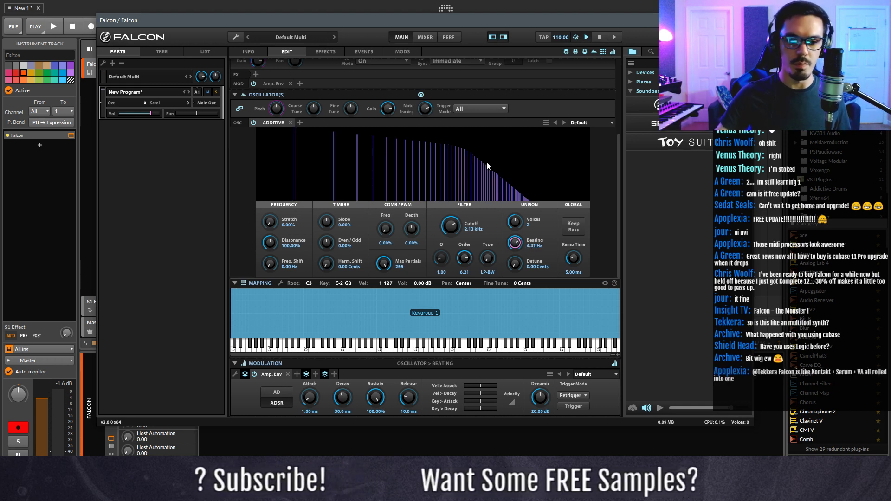
{"action": "left_click_drag", "start_coordinate": [486, 163], "coordinate": [516, 256]}
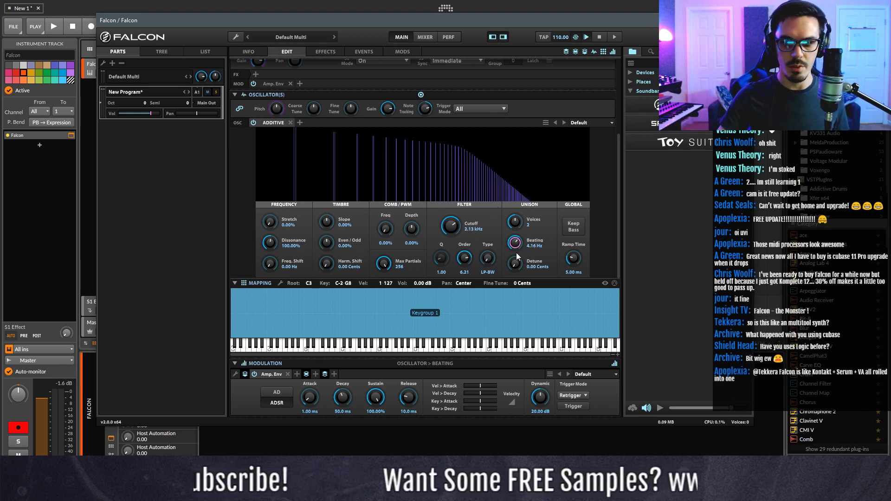
{"action": "double_click", "coordinate": [516, 261]}
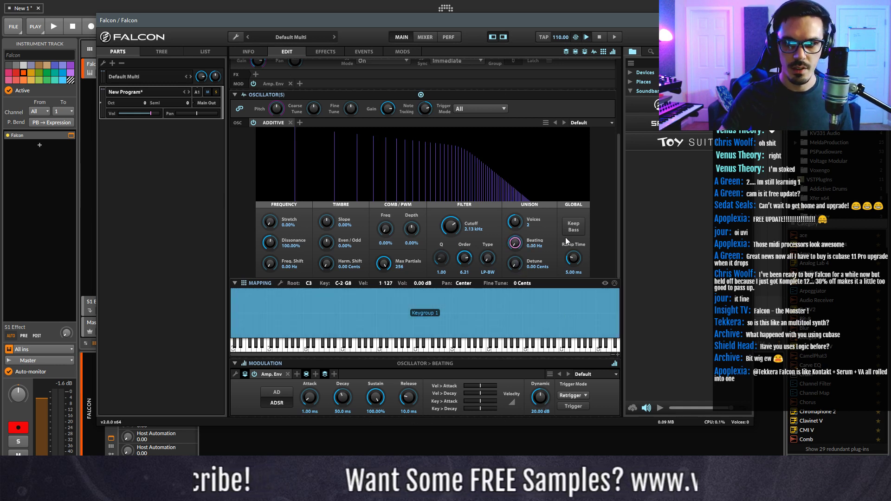
- Raise the Additive oscillator's ramp time to about 13.5 ms
{"action": "left_click_drag", "start_coordinate": [573, 258], "coordinate": [569, 247]}
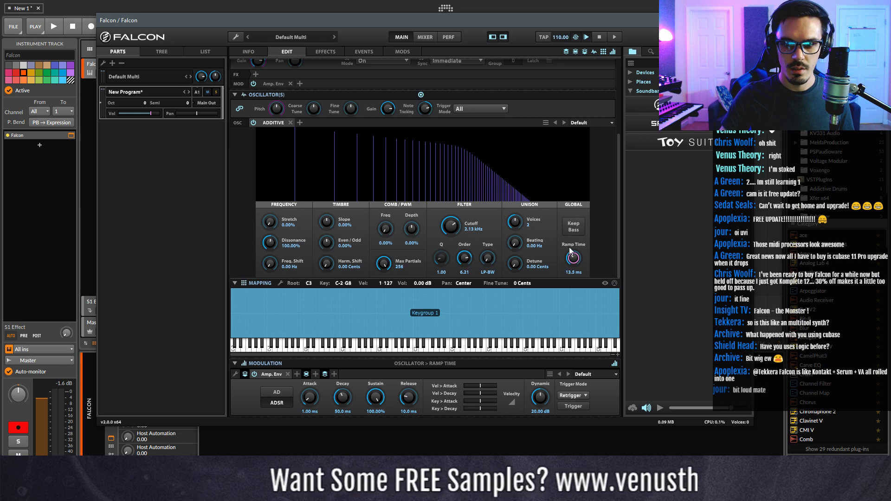
{"action": "double_click", "coordinate": [573, 256]}
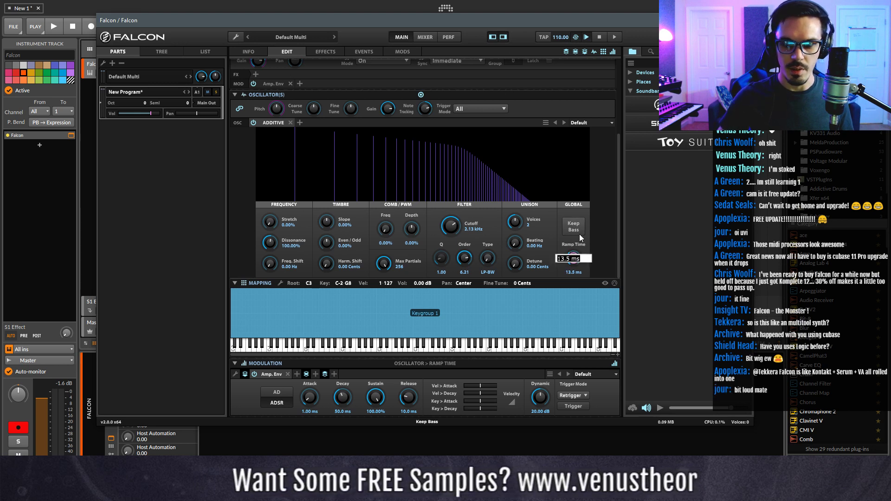
{"action": "left_click", "coordinate": [585, 238]}
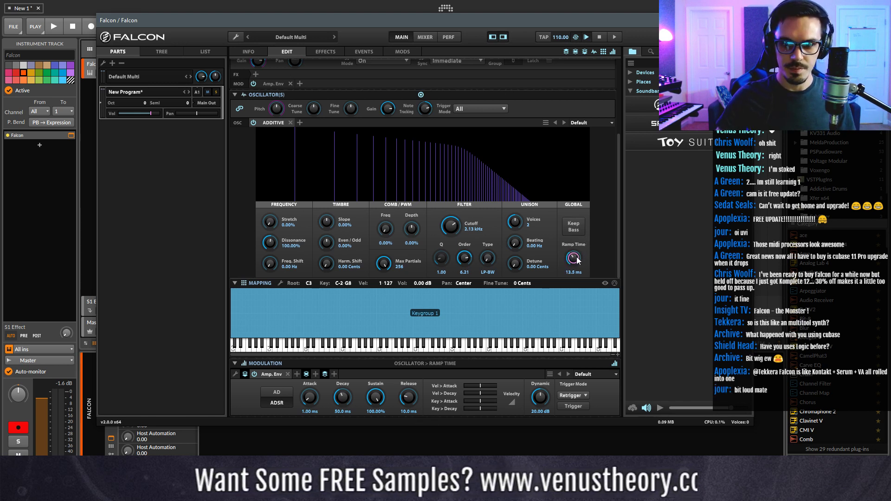
{"action": "double_click", "coordinate": [577, 257]}
{"action": "left_click", "coordinate": [575, 215]}
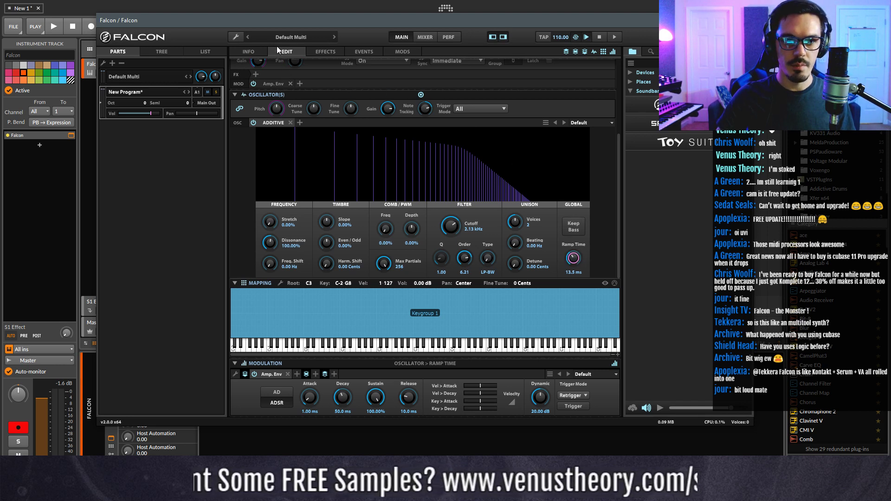
- Reset the multi to an empty part and load a fresh Additive synthesis oscillator into its keygroup mapping
{"action": "left_click", "coordinate": [236, 37]}
{"action": "left_click", "coordinate": [256, 98]}
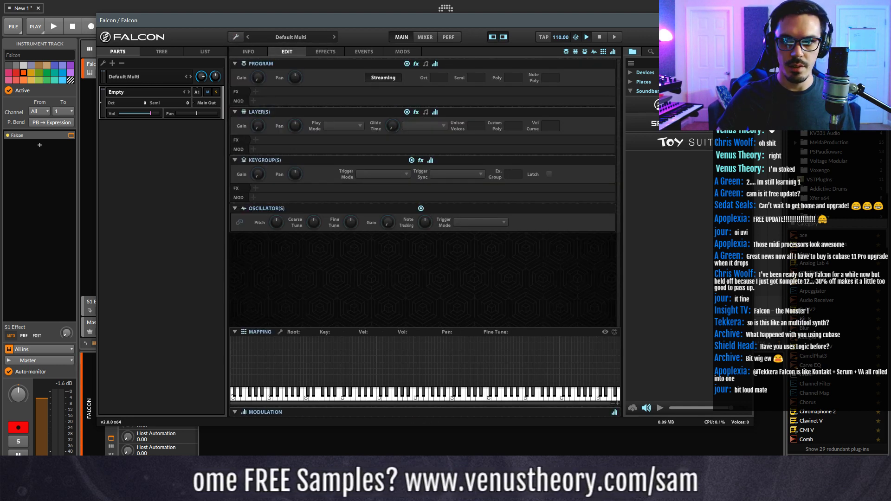
{"action": "left_click_drag", "start_coordinate": [662, 147], "coordinate": [387, 340]}
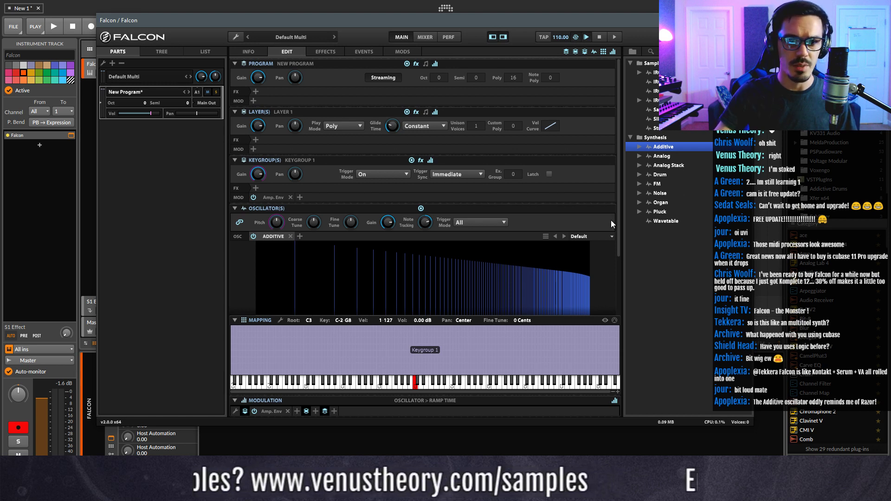
{"action": "scroll", "coordinate": [471, 193], "scroll_direction": "down", "scroll_amount": 3}
{"action": "scroll", "coordinate": [472, 193], "scroll_direction": "up", "scroll_amount": 3}
{"action": "scroll", "coordinate": [472, 193], "scroll_direction": "down", "scroll_amount": 3}
{"action": "scroll", "coordinate": [472, 192], "scroll_direction": "up", "scroll_amount": 3}
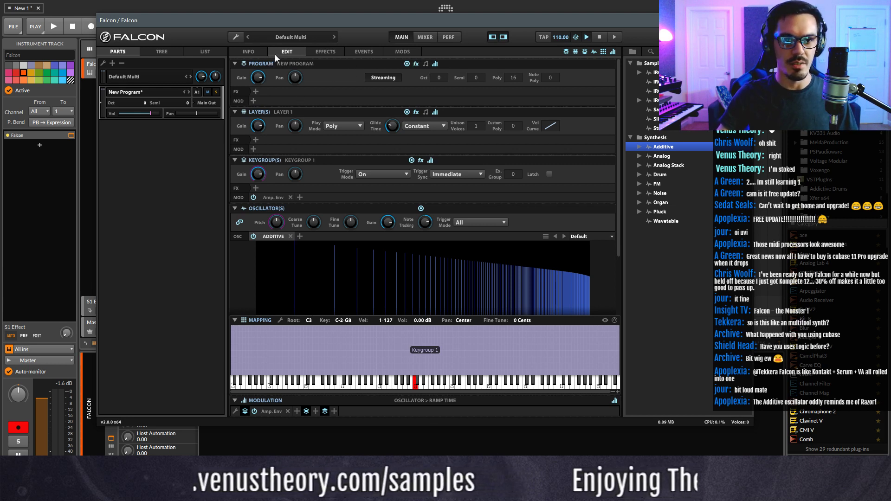
{"action": "scroll", "coordinate": [352, 131], "scroll_direction": "down", "scroll_amount": 3}
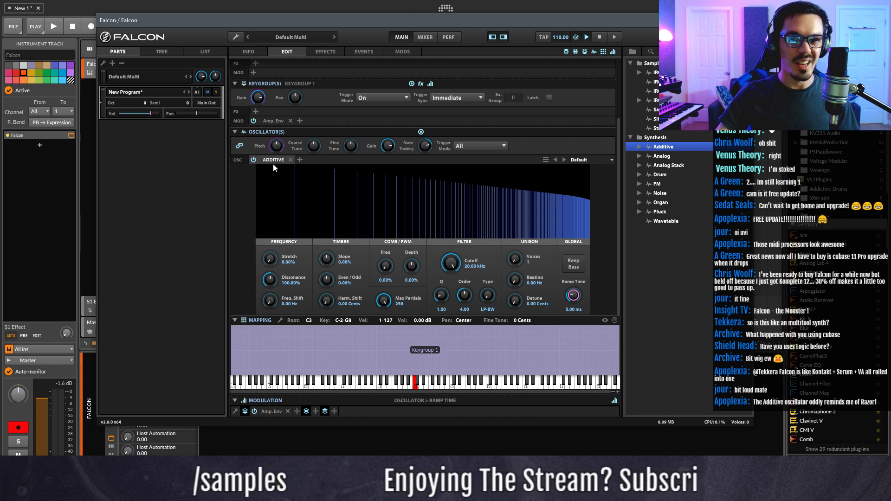
- Reposition the Falcon window and enlarge it slightly to give the oscillator section more room
{"action": "left_click_drag", "start_coordinate": [319, 15], "coordinate": [332, 21]}
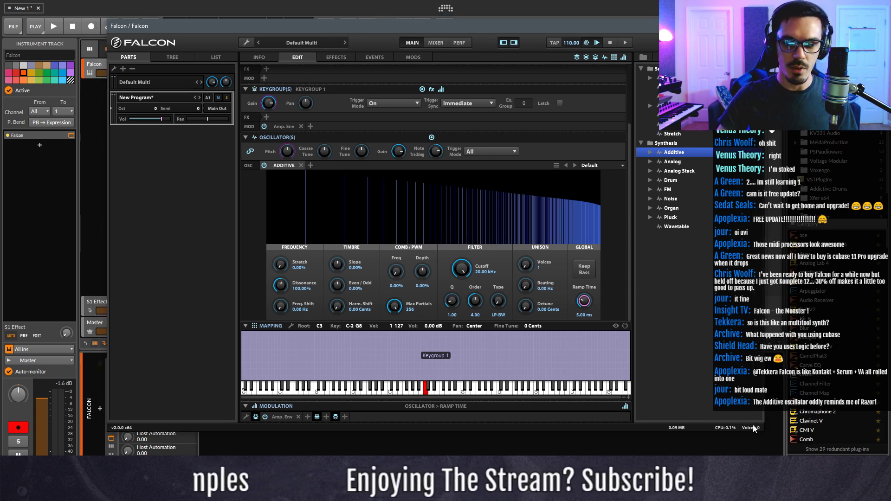
{"action": "left_click_drag", "start_coordinate": [750, 426], "coordinate": [753, 440]}
{"action": "left_click_drag", "start_coordinate": [521, 28], "coordinate": [519, 19]}
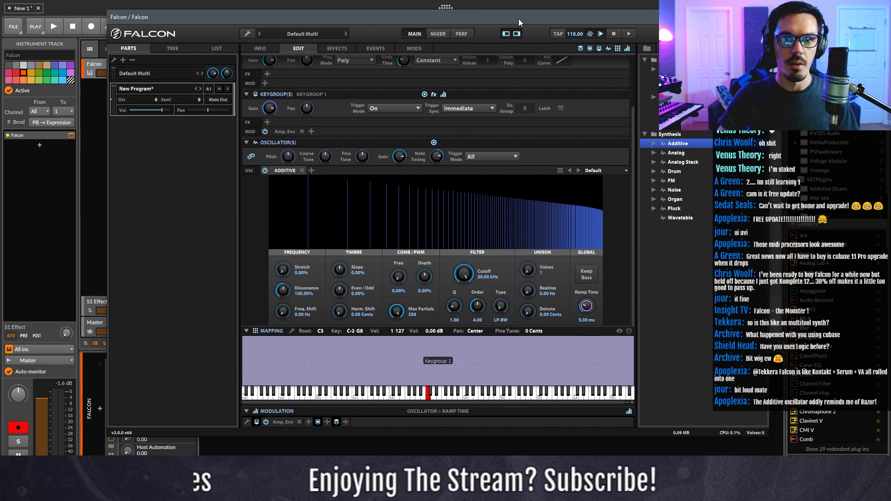
{"action": "left_click_drag", "start_coordinate": [770, 439], "coordinate": [773, 448]}
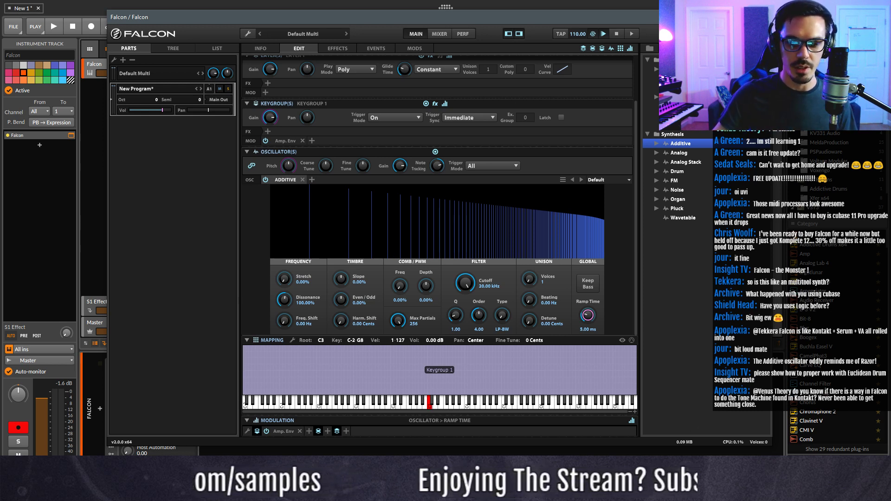
- Check the stream's mixer levels in OBS, close its window, and lower the Falcon multi's master volume
{"action": "left_click", "coordinate": [493, 492]}
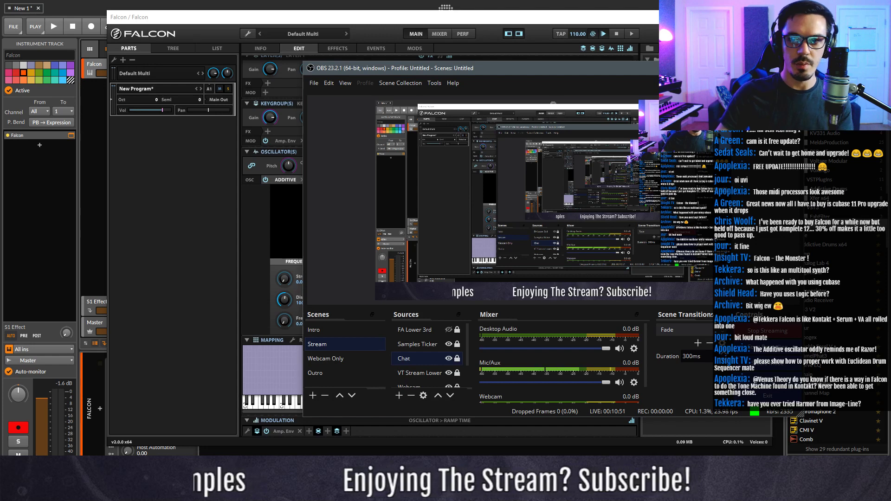
{"action": "left_click", "coordinate": [750, 68]}
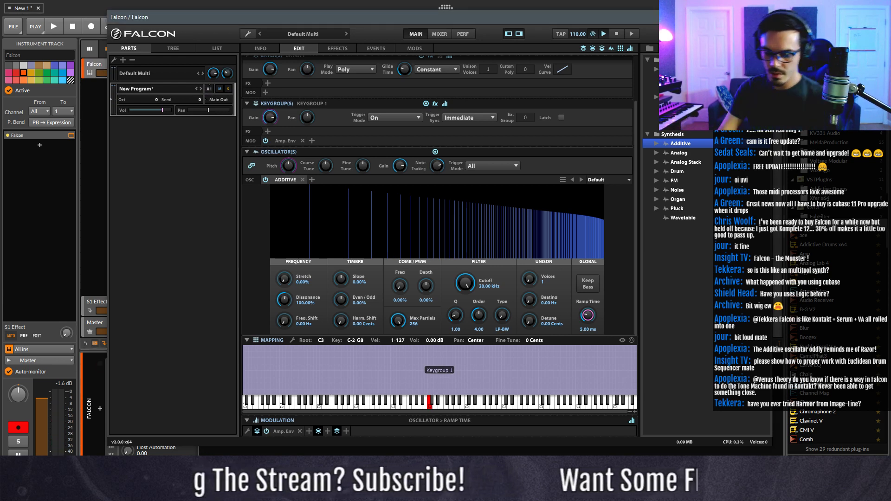
{"action": "left_click_drag", "start_coordinate": [214, 74], "coordinate": [214, 92]}
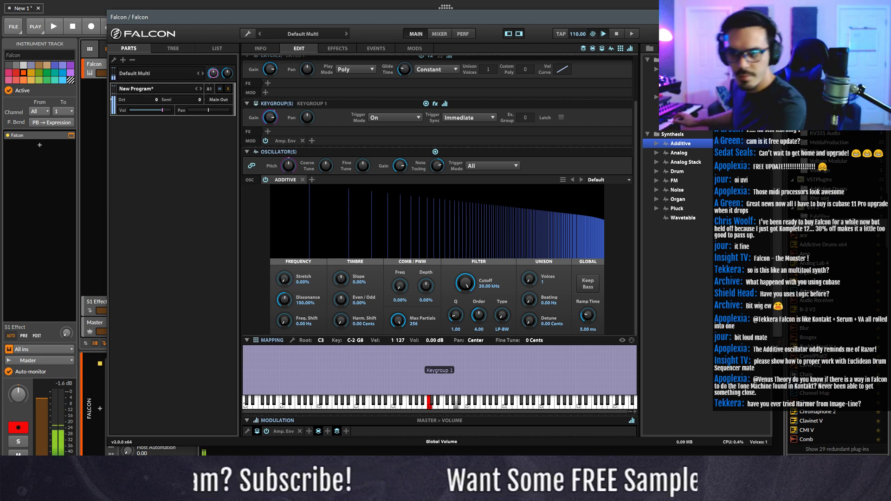
- Try the Stretch and a higher Dissonance on the Additive oscillator, and set Dissonance back to 100%
{"action": "left_click_drag", "start_coordinate": [279, 279], "coordinate": [318, 332]}
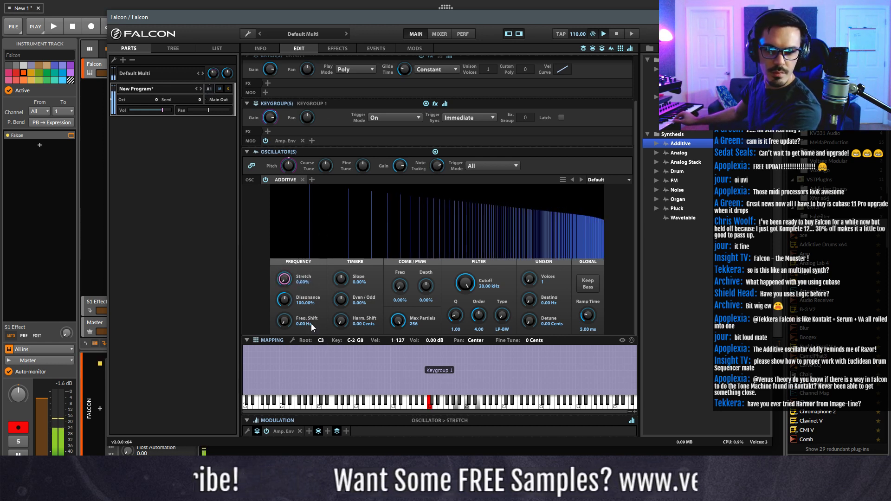
{"action": "left_click_drag", "start_coordinate": [293, 302], "coordinate": [289, 269]}
{"action": "left_click", "coordinate": [285, 316]}
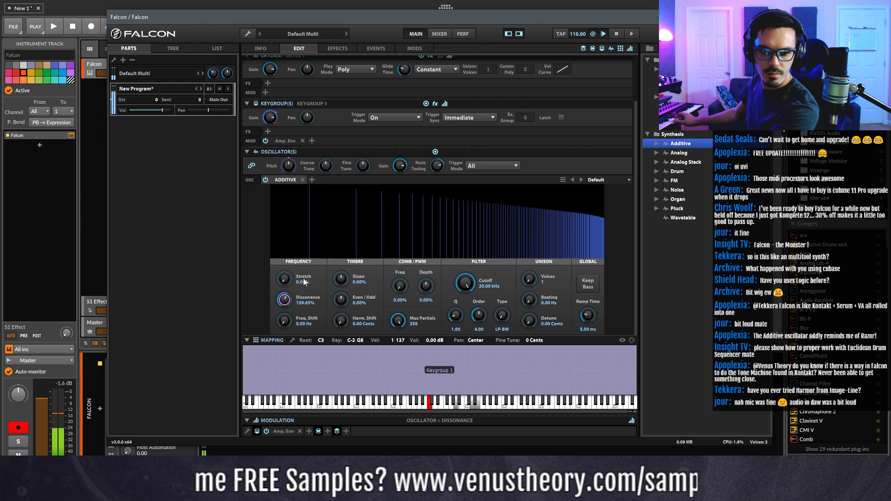
{"action": "double_click", "coordinate": [288, 302]}
{"action": "type", "text": "100"}
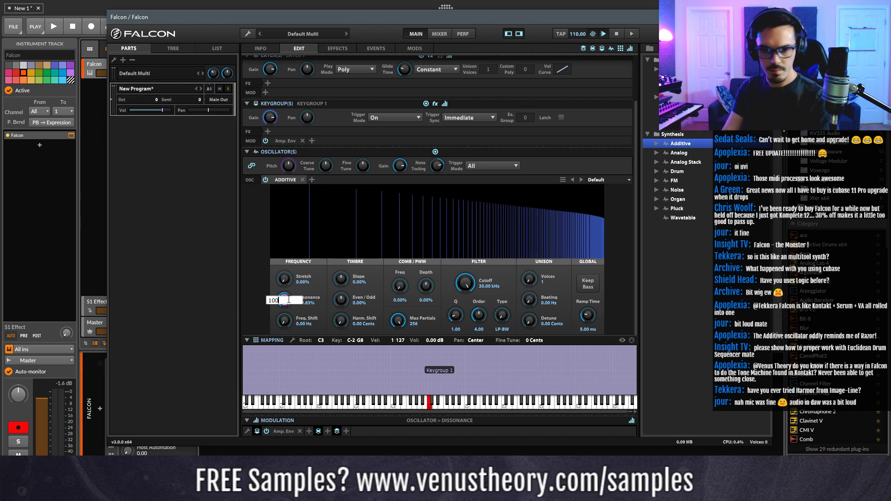
{"action": "key", "text": "Return"}
- Shape the oscillator's timbre with Slope about -46.4%, Even/Odd 100% and Harm. Shift about 18 semitones
{"action": "left_click_drag", "start_coordinate": [341, 279], "coordinate": [335, 230]}
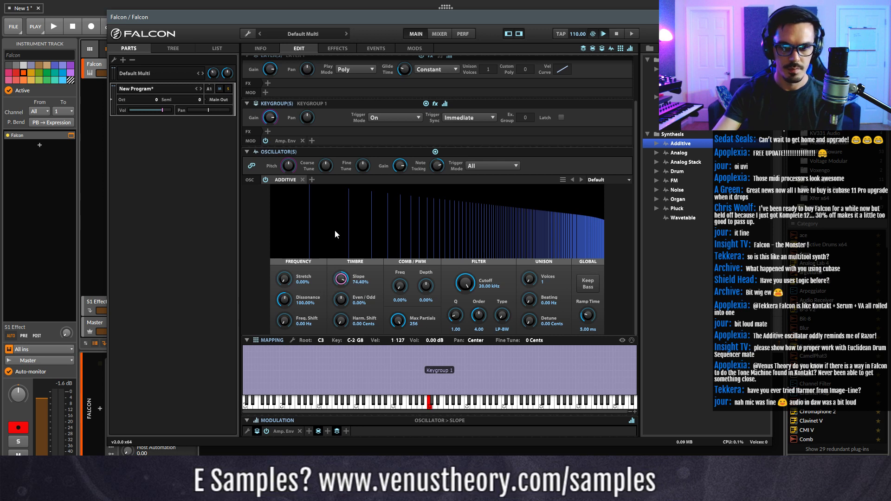
{"action": "left_click_drag", "start_coordinate": [344, 300], "coordinate": [355, 343]}
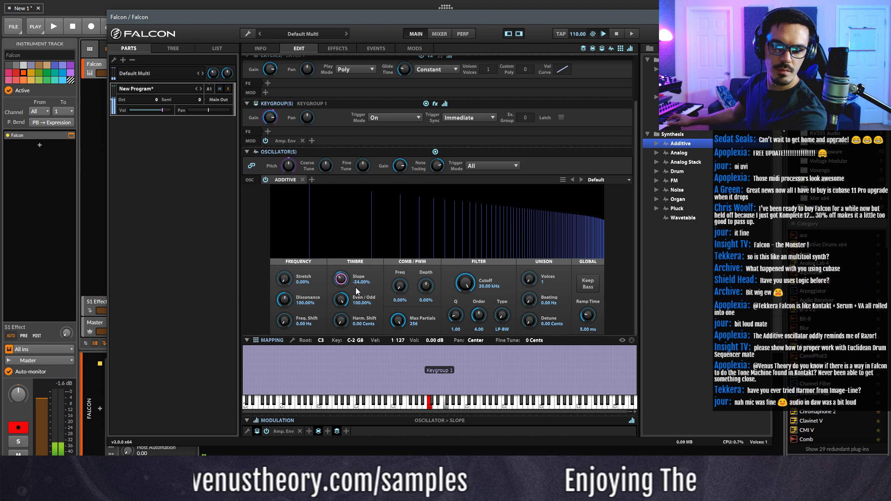
{"action": "left_click_drag", "start_coordinate": [353, 321], "coordinate": [366, 272]}
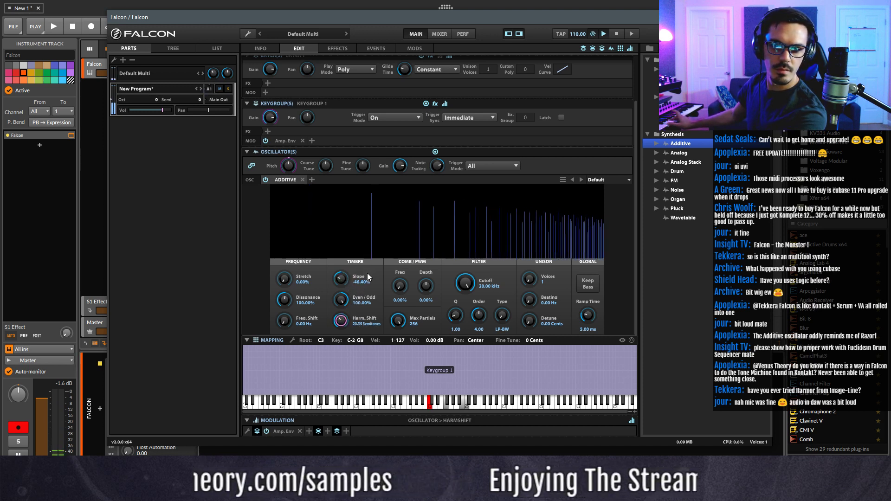
- Set the comb frequency to about 32.8% and the unison to 2 voices
{"action": "left_click_drag", "start_coordinate": [406, 296], "coordinate": [403, 267]}
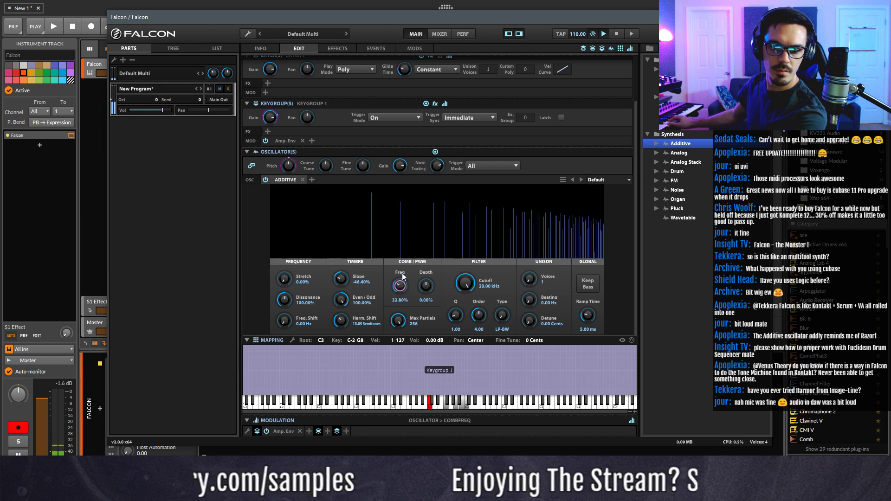
{"action": "left_click", "coordinate": [402, 320]}
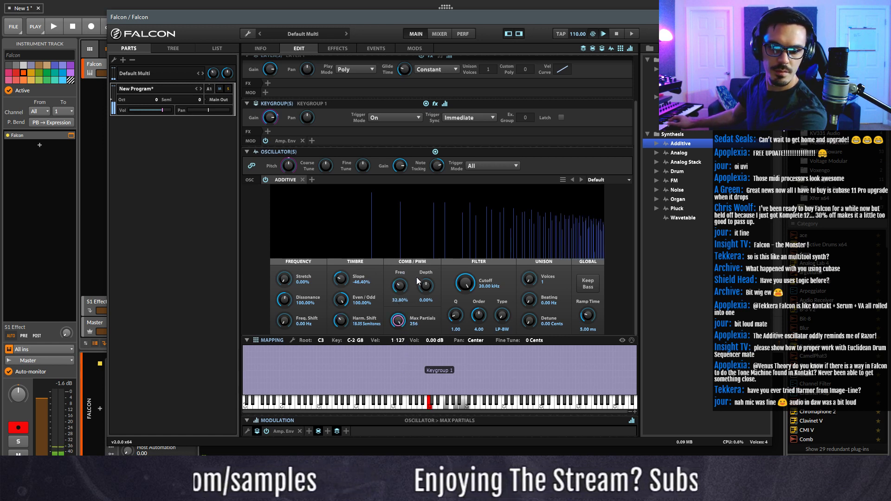
{"action": "left_click_drag", "start_coordinate": [535, 285], "coordinate": [531, 262]}
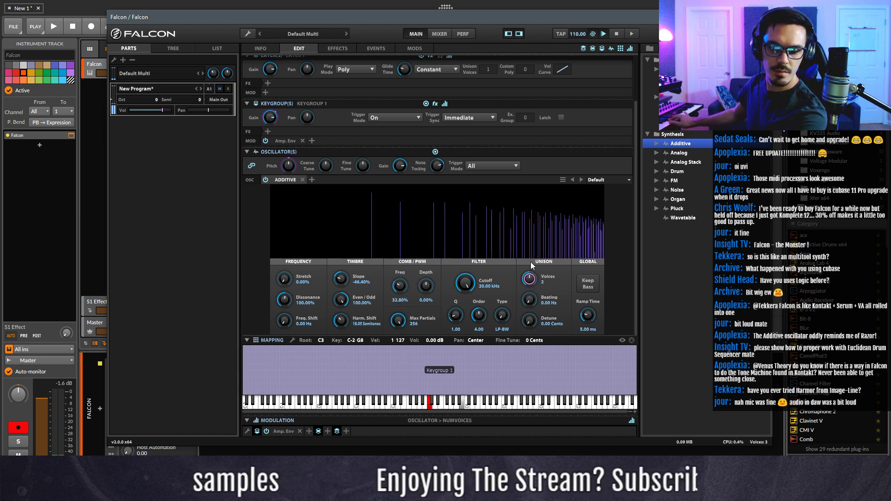
- Try the unison Beating and Detune settings on the Additive oscillator, and return both to zero
{"action": "left_click_drag", "start_coordinate": [530, 300], "coordinate": [536, 236]}
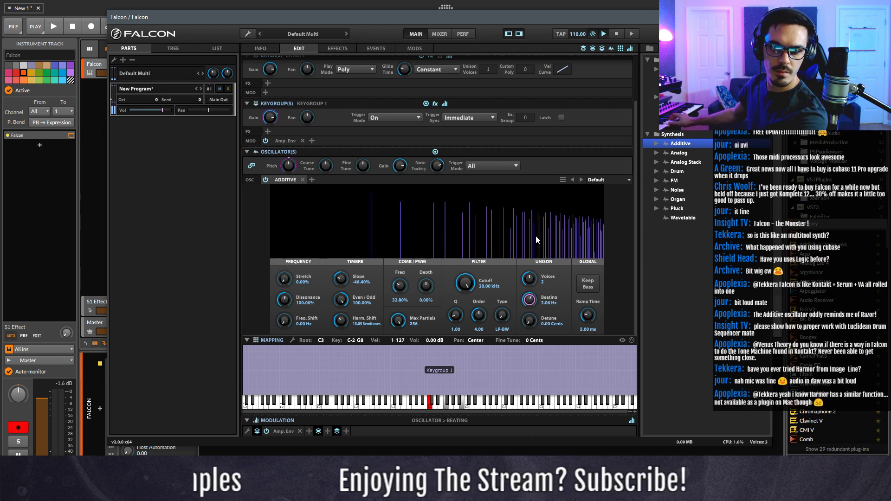
{"action": "left_click_drag", "start_coordinate": [539, 132], "coordinate": [532, 327]}
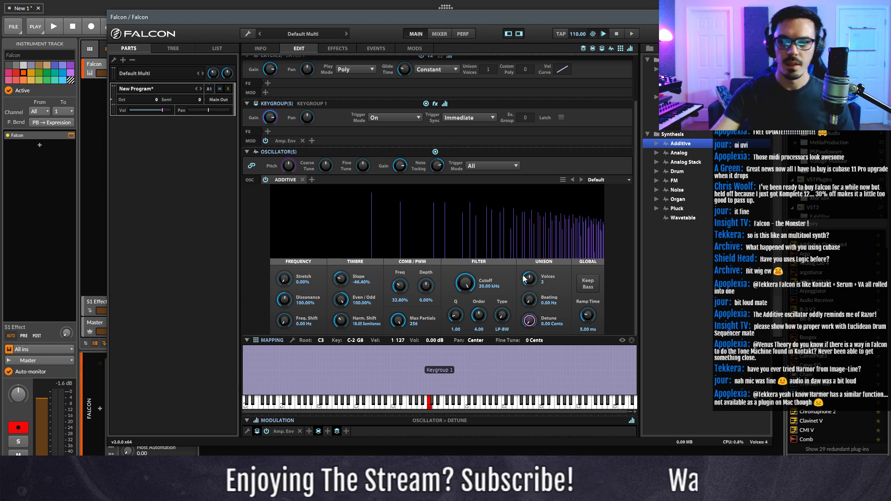
{"action": "right_click", "coordinate": [471, 280]}
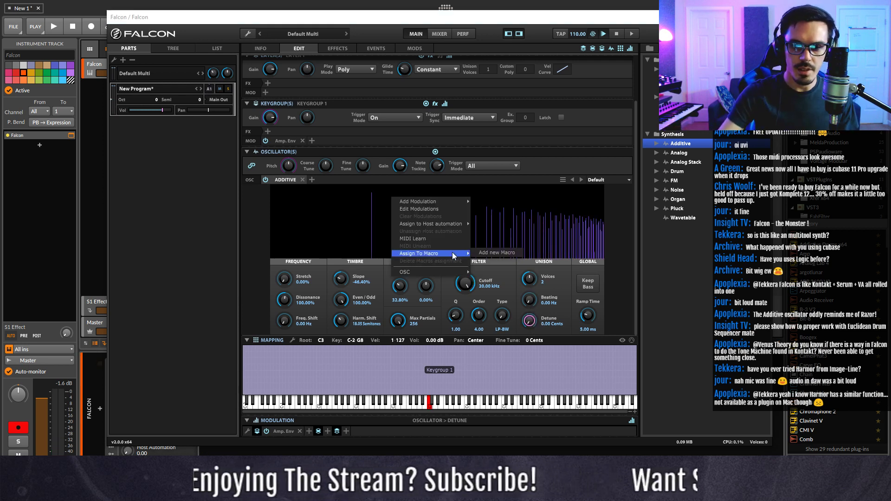
{"action": "mouse_move", "coordinate": [450, 200]}
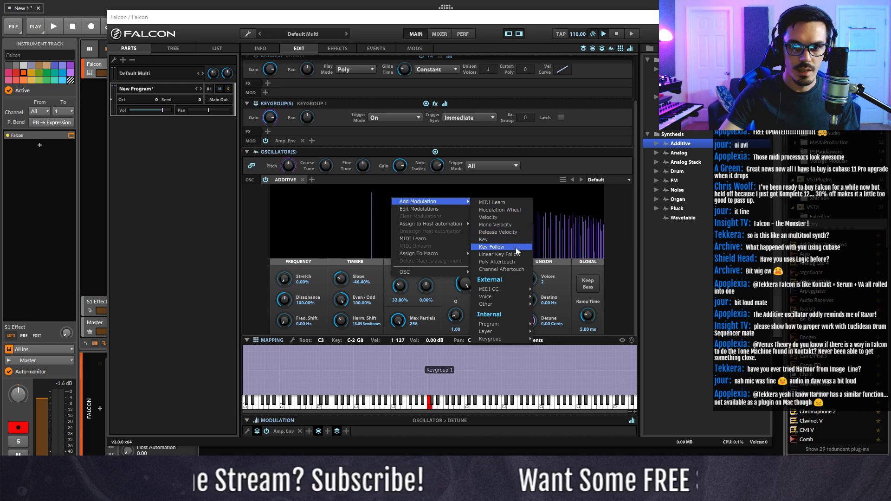
{"action": "mouse_move", "coordinate": [507, 331]}
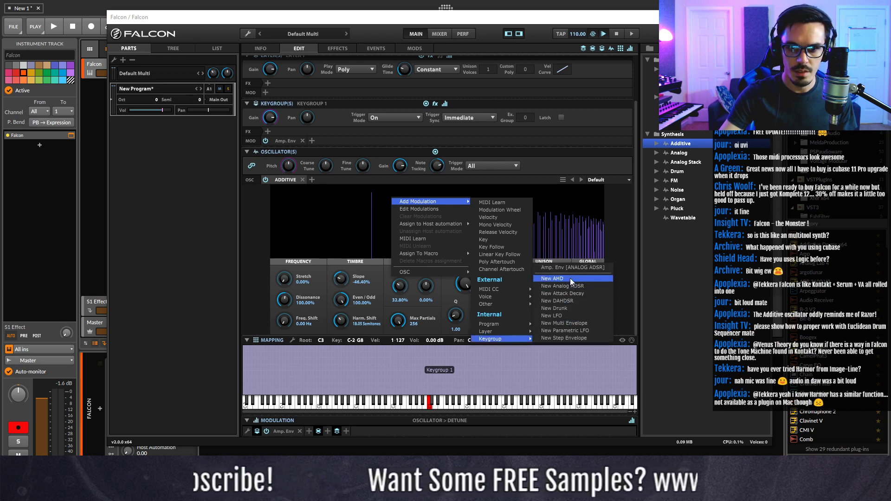
{"action": "left_click", "coordinate": [570, 278]}
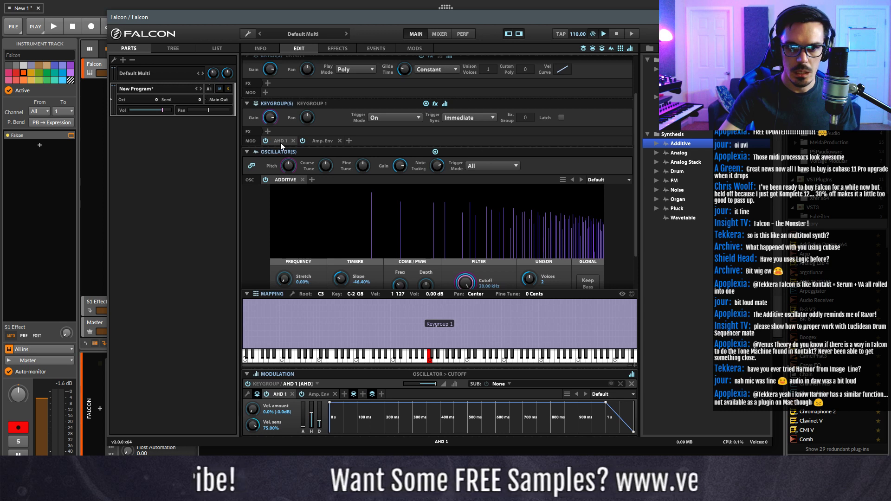
{"action": "left_click", "coordinate": [293, 140]}
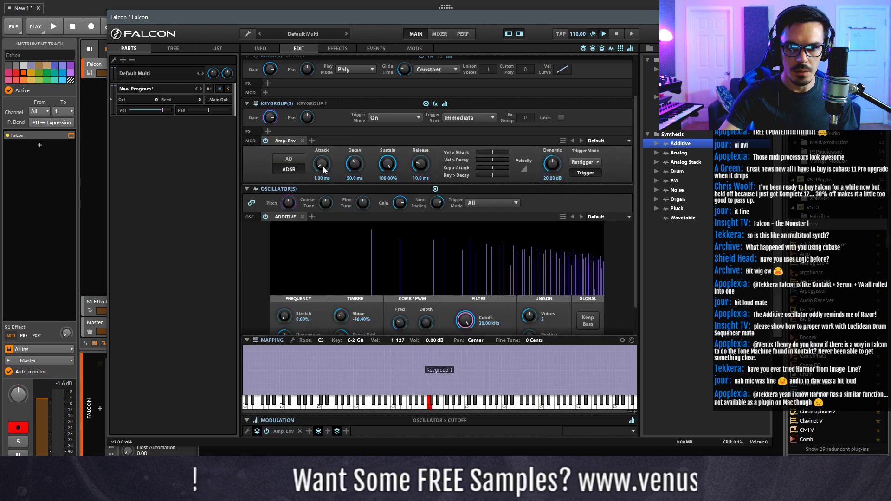
{"action": "left_click", "coordinate": [313, 138]}
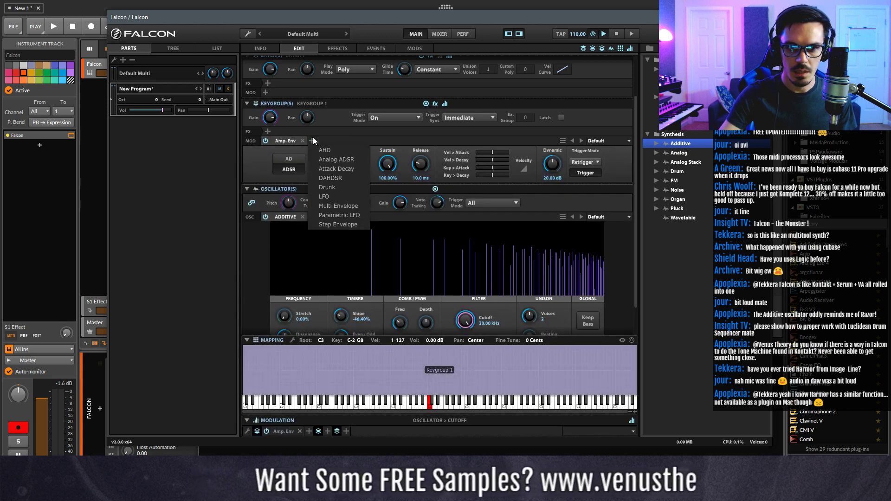
{"action": "left_click", "coordinate": [358, 135]}
- Modulate the Additive oscillator's filter cutoff with a new keygroup-level Analog ADSR
{"action": "right_click", "coordinate": [470, 321]}
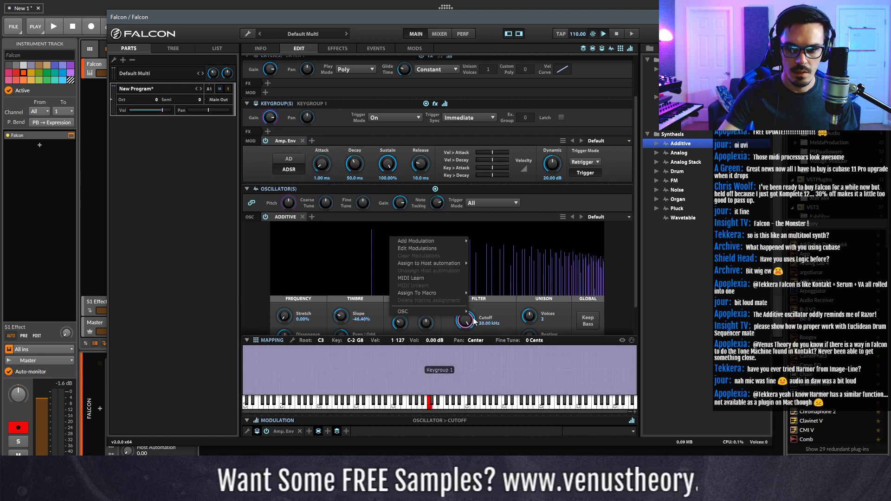
{"action": "mouse_move", "coordinate": [450, 241]}
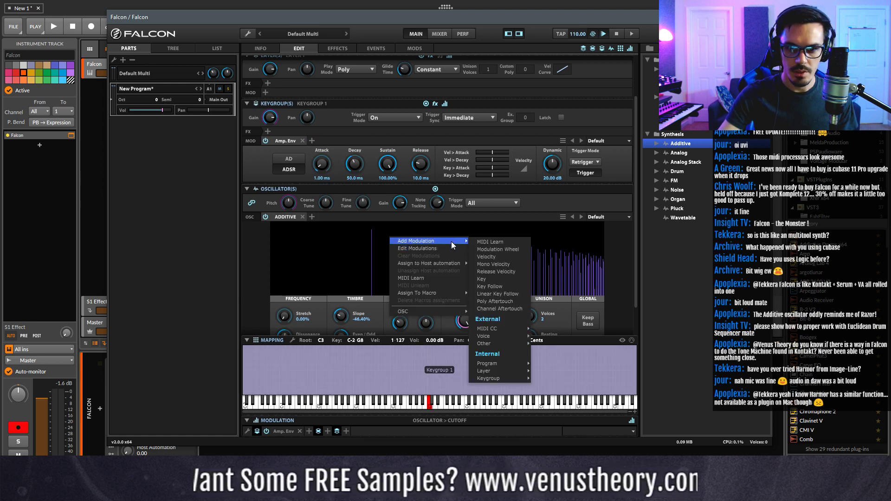
{"action": "mouse_move", "coordinate": [503, 369]}
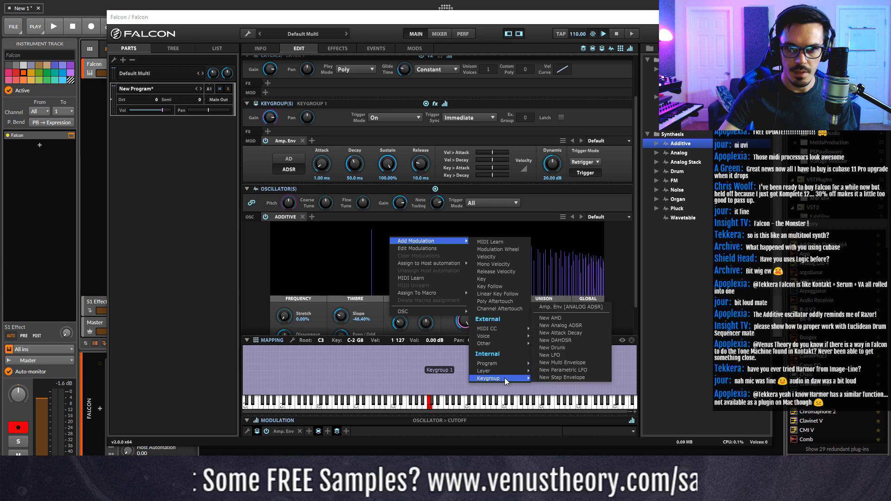
{"action": "left_click", "coordinate": [576, 327]}
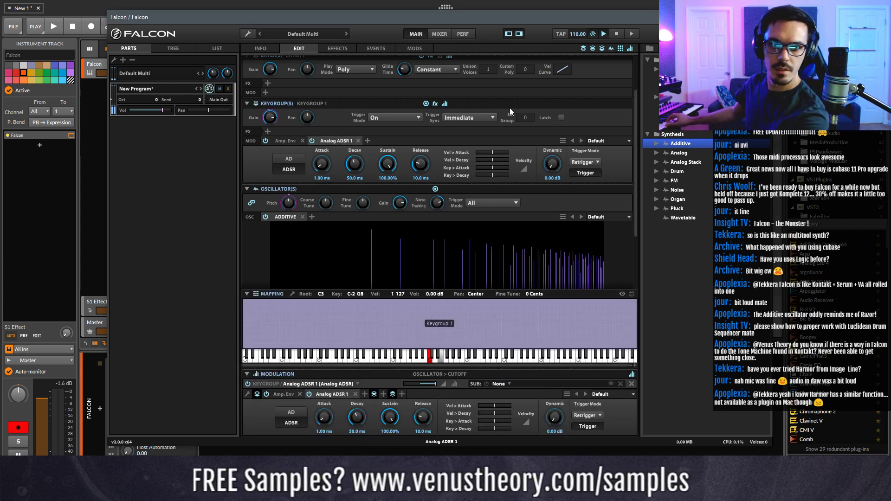
- Set the cutoff envelope's sustain to 0%, attack to 100 us and decay to about 15.5 ms, and lower the filter cutoff to about 430 Hz
{"action": "left_click_drag", "start_coordinate": [636, 156], "coordinate": [634, 236]}
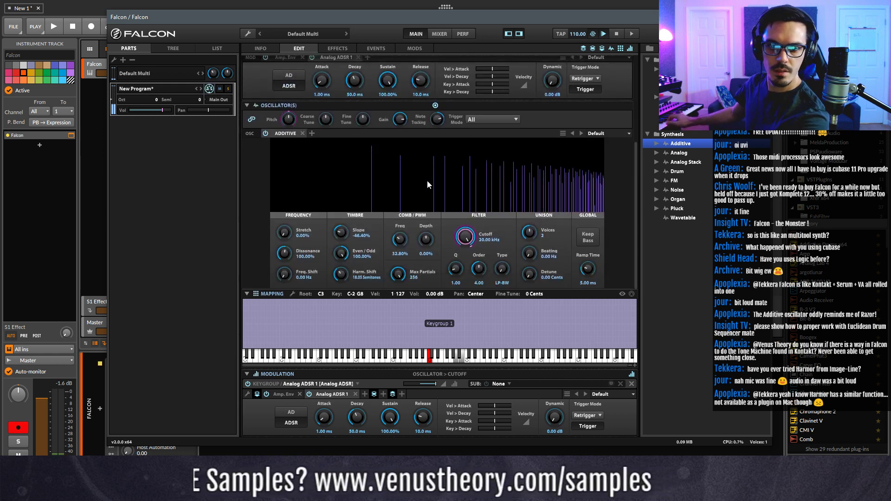
{"action": "scroll", "coordinate": [377, 84], "scroll_direction": "up", "scroll_amount": 1}
{"action": "left_click_drag", "start_coordinate": [387, 89], "coordinate": [388, 162]}
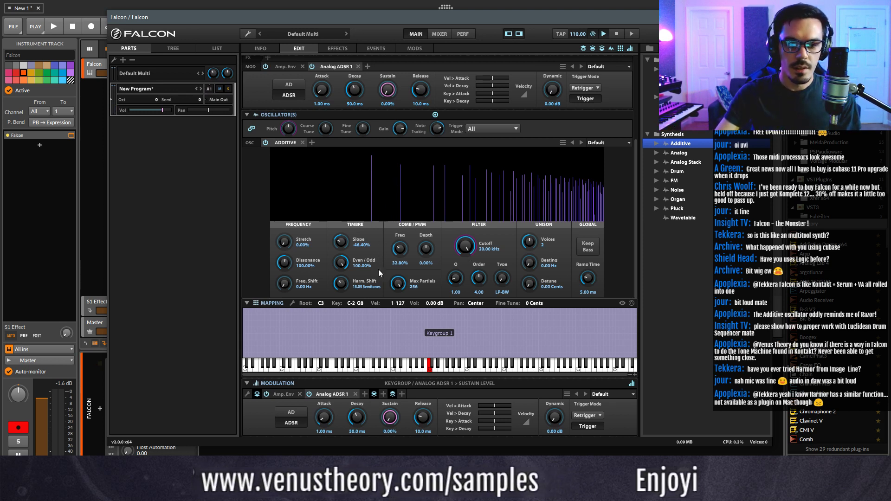
{"action": "double_click", "coordinate": [338, 395]}
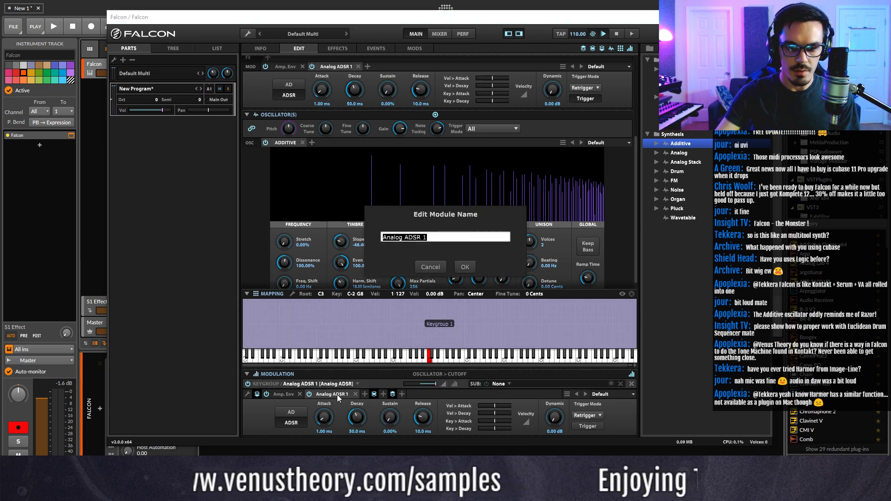
{"action": "left_click", "coordinate": [469, 267]}
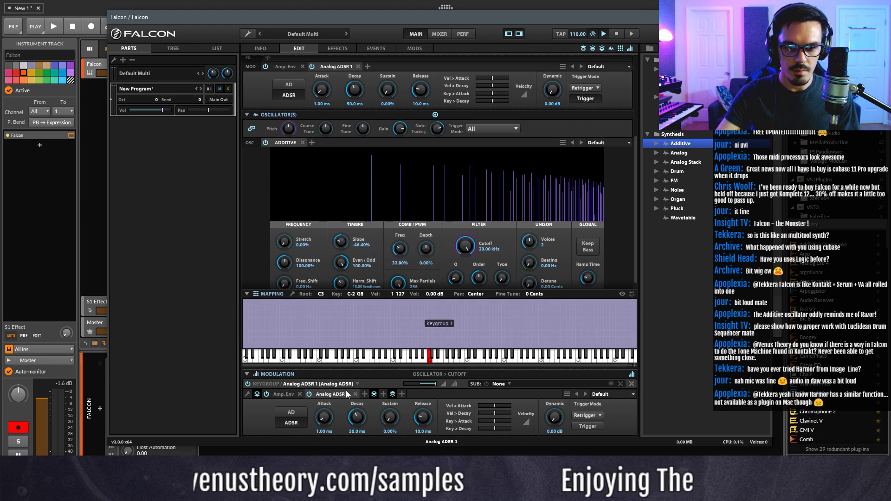
{"action": "left_click_drag", "start_coordinate": [464, 246], "coordinate": [469, 317]}
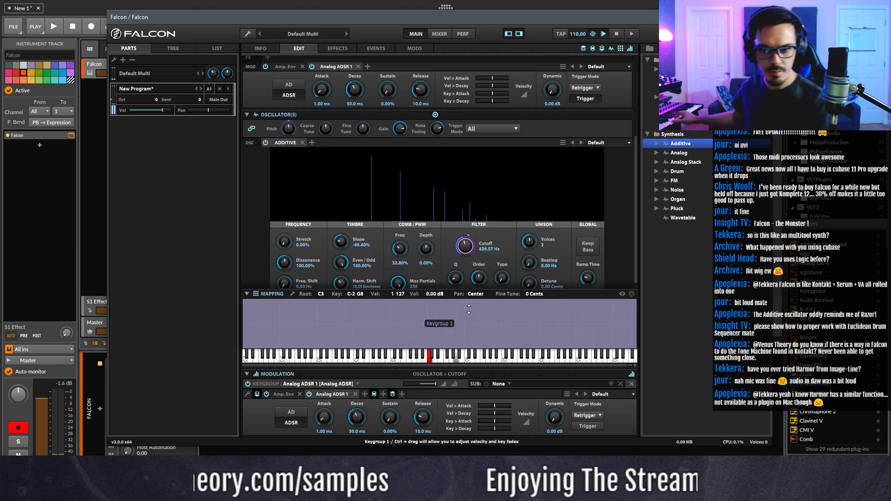
{"action": "mouse_move", "coordinate": [356, 418]}
{"action": "left_mouse_down"}
{"action": "mouse_move", "coordinate": [358, 430]}
{"action": "mouse_move", "coordinate": [329, 436]}
{"action": "mouse_move", "coordinate": [329, 446]}
{"action": "mouse_move", "coordinate": [358, 433]}
{"action": "left_mouse_up"}
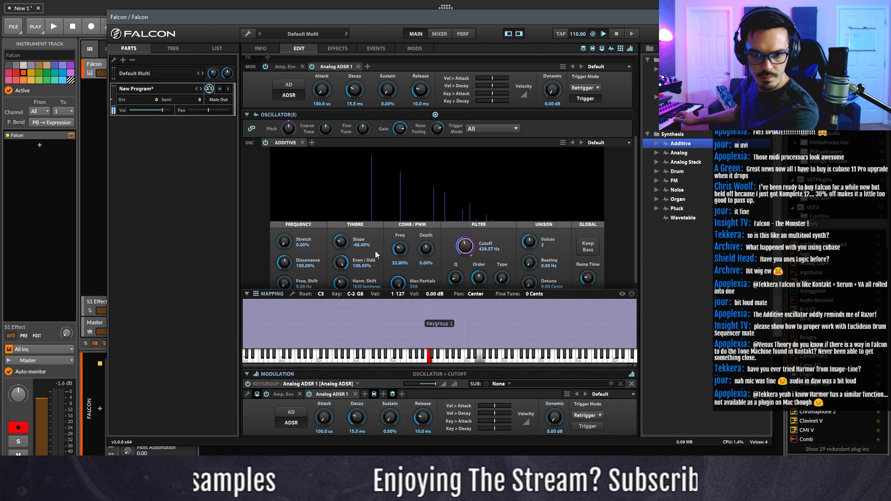
- Set the oscillator's Slope to about -38.4%, comb frequency to 41.6%, comb depth to -18.4% and filter order to about 2.72
{"action": "scroll", "coordinate": [375, 250], "scroll_direction": "down", "scroll_amount": 1}
{"action": "mouse_move", "coordinate": [342, 233]}
{"action": "left_mouse_down"}
{"action": "mouse_move", "coordinate": [343, 194]}
{"action": "mouse_move", "coordinate": [347, 230]}
{"action": "left_mouse_up"}
{"action": "left_click_drag", "start_coordinate": [399, 249], "coordinate": [425, 277]}
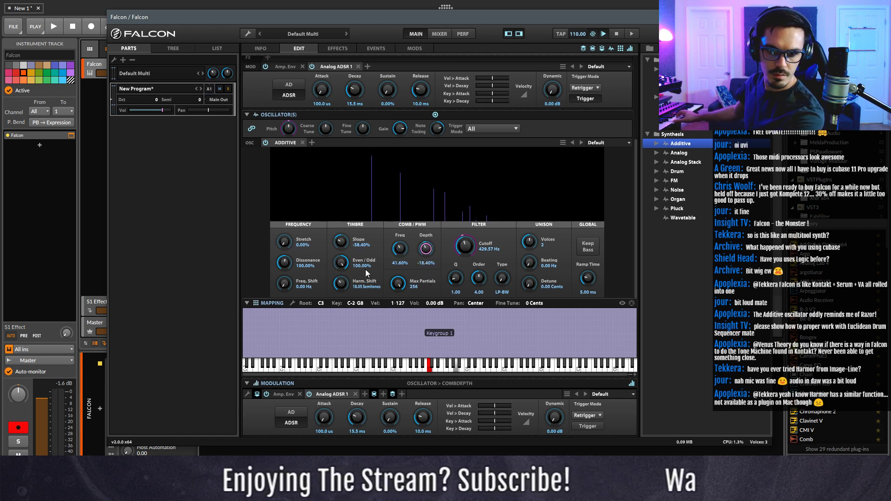
{"action": "left_click_drag", "start_coordinate": [478, 278], "coordinate": [486, 292]}
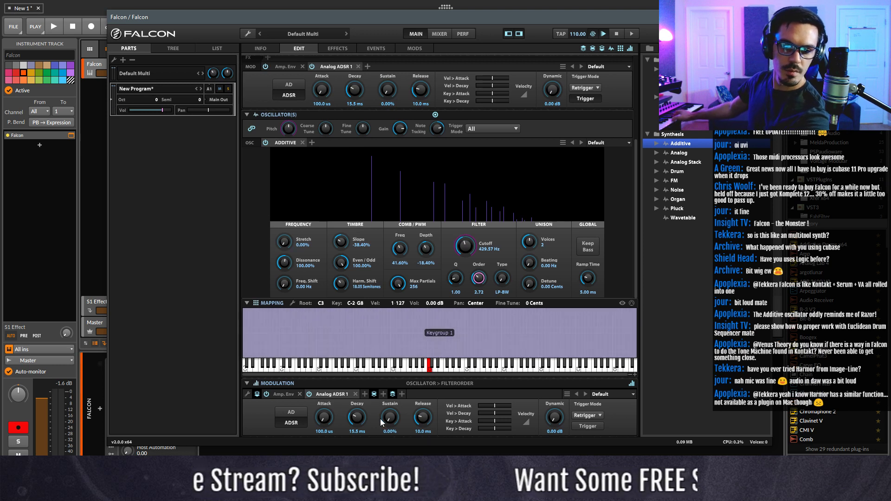
- Lengthen the cutoff envelope's decay to about 182 ms and its release to about 101 ms
{"action": "left_click_drag", "start_coordinate": [349, 416], "coordinate": [355, 391]}
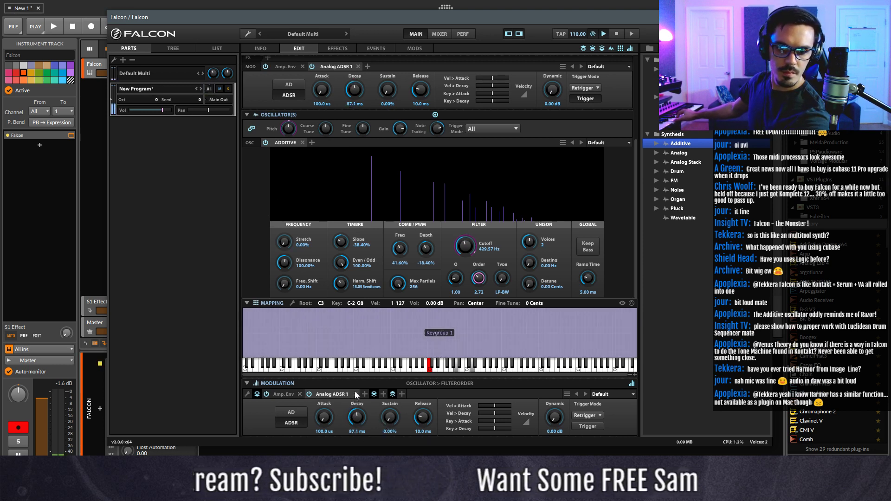
{"action": "left_click_drag", "start_coordinate": [423, 419], "coordinate": [428, 392]}
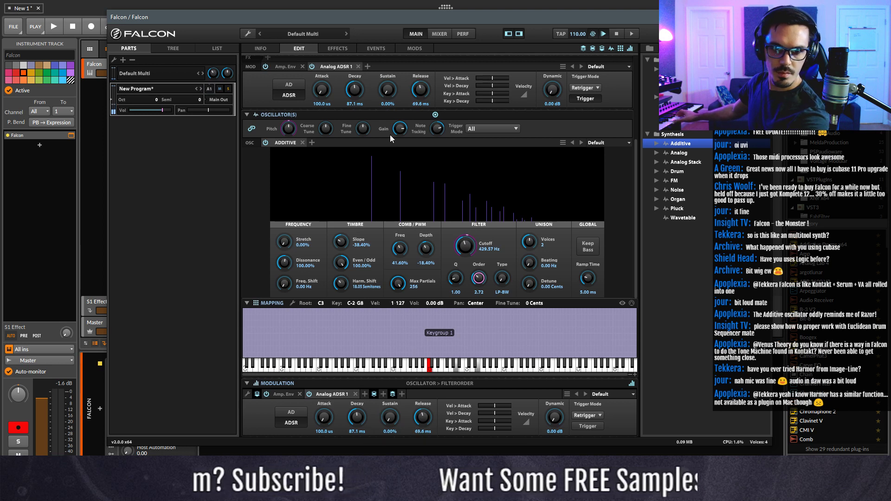
{"action": "left_click_drag", "start_coordinate": [355, 91], "coordinate": [358, 81]}
{"action": "left_click_drag", "start_coordinate": [420, 90], "coordinate": [424, 70]}
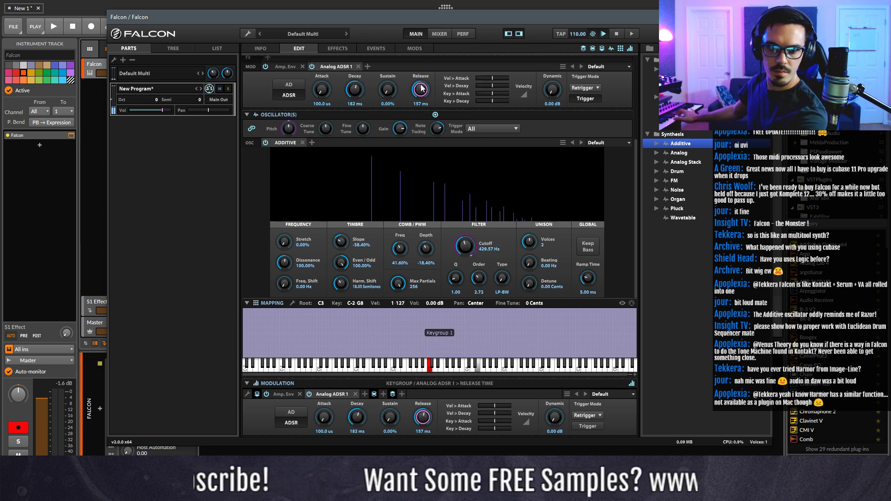
- Set the amplitude envelope's decay to about 392 ms, sustain to 0% and release to about 543 ms
{"action": "left_click", "coordinate": [291, 67]}
{"action": "left_click", "coordinate": [421, 88]}
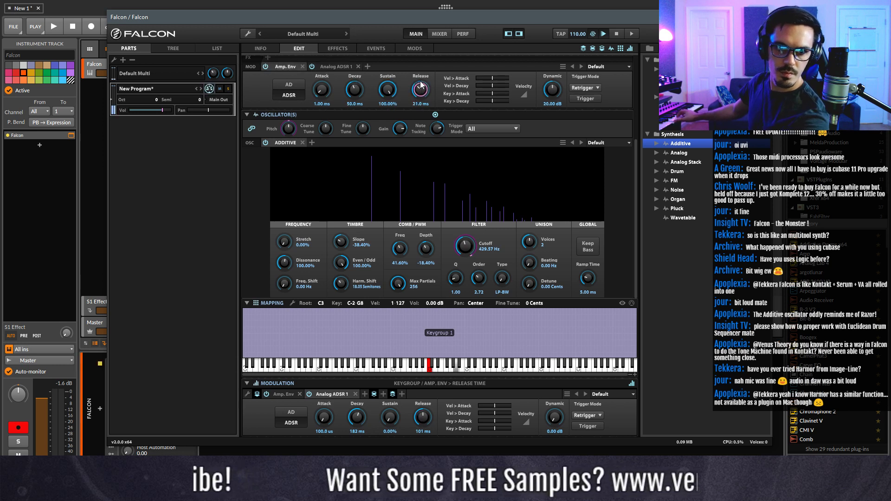
{"action": "left_click_drag", "start_coordinate": [360, 86], "coordinate": [398, 176]}
{"action": "left_click_drag", "start_coordinate": [359, 91], "coordinate": [359, 89]}
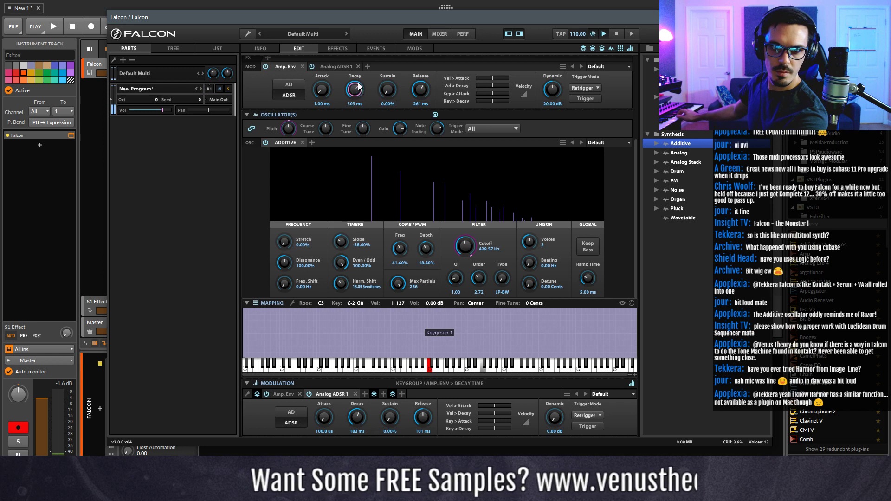
{"action": "left_click", "coordinate": [423, 97]}
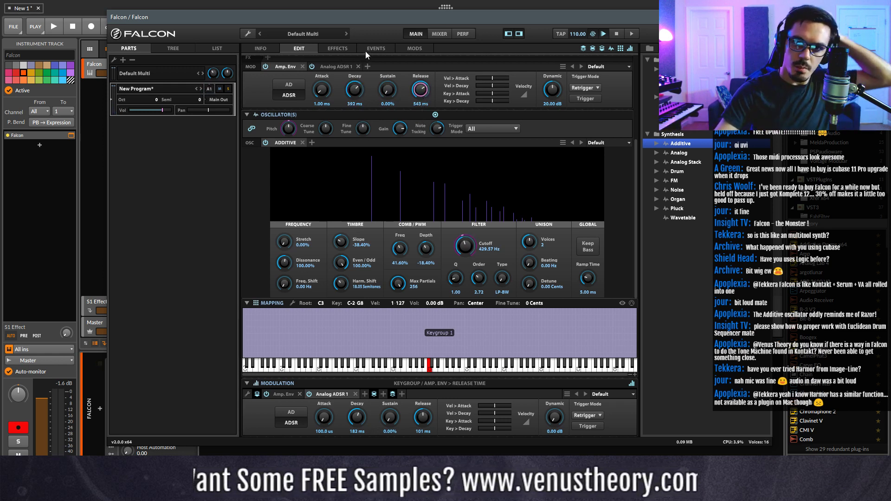
- Try the SparkVerb reverb in the program's effects and remove it again
{"action": "left_click", "coordinate": [352, 48]}
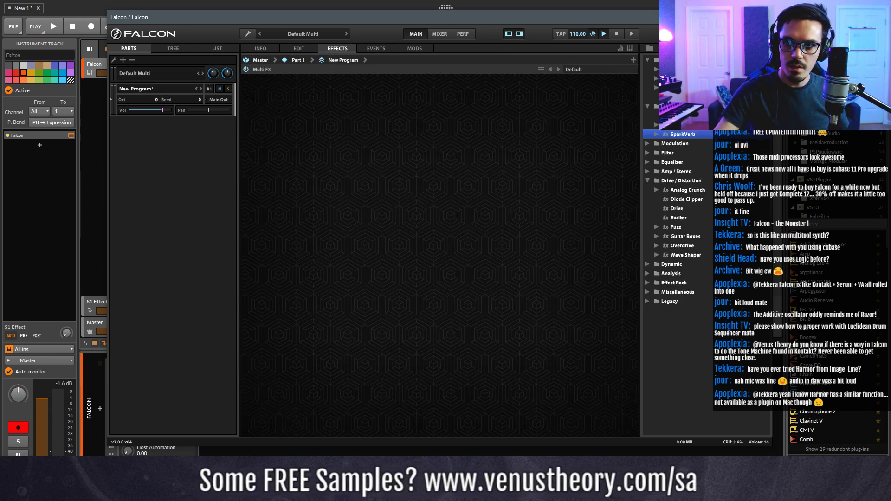
{"action": "left_click_drag", "start_coordinate": [373, 154], "coordinate": [370, 151]}
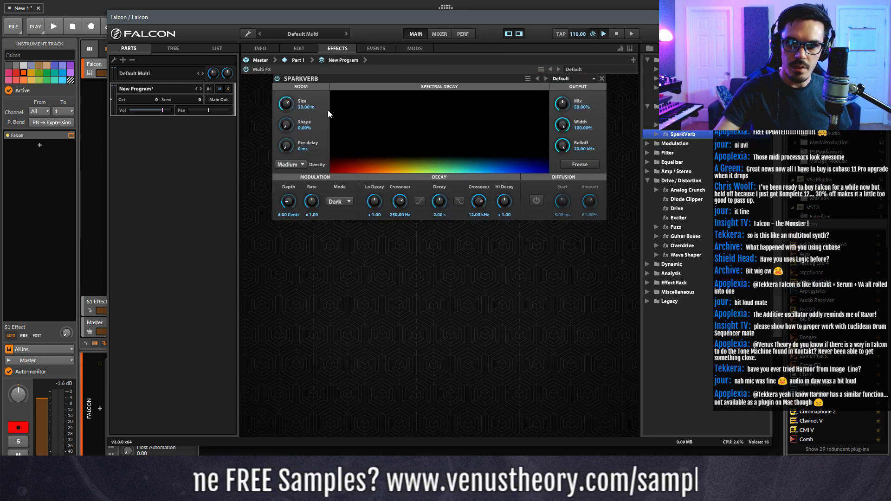
{"action": "left_click", "coordinate": [298, 49]}
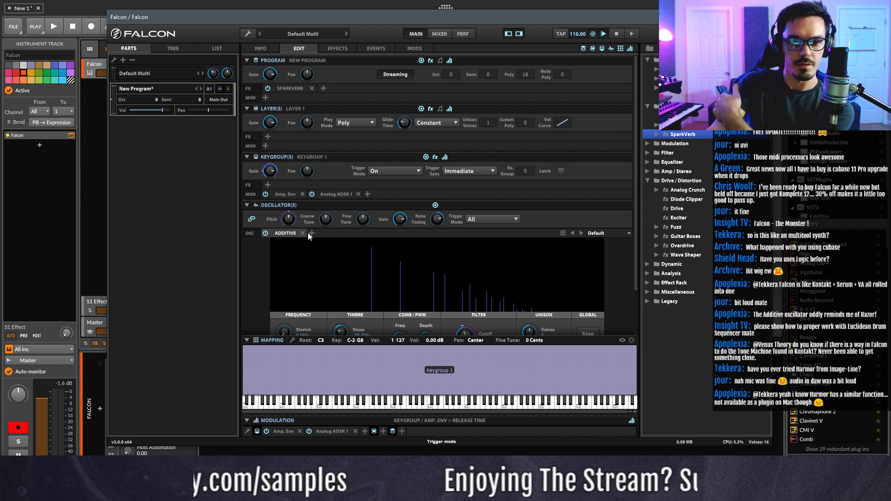
{"action": "left_click", "coordinate": [339, 48]}
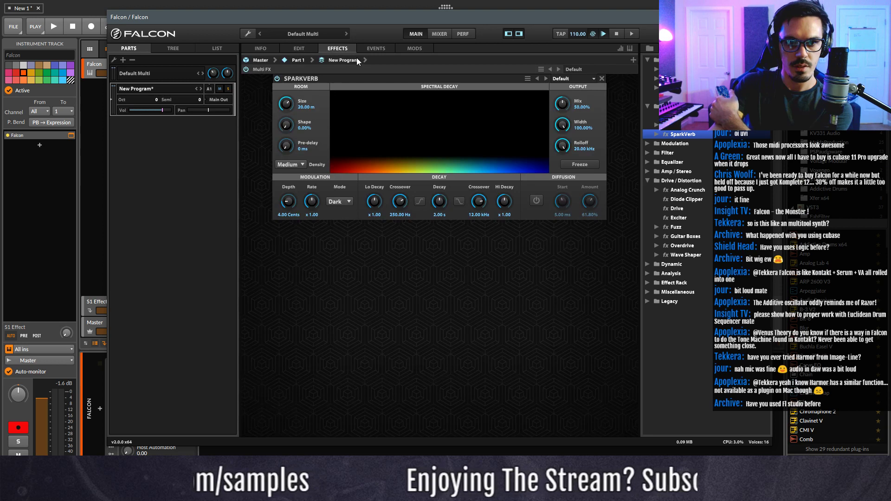
{"action": "left_click", "coordinate": [602, 78]}
- Replace the keygroup's Additive oscillator with a Wavetable oscillator from the Synthesis category
{"action": "left_click", "coordinate": [299, 49]}
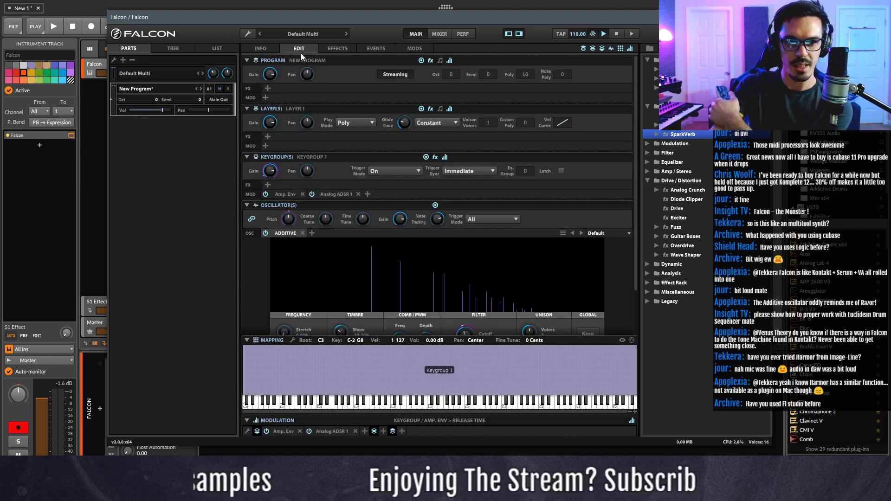
{"action": "left_click", "coordinate": [304, 233]}
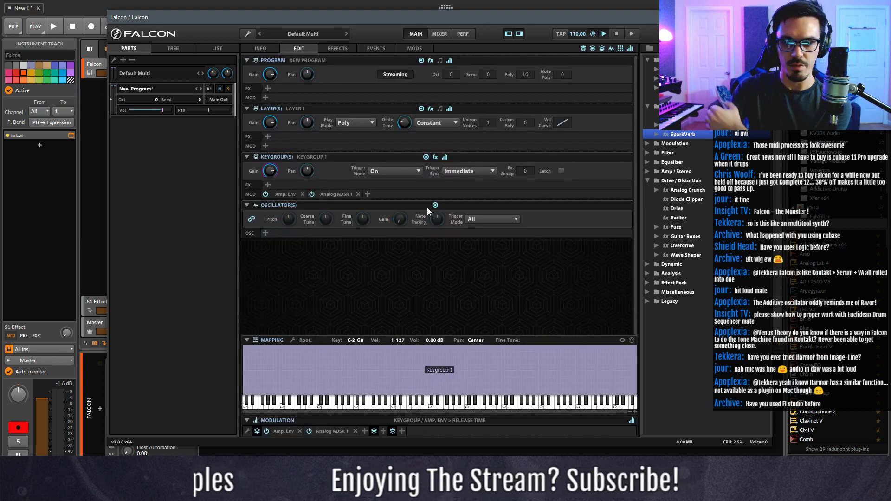
{"action": "left_click", "coordinate": [650, 48]}
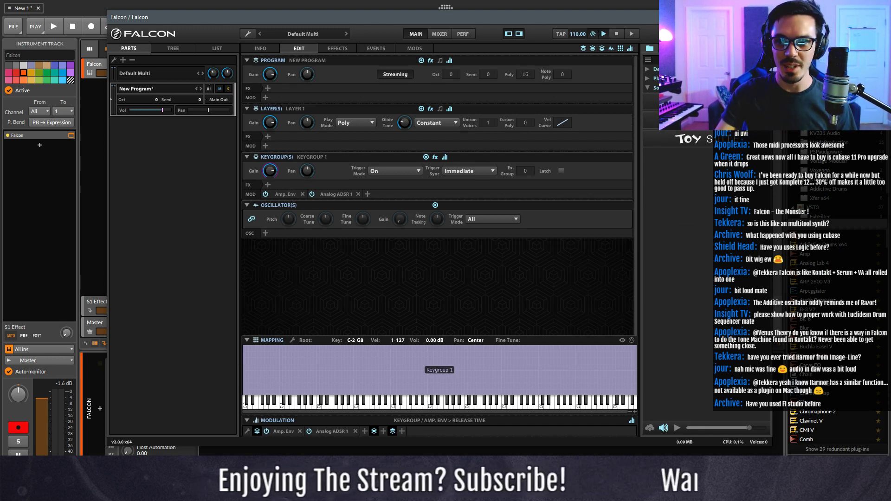
{"action": "left_click", "coordinate": [669, 48]}
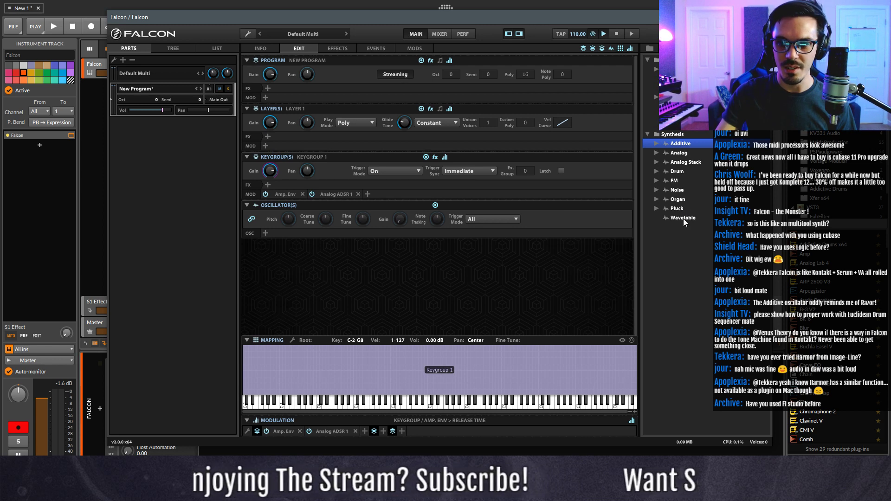
{"action": "left_click_drag", "start_coordinate": [684, 221], "coordinate": [370, 237]}
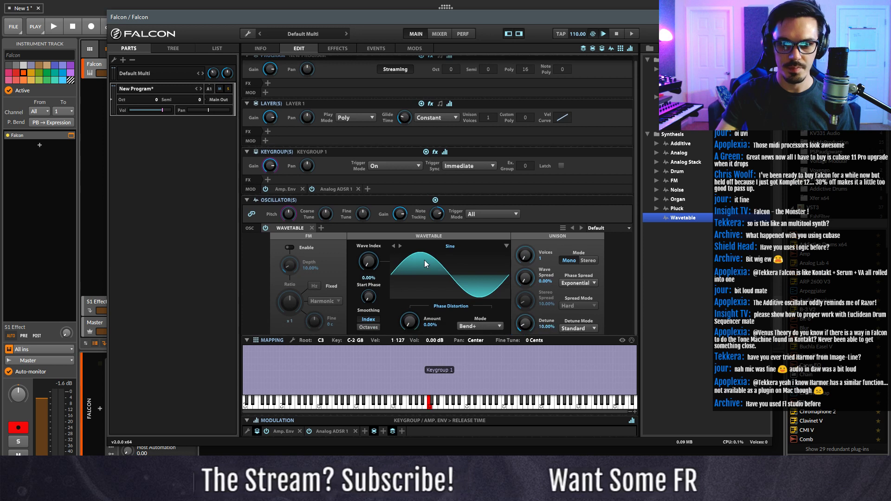
- Load the H2 Zoo wavetable from the Mo category of multi wavetables into the Wavetable oscillator
{"action": "left_click", "coordinate": [436, 247]}
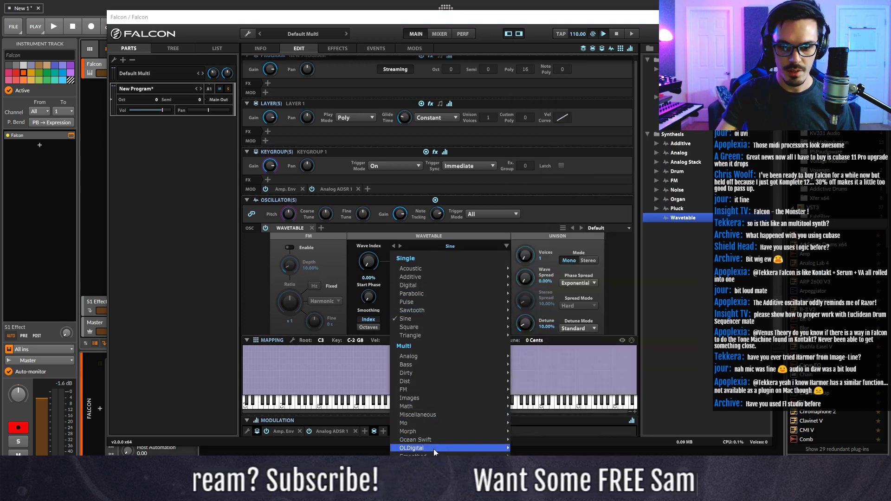
{"action": "mouse_move", "coordinate": [433, 448]}
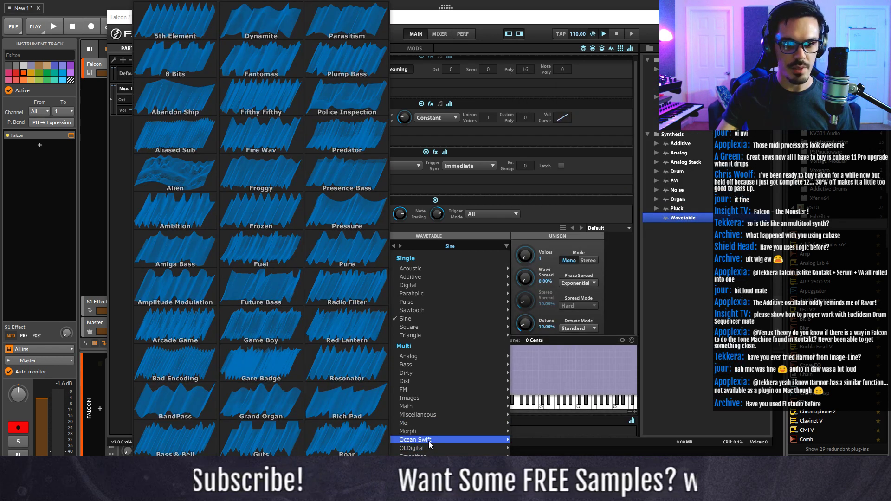
{"action": "mouse_move", "coordinate": [422, 423]}
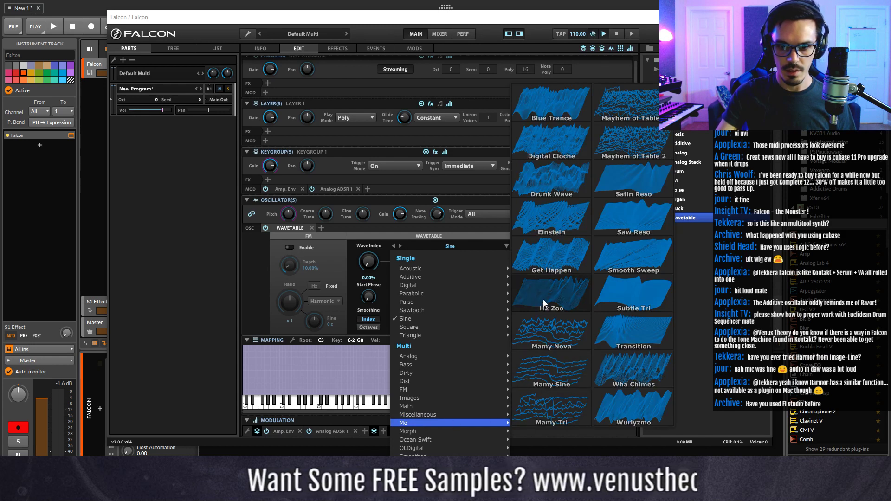
{"action": "left_click", "coordinate": [530, 302]}
- Try sweeping the oscillator's wave index through the wavetable and return it to 0%
{"action": "left_click_drag", "start_coordinate": [368, 261], "coordinate": [400, 191]}
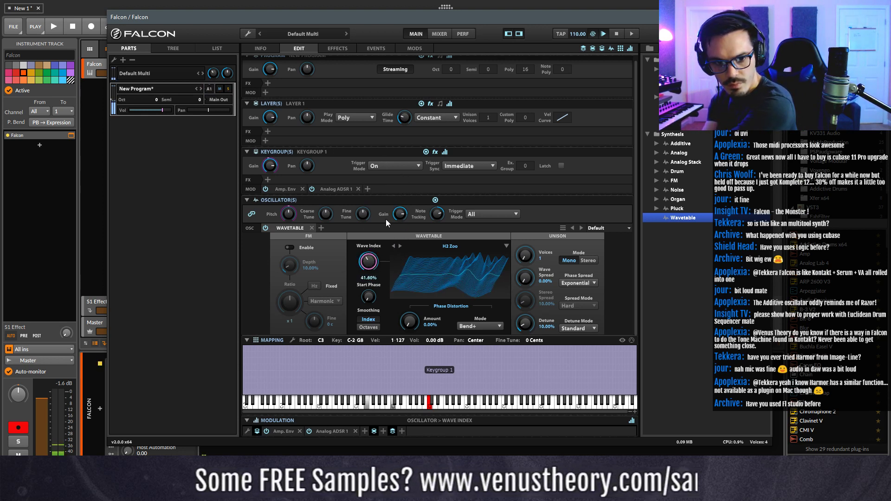
{"action": "left_click_drag", "start_coordinate": [383, 195], "coordinate": [380, 221]}
{"action": "left_click_drag", "start_coordinate": [377, 264], "coordinate": [379, 274]}
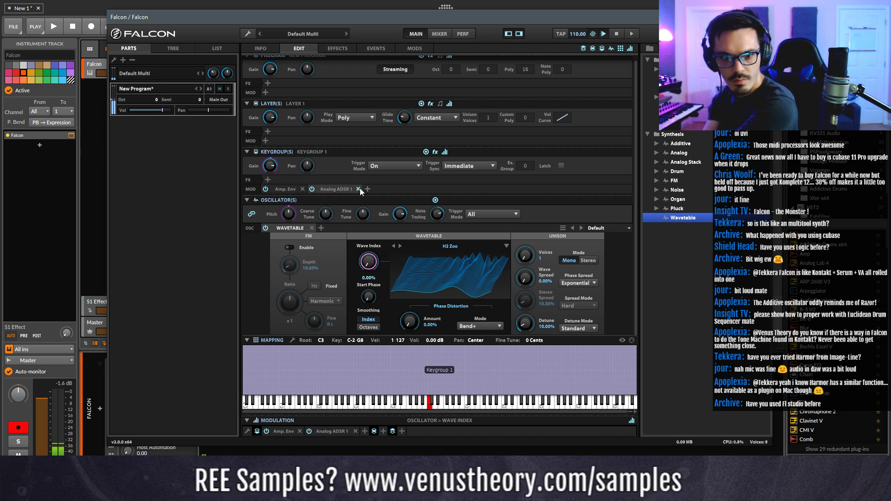
- Remove Analog ADSR 1 from the keygroup and enable the oscillator's FM at a depth of about 3.6%
{"action": "left_click", "coordinate": [358, 189]}
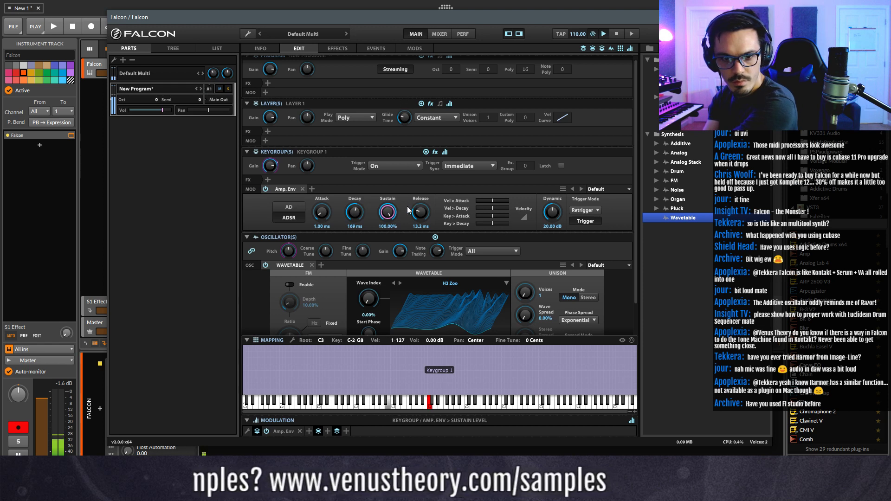
{"action": "scroll", "coordinate": [374, 251], "scroll_direction": "down", "scroll_amount": 2}
{"action": "left_click", "coordinate": [291, 248]}
{"action": "left_click_drag", "start_coordinate": [295, 265], "coordinate": [299, 214]}
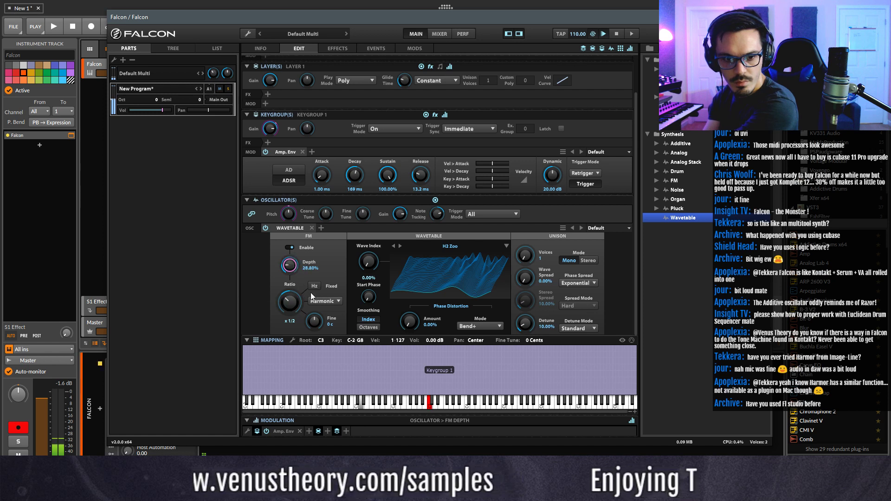
- Modulate the FM depth with a new Analog ADSR envelope at keygroup level
{"action": "right_click", "coordinate": [291, 265]}
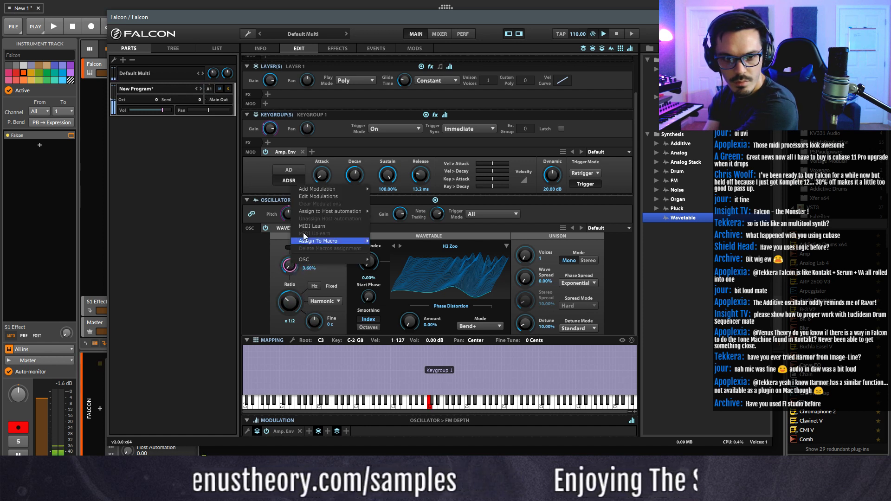
{"action": "mouse_move", "coordinate": [344, 190]}
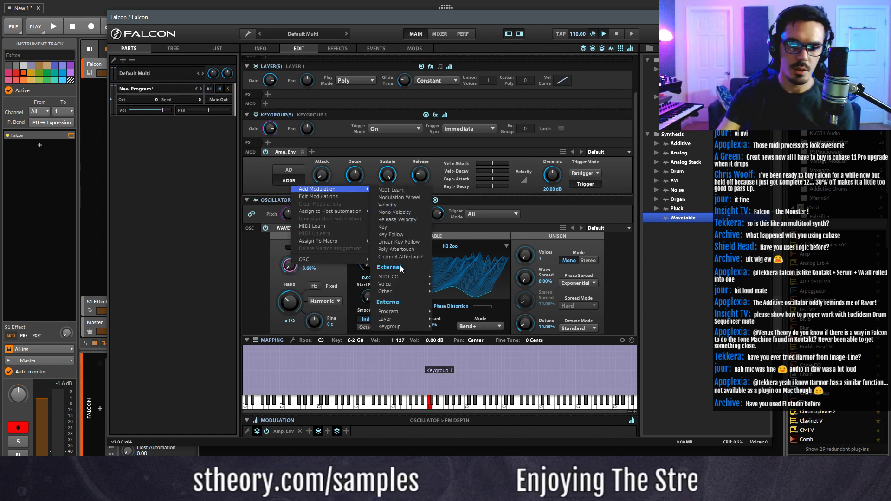
{"action": "mouse_move", "coordinate": [403, 322]}
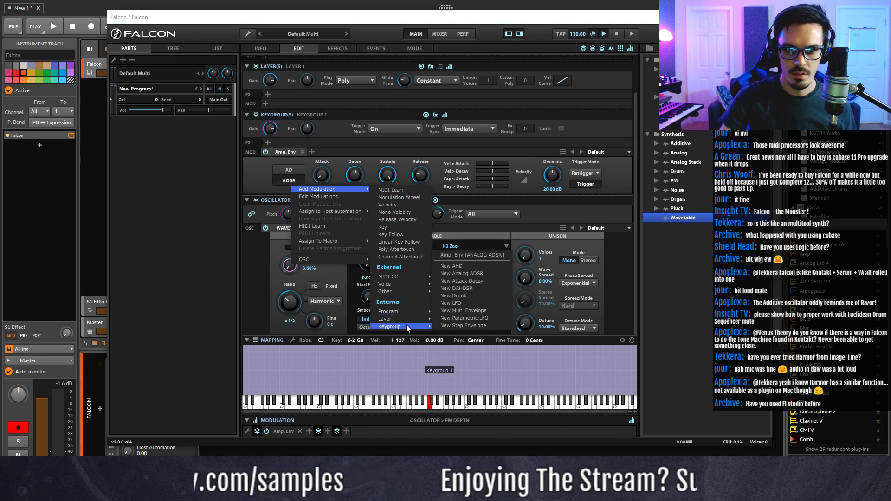
{"action": "left_click", "coordinate": [476, 277]}
- Modulate the wave index with a second new keygroup-level Analog ADSR envelope
{"action": "scroll", "coordinate": [349, 251], "scroll_direction": "down", "scroll_amount": 1}
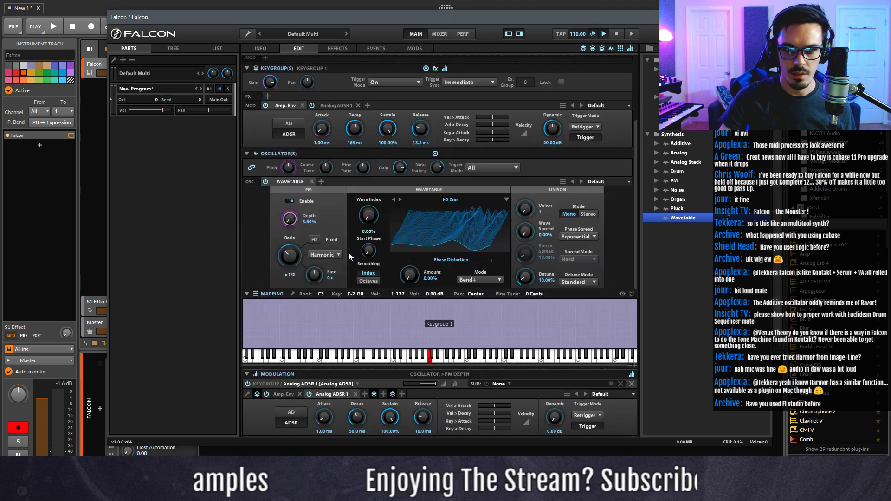
{"action": "right_click", "coordinate": [369, 218]}
{"action": "mouse_move", "coordinate": [388, 225]}
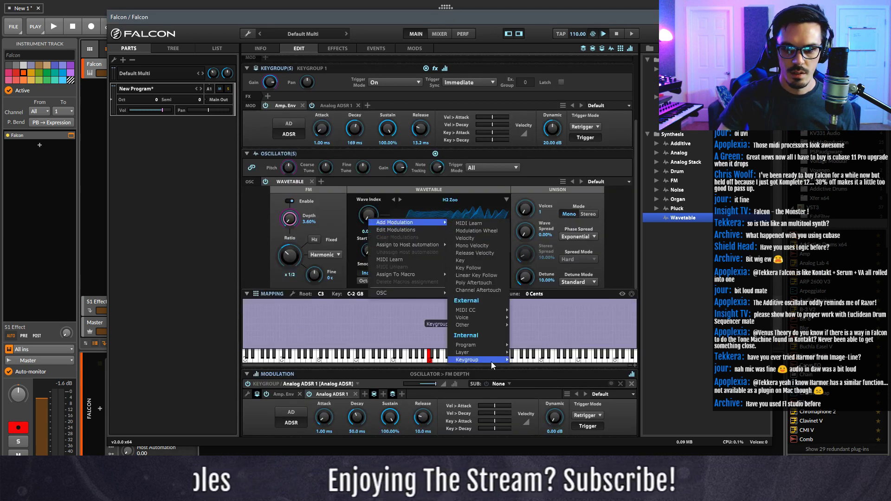
{"action": "mouse_move", "coordinate": [482, 360]}
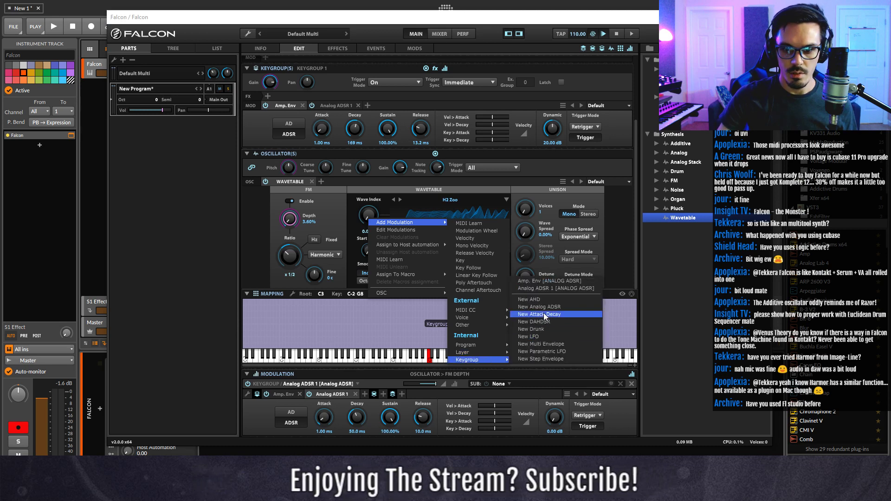
{"action": "left_click", "coordinate": [544, 313]}
- Set Analog ADSR 1's attack to about 212 ms and sustain to about 58.4%, with an FM depth modulation amount of about 0.55
{"action": "left_click", "coordinate": [346, 104]}
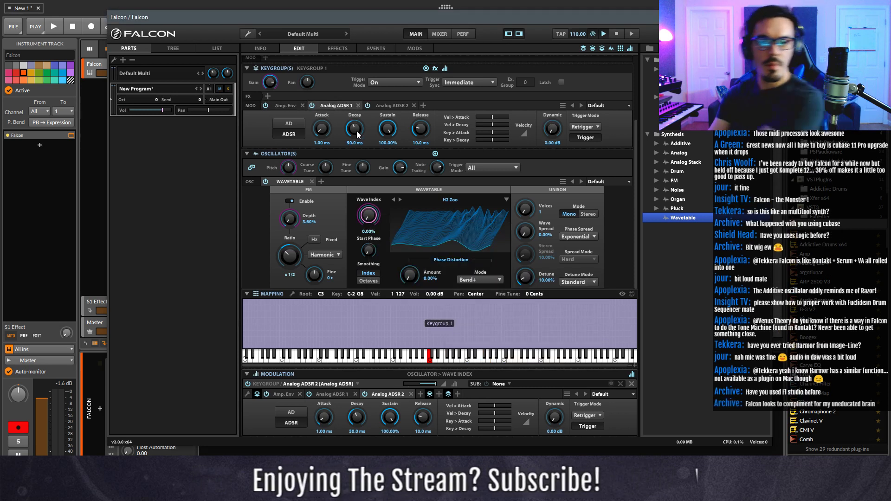
{"action": "left_click_drag", "start_coordinate": [388, 130], "coordinate": [391, 194]}
{"action": "left_click_drag", "start_coordinate": [321, 137], "coordinate": [318, 124]}
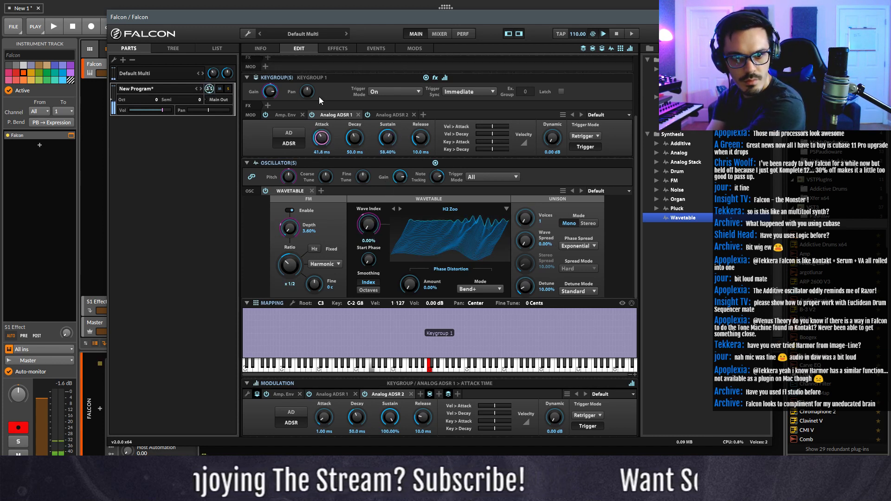
{"action": "left_click_drag", "start_coordinate": [319, 83], "coordinate": [319, 90]}
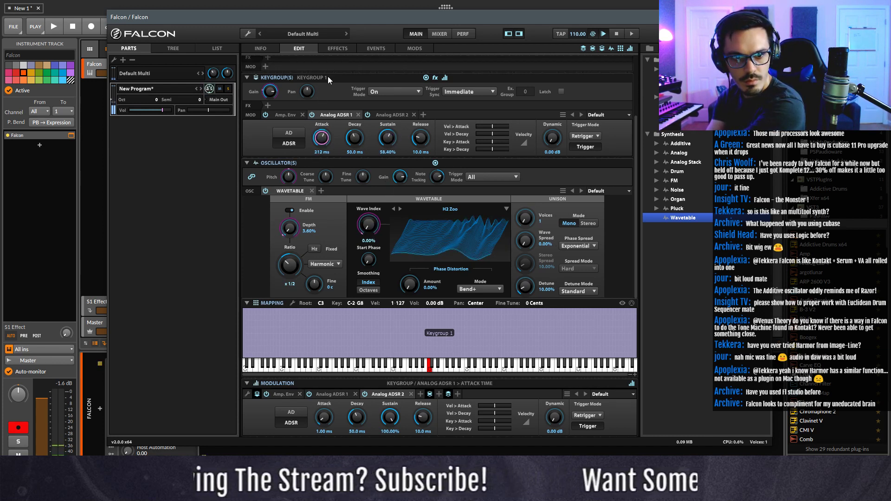
{"action": "left_click", "coordinate": [344, 393]}
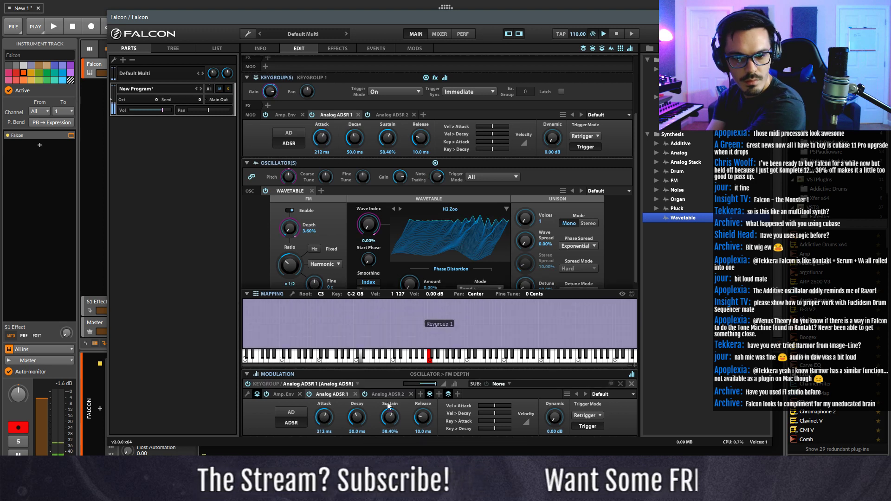
{"action": "left_click_drag", "start_coordinate": [424, 388], "coordinate": [427, 388]}
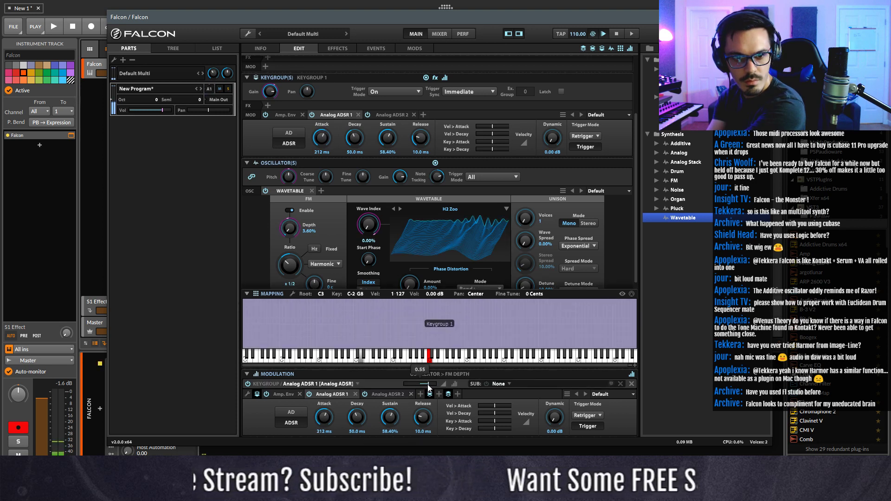
- Set Analog ADSR 2's attack to about 440 ms and decay to about 210 ms, and adjust its wave index modulation amount
{"action": "left_click", "coordinate": [375, 117]}
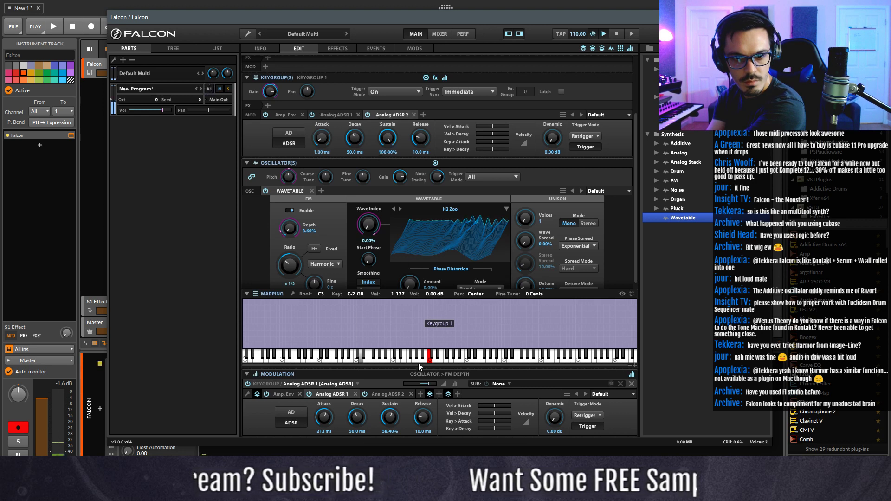
{"action": "left_click", "coordinate": [371, 393]}
{"action": "left_click_drag", "start_coordinate": [423, 385], "coordinate": [429, 388]}
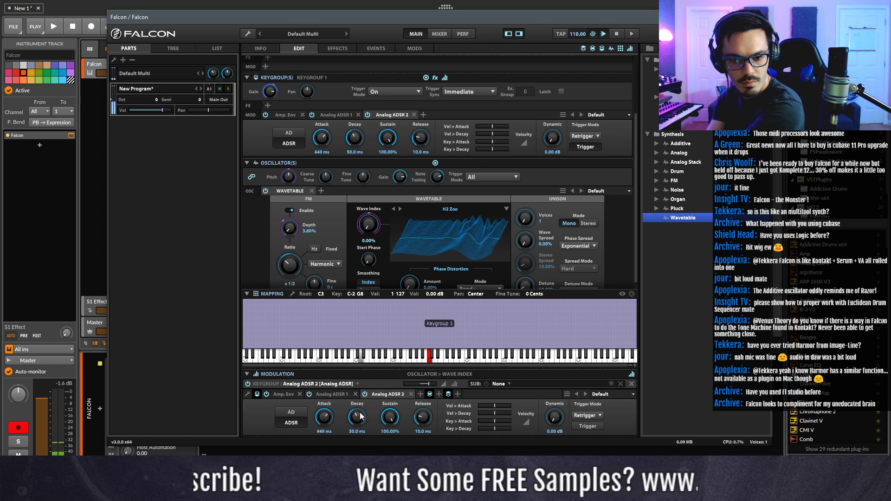
{"action": "left_click_drag", "start_coordinate": [363, 416], "coordinate": [361, 404]}
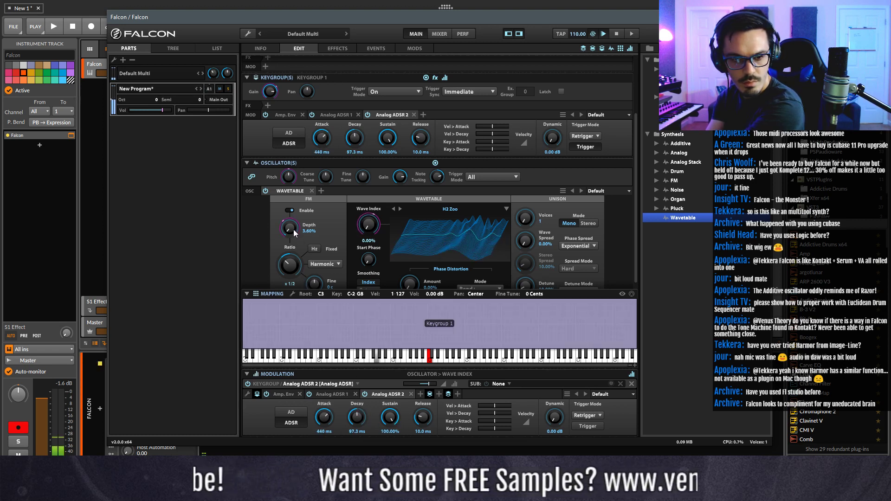
{"action": "left_click_drag", "start_coordinate": [356, 138], "coordinate": [355, 126]}
- Lengthen Analog ADSR 1's decay to about 1.13 s and raise its FM depth modulation amount to about 0.83
{"action": "left_click", "coordinate": [341, 114]}
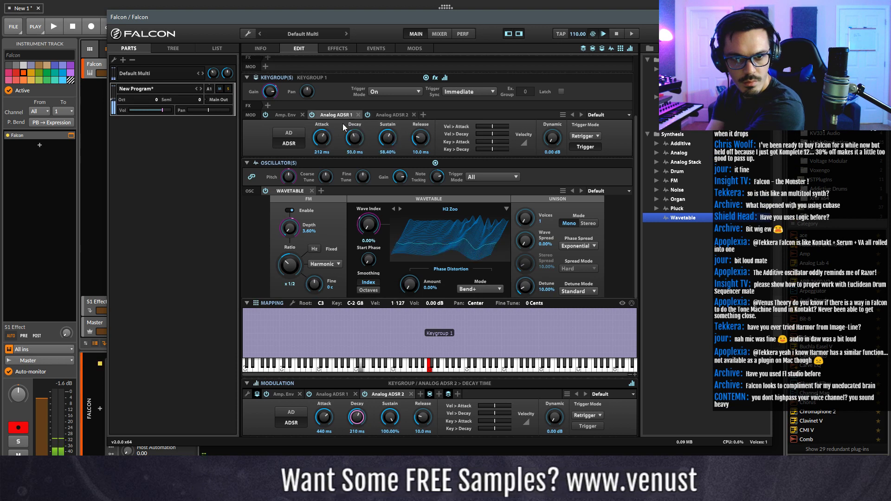
{"action": "left_click_drag", "start_coordinate": [357, 105], "coordinate": [358, 102]}
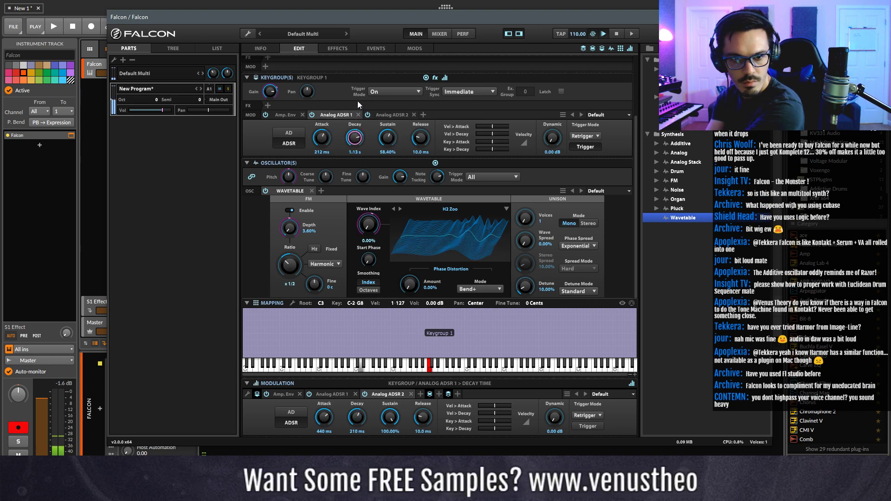
{"action": "left_click", "coordinate": [339, 395]}
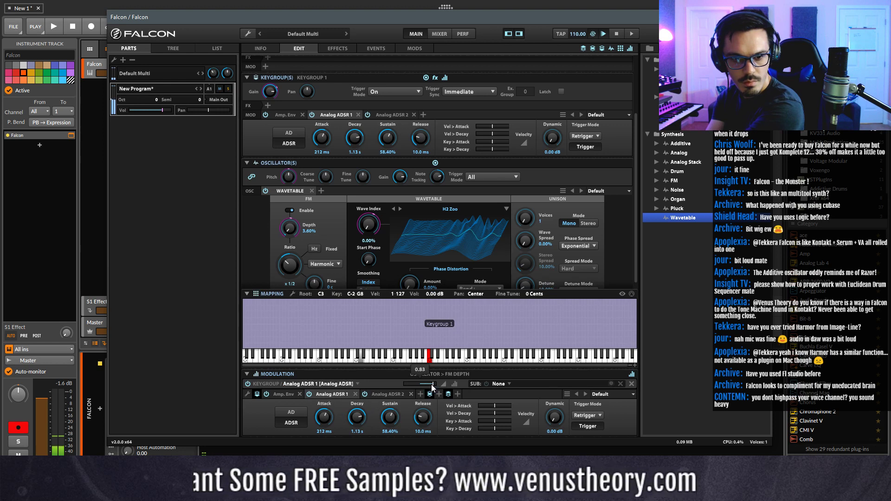
{"action": "scroll", "coordinate": [540, 199], "scroll_direction": "down", "scroll_amount": 1}
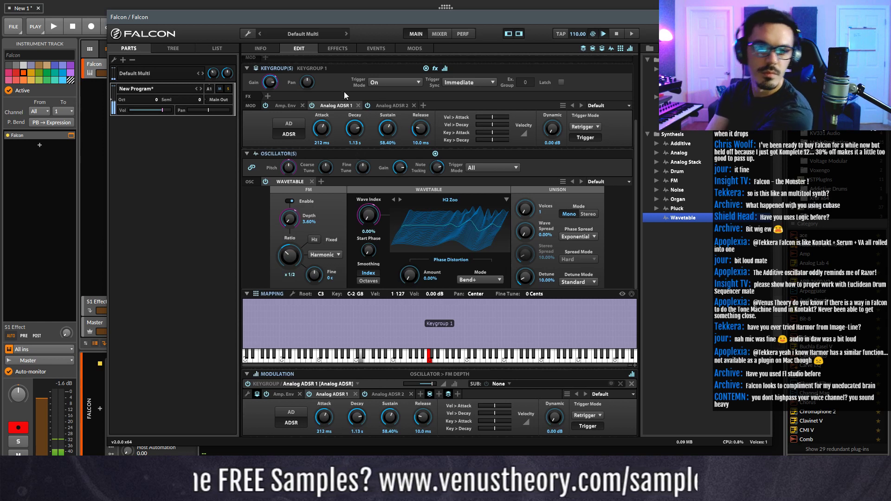
- Try the Diode Clipper distortion in the program's effects and remove it again
{"action": "left_click", "coordinate": [353, 51]}
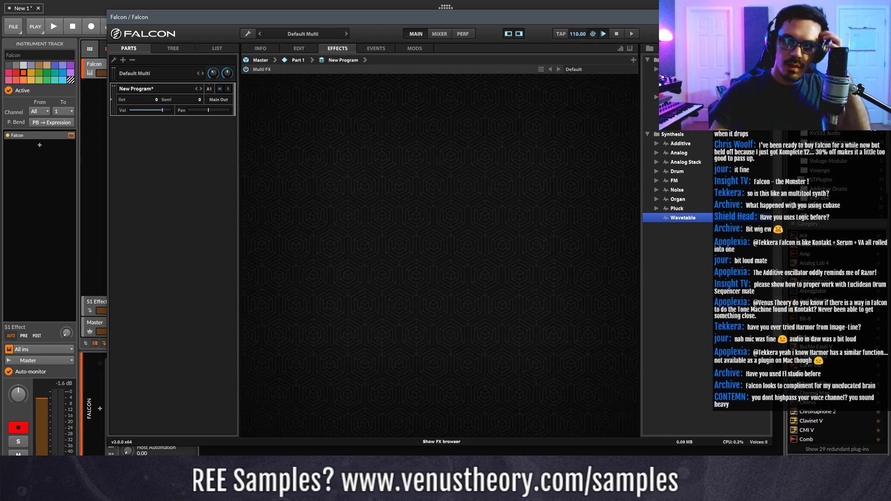
{"action": "left_click_drag", "start_coordinate": [689, 199], "coordinate": [492, 147]}
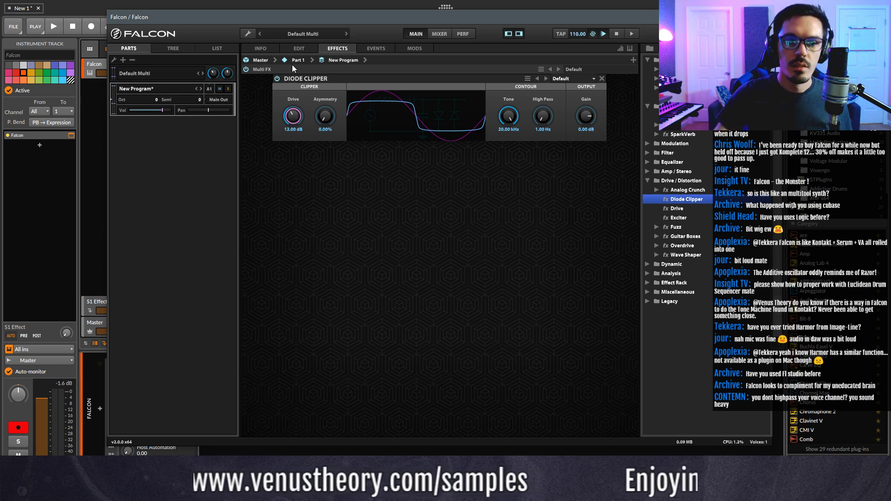
{"action": "left_click", "coordinate": [602, 78]}
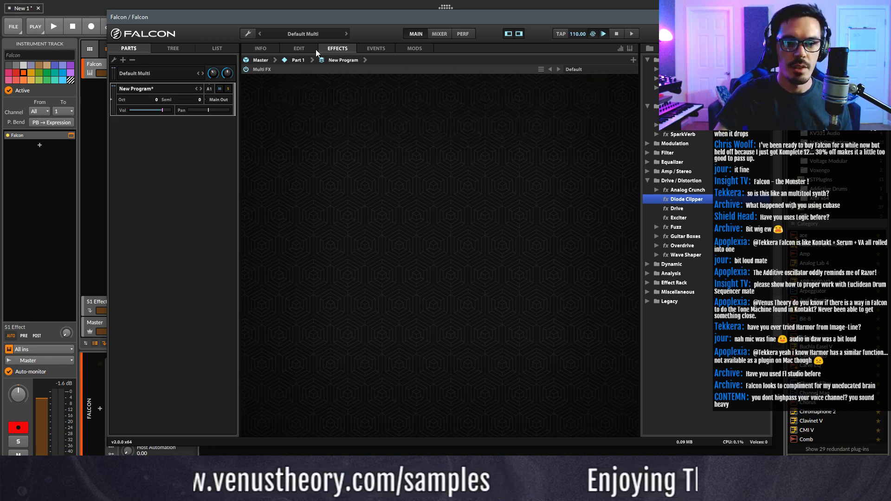
- Remove the Wavetable oscillator and both added Analog ADSR envelopes from the keygroup
{"action": "left_click", "coordinate": [304, 46]}
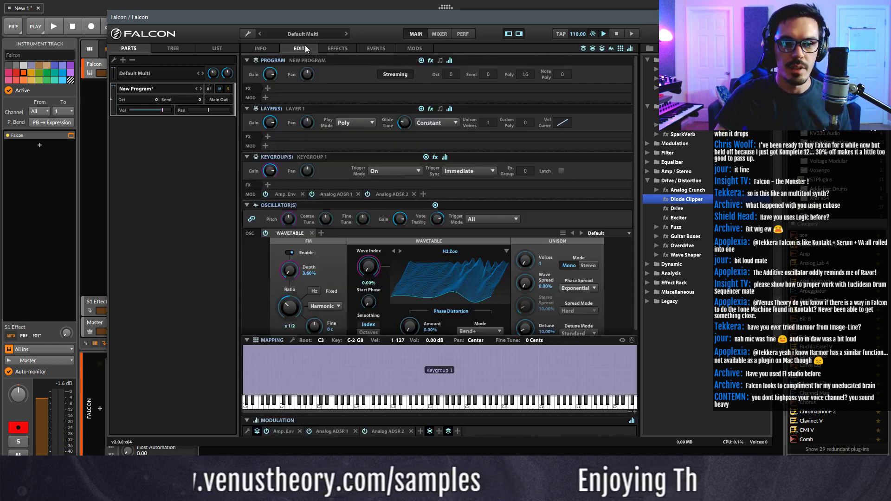
{"action": "left_click", "coordinate": [313, 233]}
{"action": "left_click", "coordinate": [358, 194]}
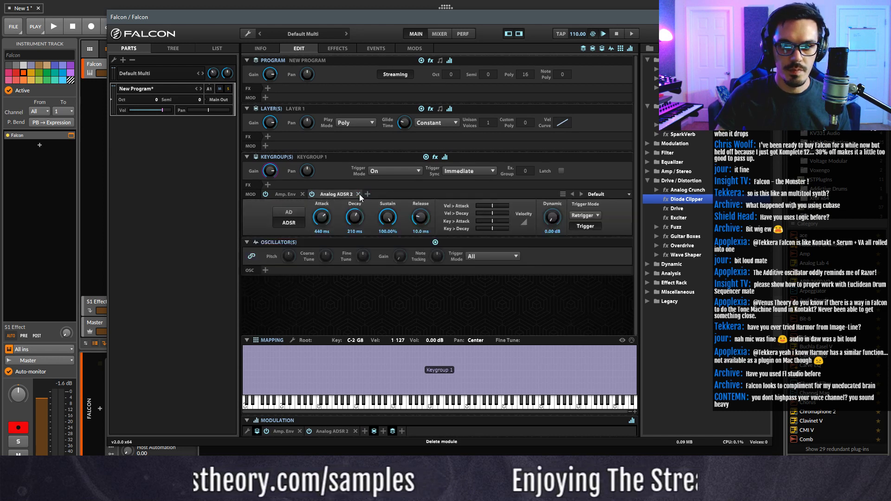
{"action": "left_click", "coordinate": [359, 194]}
- Switch to the browser and look through the synthesis oscillator descriptions on UVI's Falcon 2 product page
{"action": "key", "text": "alt+Tab"}
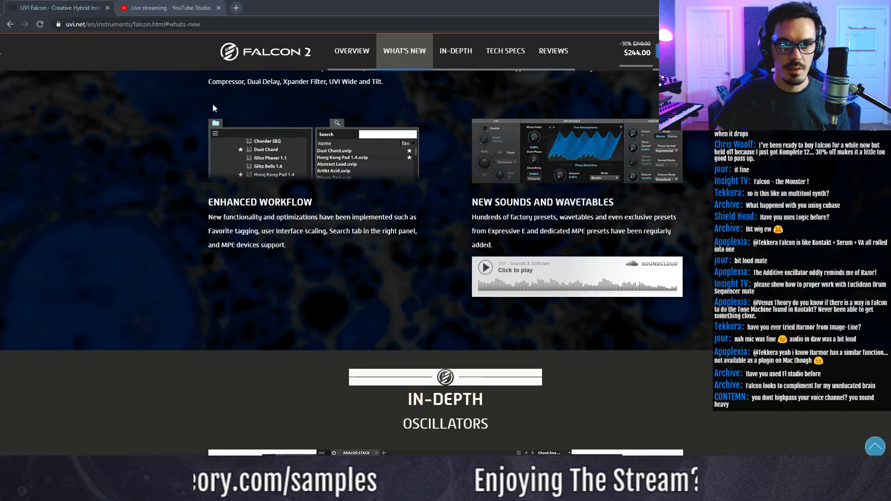
{"action": "scroll", "coordinate": [326, 271], "scroll_direction": "down", "scroll_amount": 2}
{"action": "scroll", "coordinate": [326, 270], "scroll_direction": "up", "scroll_amount": 3}
{"action": "scroll", "coordinate": [326, 270], "scroll_direction": "down", "scroll_amount": 15}
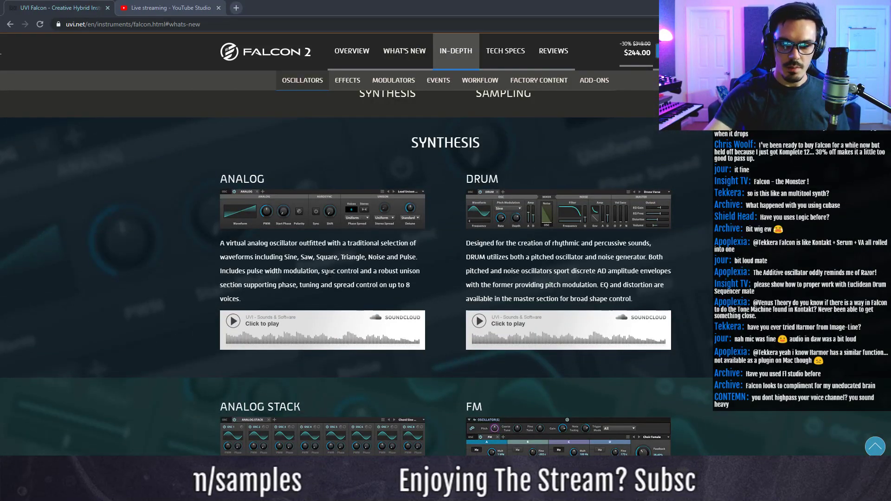
{"action": "scroll", "coordinate": [329, 273], "scroll_direction": "down", "scroll_amount": 6}
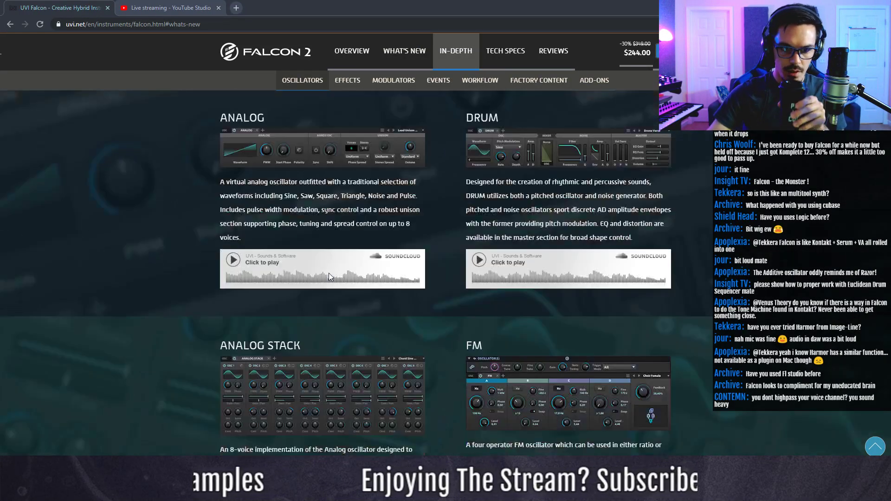
{"action": "scroll", "coordinate": [338, 281], "scroll_direction": "down", "scroll_amount": 9}
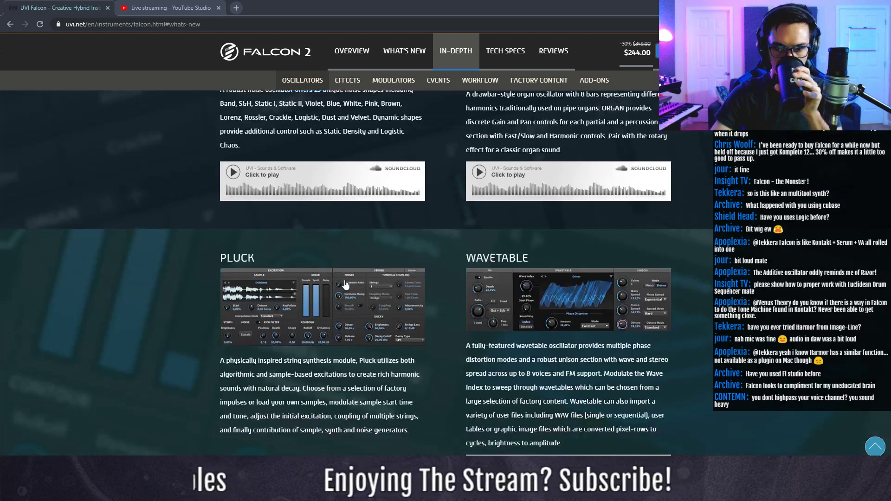
{"action": "scroll", "coordinate": [344, 303], "scroll_direction": "down", "scroll_amount": 2}
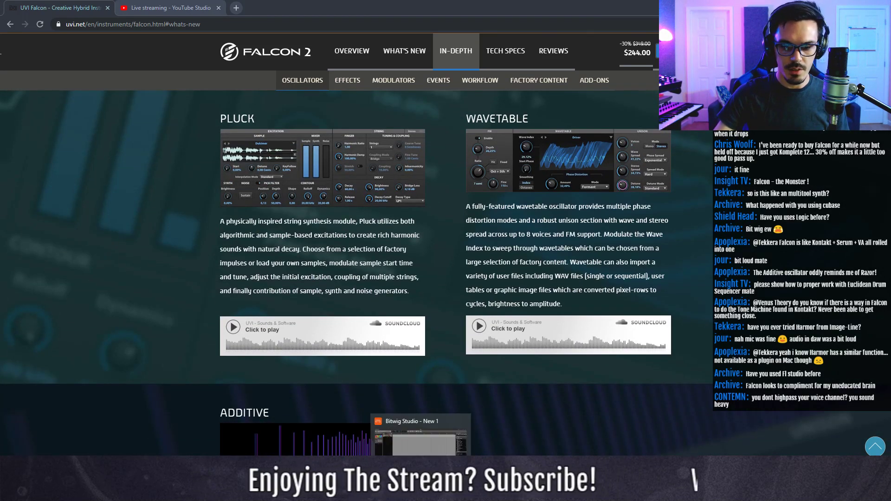
- Switch back to Falcon in Bitwig Studio and add a Pluck oscillator to the keygroup
{"action": "left_click", "coordinate": [420, 491]}
{"action": "left_click", "coordinate": [670, 48]}
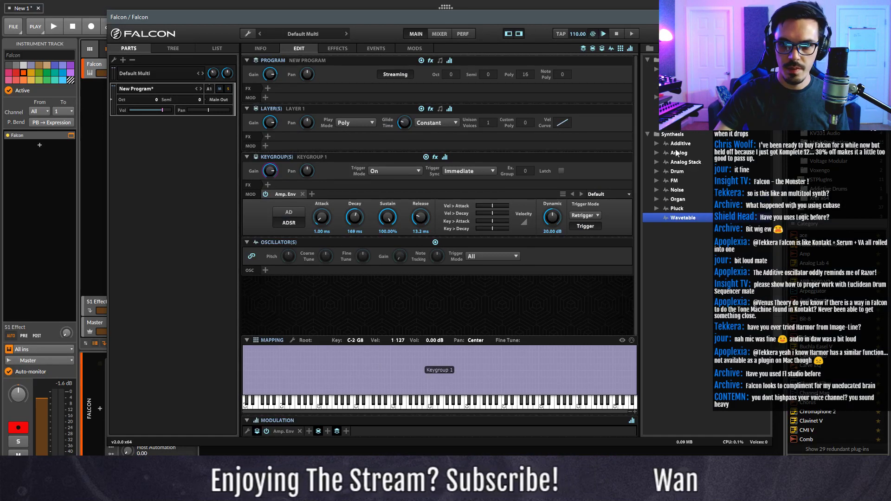
{"action": "left_click_drag", "start_coordinate": [677, 209], "coordinate": [400, 271]}
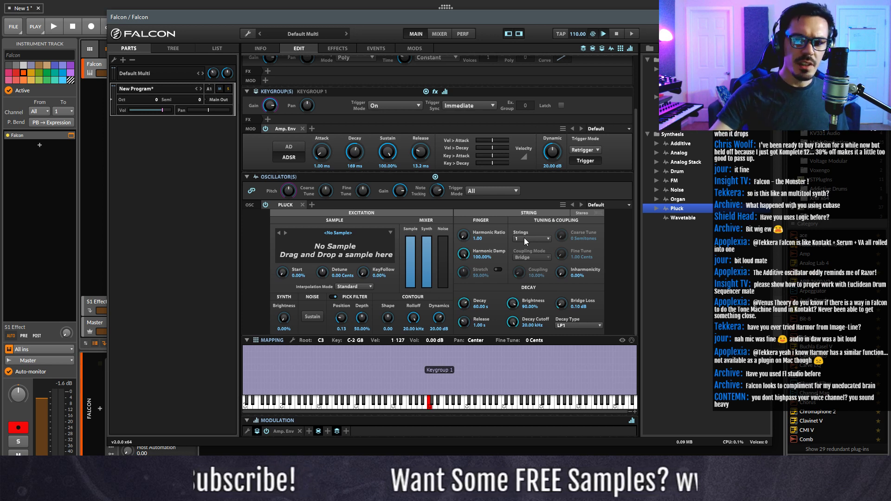
- Load the Pluck oscillator's 3rd preset from the Harmonics group and step on through 5th and Fading to Wood
{"action": "left_click", "coordinate": [599, 205]}
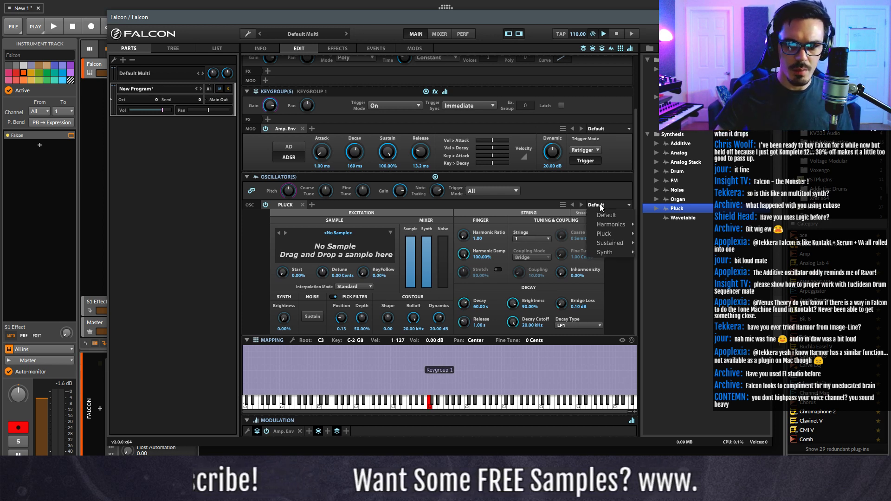
{"action": "mouse_move", "coordinate": [608, 224]}
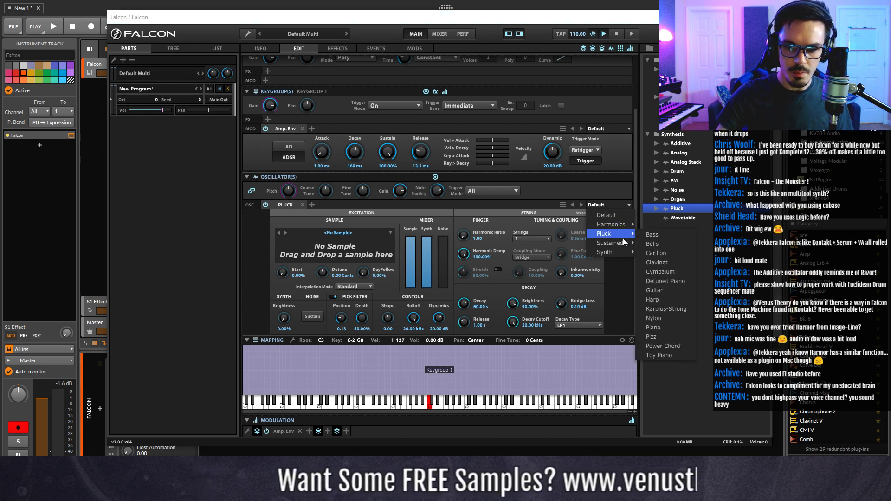
{"action": "mouse_move", "coordinate": [623, 255]}
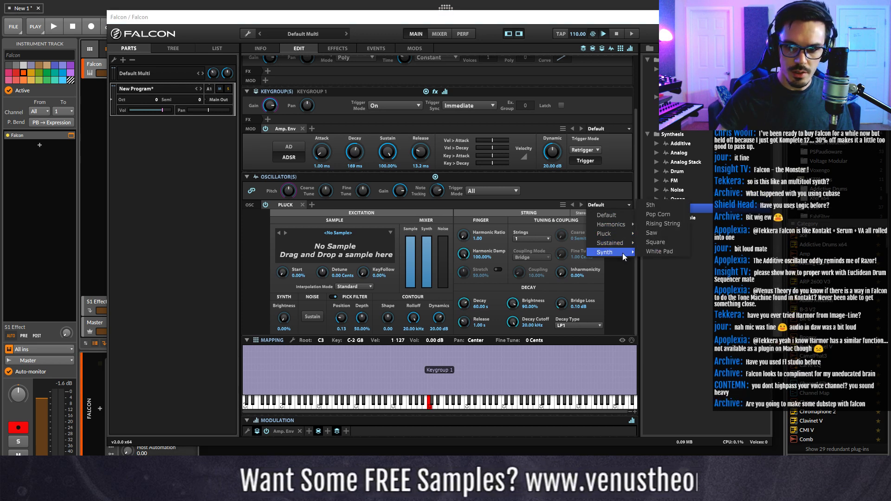
{"action": "left_click", "coordinate": [639, 227]}
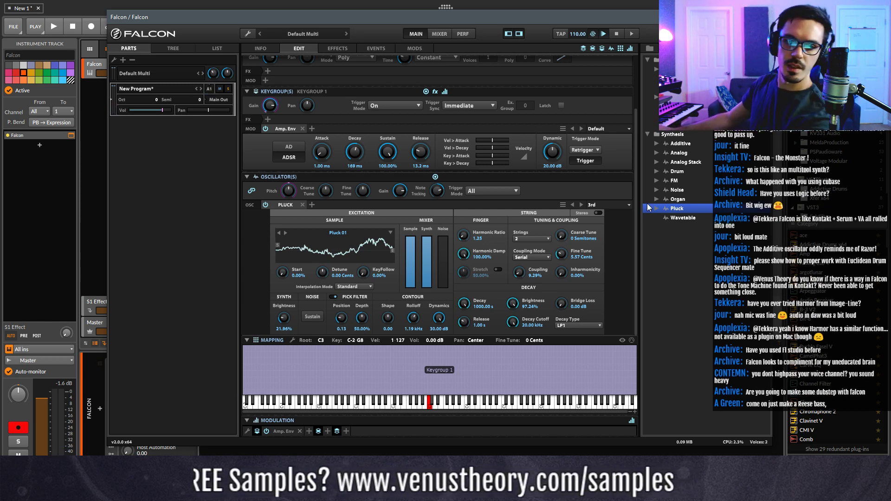
{"action": "left_click", "coordinate": [583, 206]}
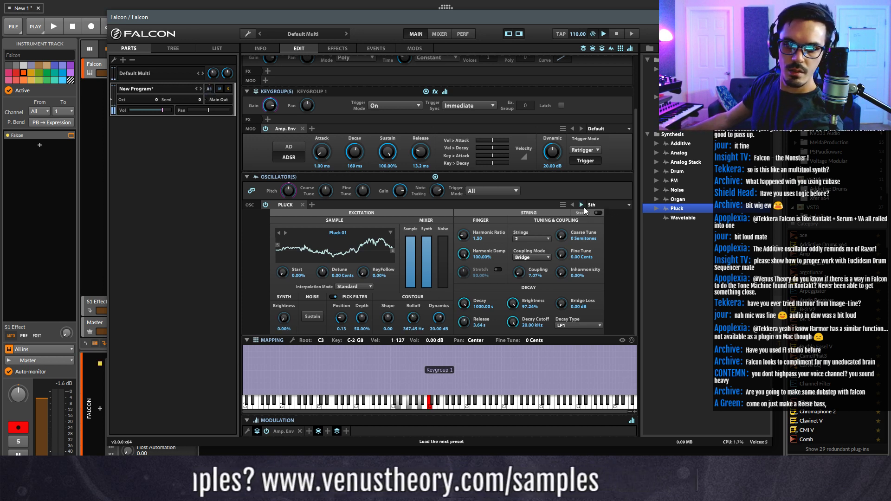
{"action": "left_click", "coordinate": [583, 206]}
{"action": "left_click", "coordinate": [583, 206]}
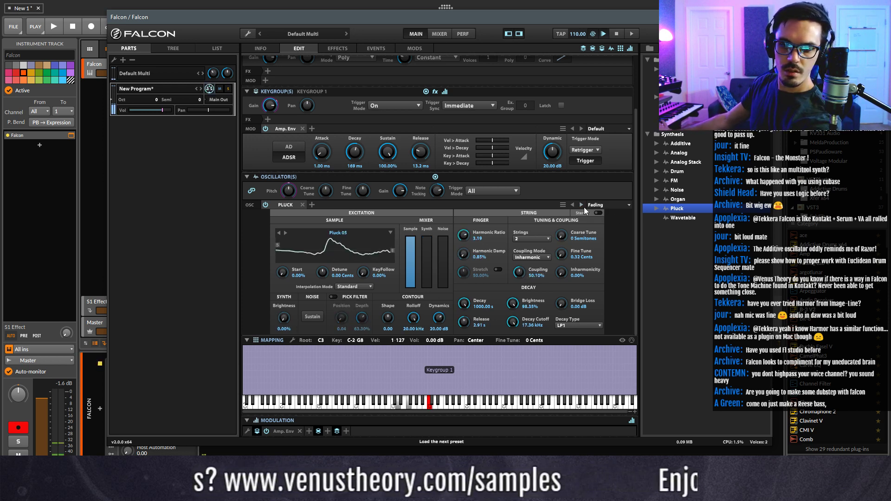
{"action": "left_click", "coordinate": [583, 206]}
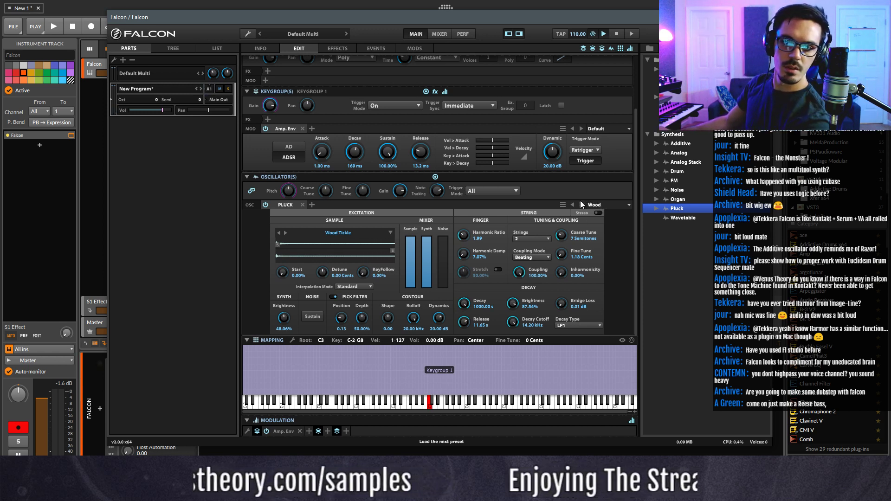
- Audition the oscillator's plucked-string presets, stepping through Clavinet, Cymbalum and Harp to Nylon
{"action": "left_click", "coordinate": [580, 201]}
{"action": "left_click", "coordinate": [580, 201]}
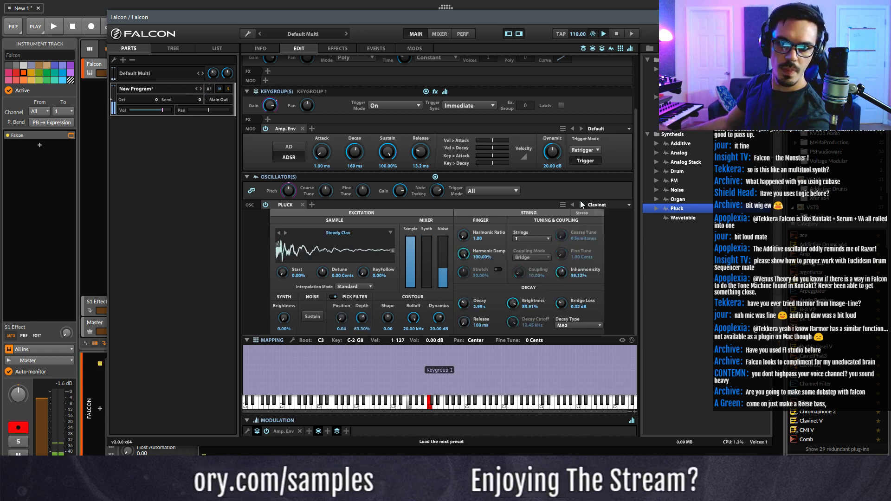
{"action": "left_click", "coordinate": [580, 201]}
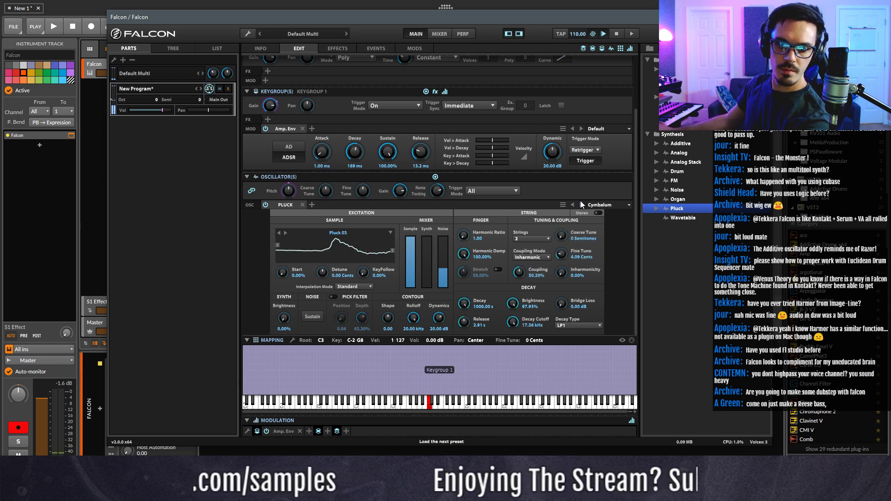
{"action": "left_click", "coordinate": [580, 201]}
{"action": "left_click", "coordinate": [581, 201]}
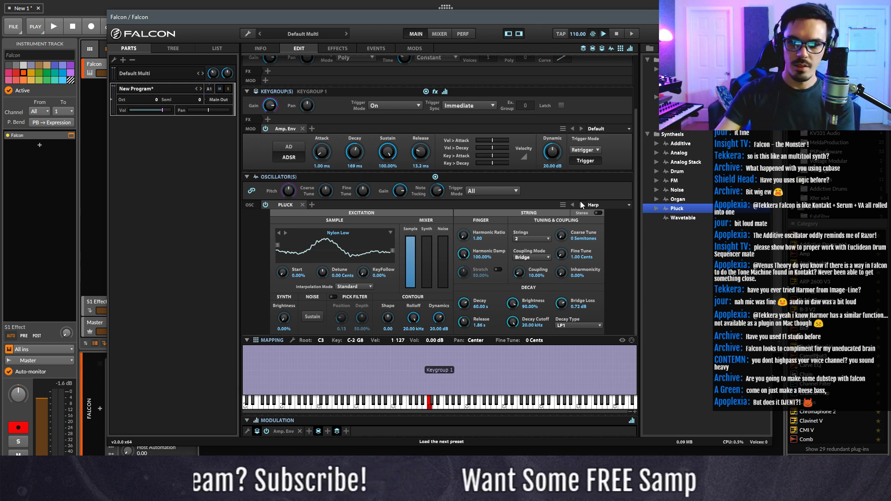
{"action": "left_click", "coordinate": [581, 202]}
- Load the Pop Corn preset from the Synth group and step on through Rising String to Saw
{"action": "left_click", "coordinate": [596, 205]}
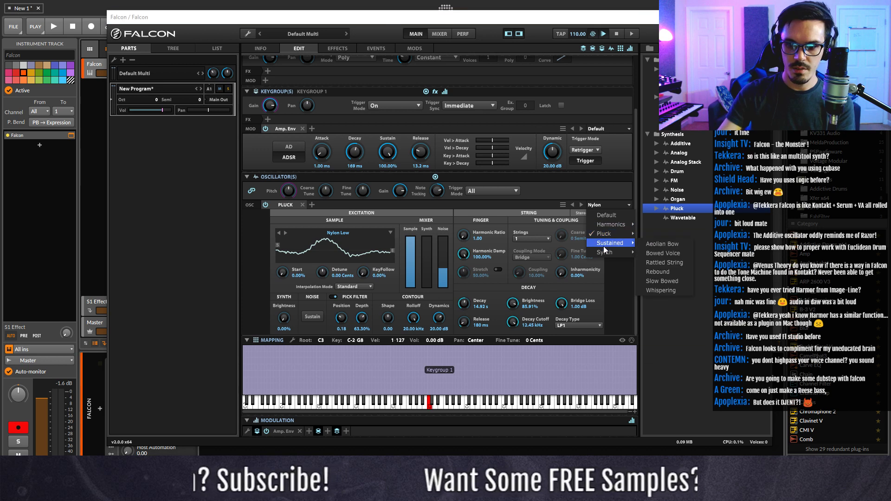
{"action": "mouse_move", "coordinate": [607, 252]}
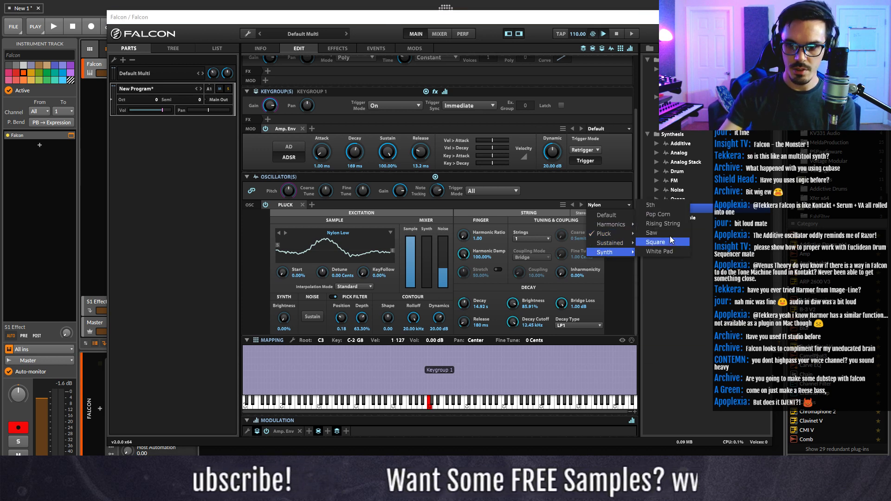
{"action": "left_click", "coordinate": [666, 215]}
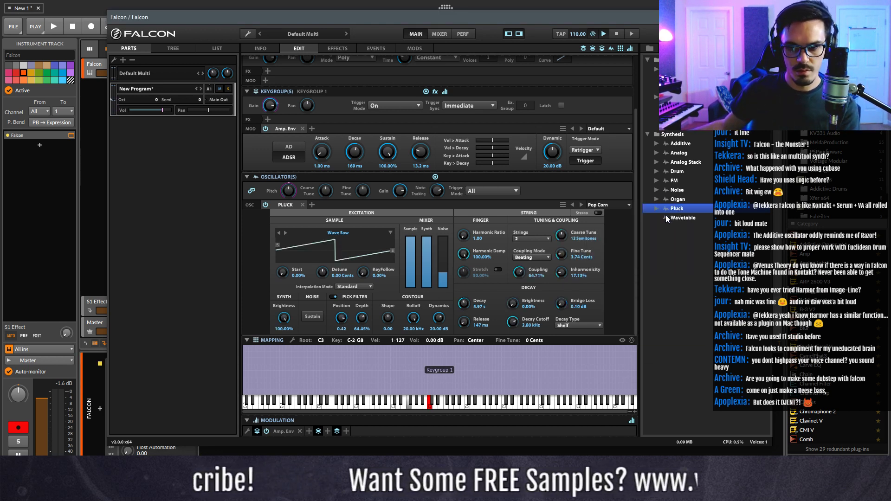
{"action": "left_click", "coordinate": [581, 203]}
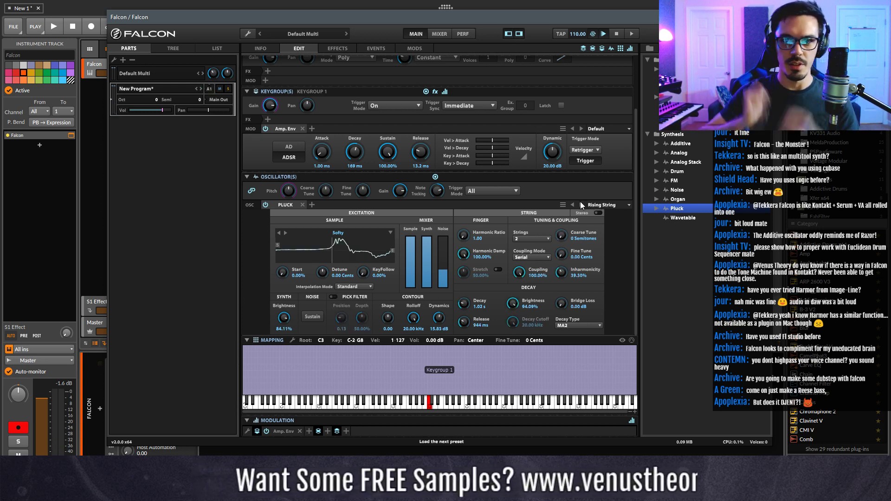
{"action": "left_click", "coordinate": [581, 205]}
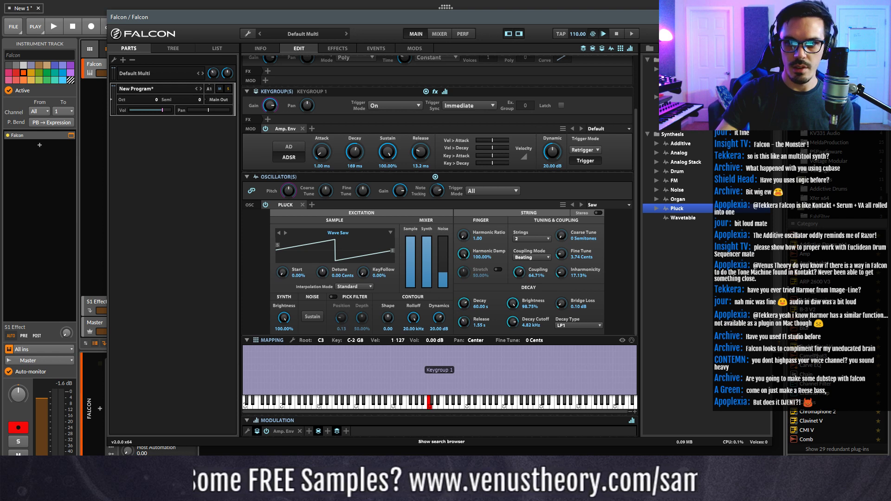
- Load the Bass Add Reina program from the Pure Additive 2.0 folder and try out its Timbre macro
{"action": "left_click", "coordinate": [651, 49]}
{"action": "double_click", "coordinate": [692, 98]}
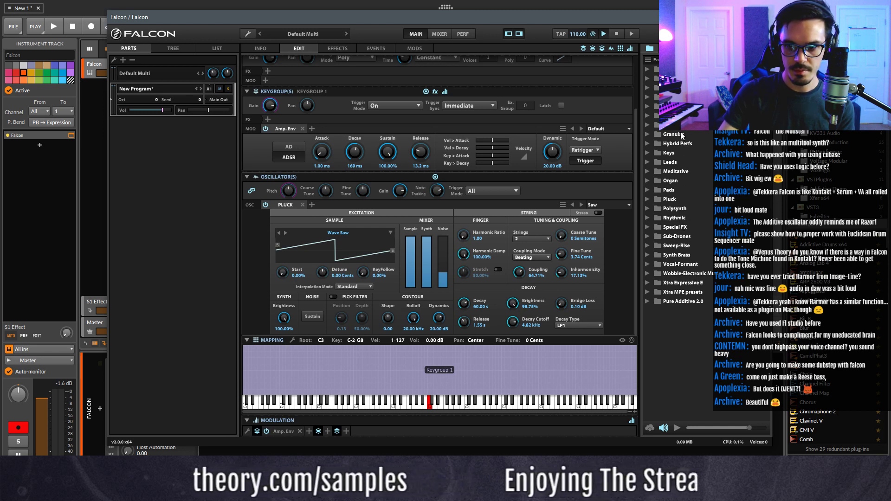
{"action": "double_click", "coordinate": [688, 300]}
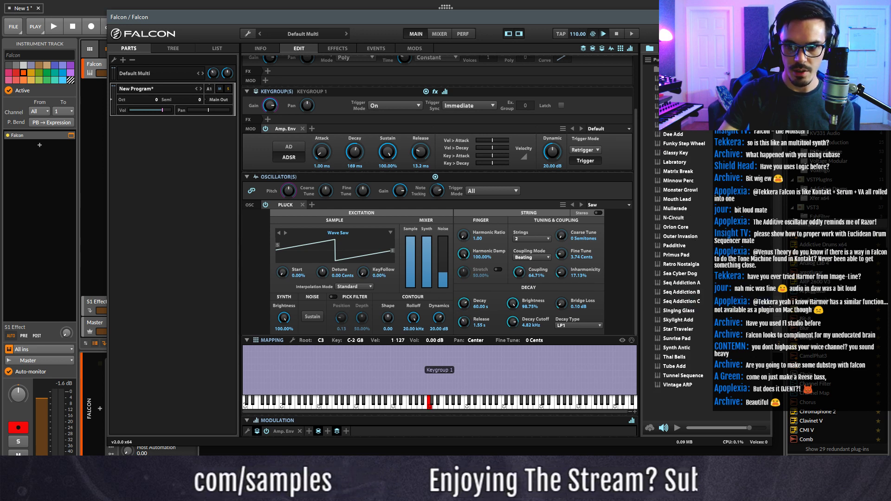
{"action": "double_click", "coordinate": [680, 78]}
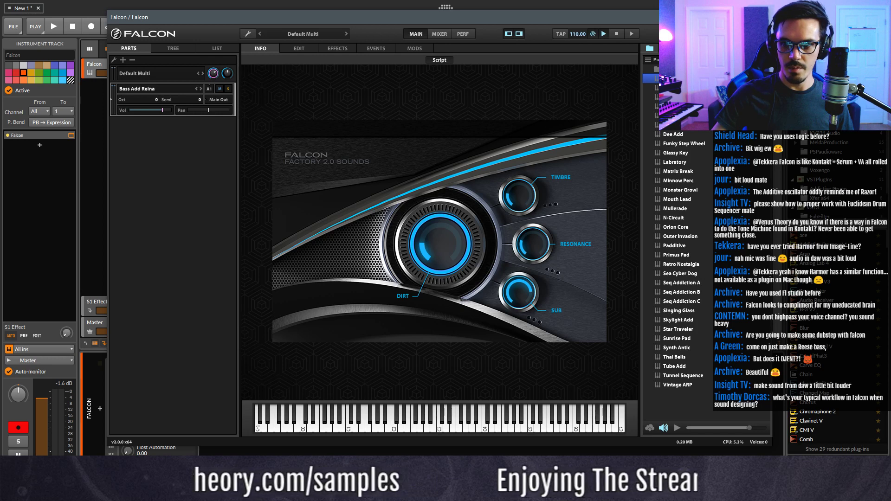
{"action": "mouse_move", "coordinate": [527, 206]}
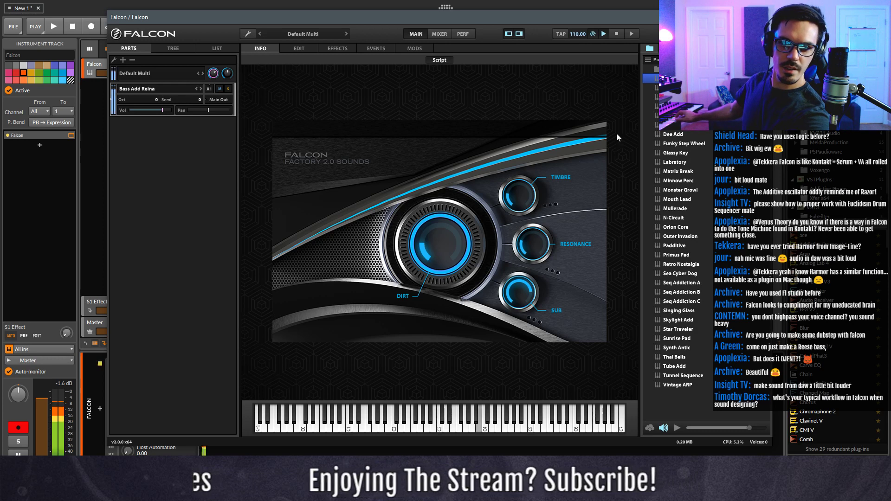
{"action": "left_click_drag", "start_coordinate": [518, 199], "coordinate": [514, 180]}
{"action": "mouse_move", "coordinate": [526, 243]}
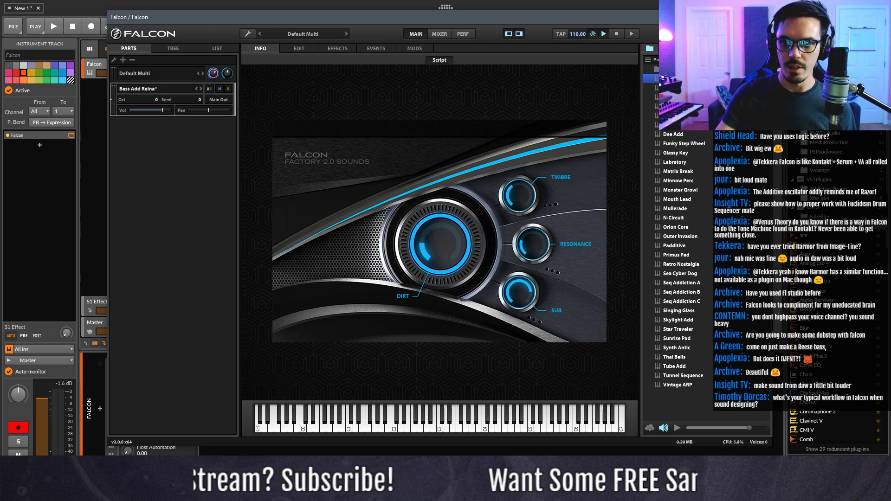
- Audition the Pure Additive programs Bella Dictive, Crickets and Dark Bell
{"action": "double_click", "coordinate": [679, 97]}
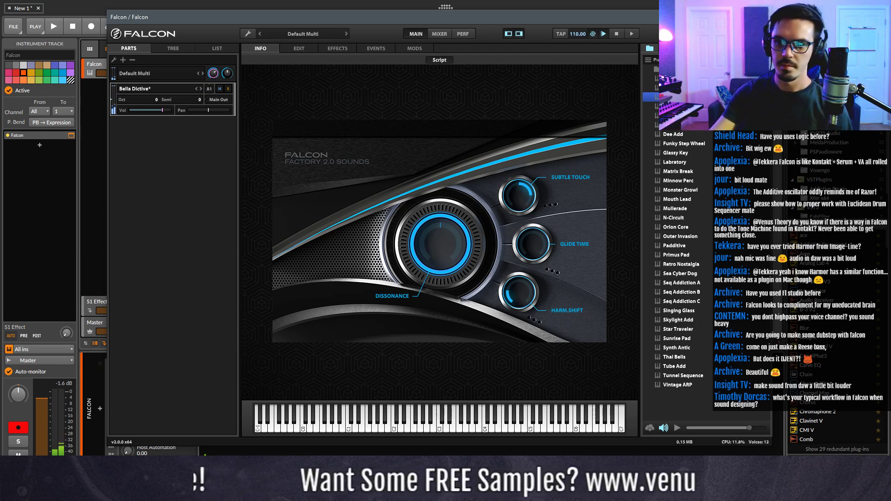
{"action": "double_click", "coordinate": [678, 106]}
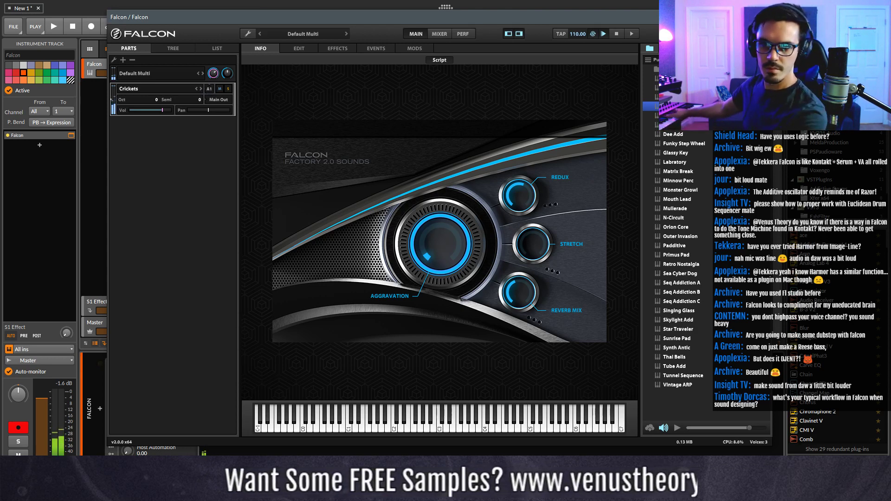
{"action": "double_click", "coordinate": [675, 115]}
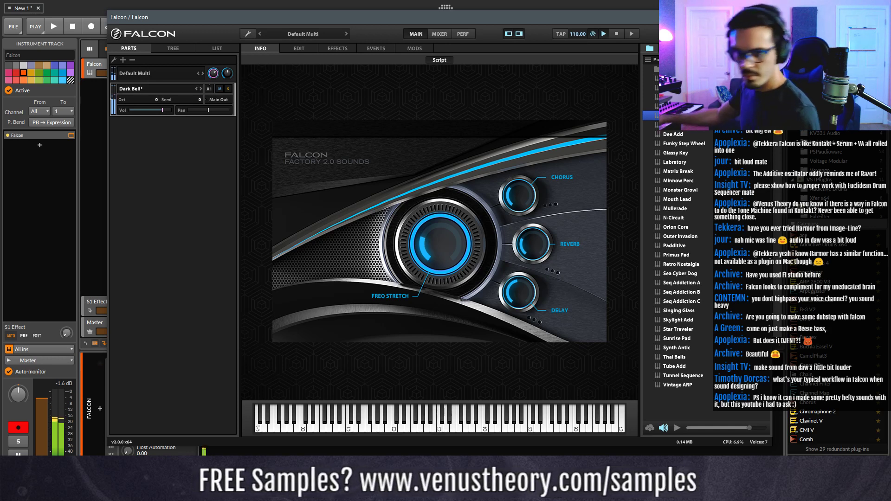
- Inspect the Additive oscillator settings behind the Dark Bell program and return to its macro page
{"action": "left_click", "coordinate": [310, 49]}
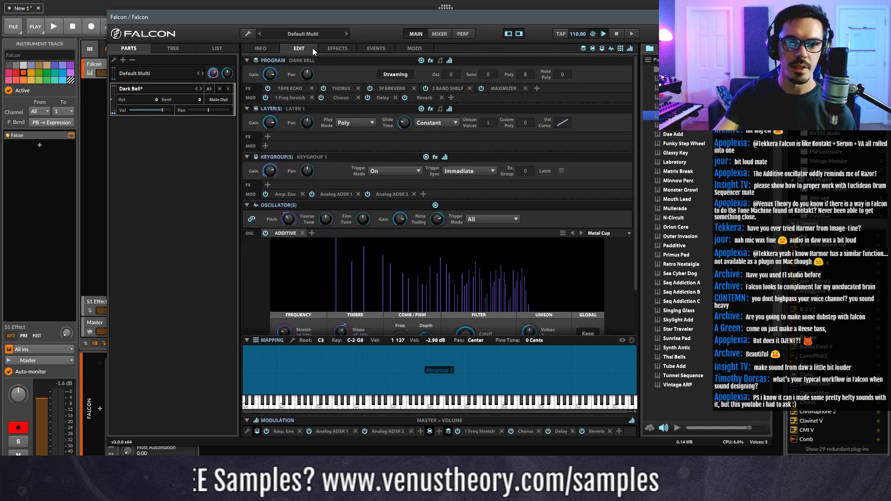
{"action": "scroll", "coordinate": [273, 263], "scroll_direction": "down", "scroll_amount": 2}
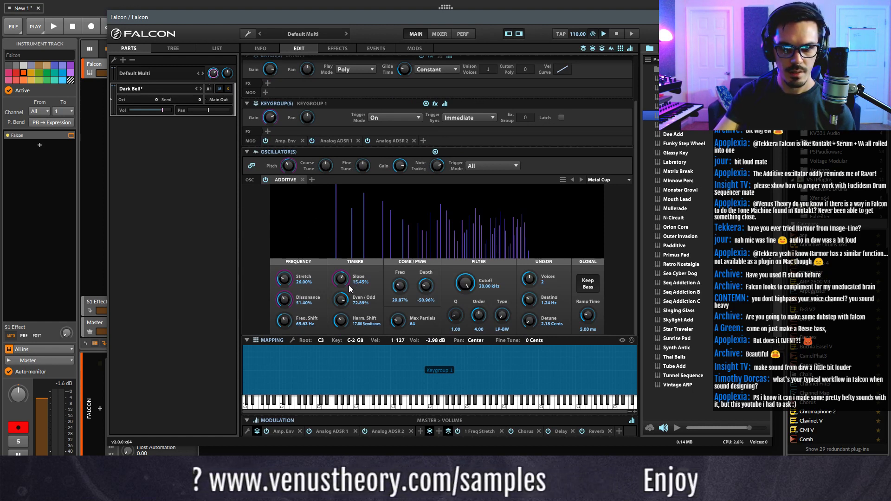
{"action": "left_click", "coordinate": [259, 49]}
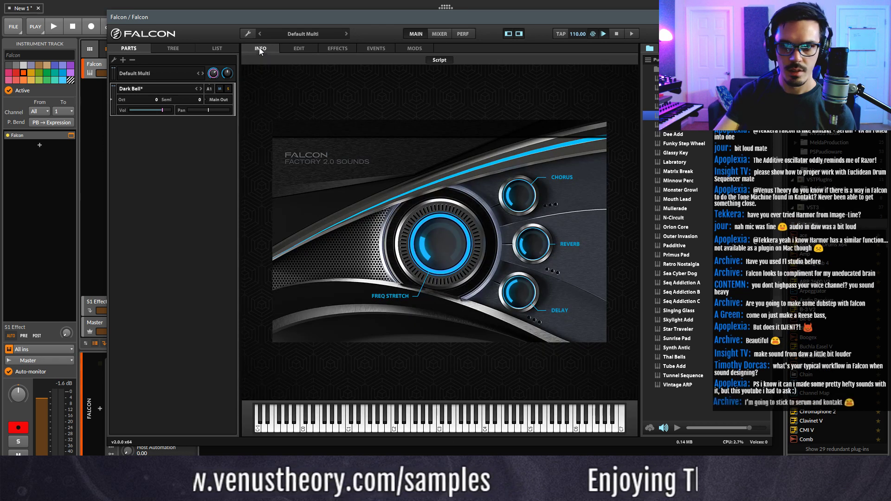
- Audition the Pure Additive programs Glassy Key, Labratory and Monster Growl
{"action": "double_click", "coordinate": [696, 154]}
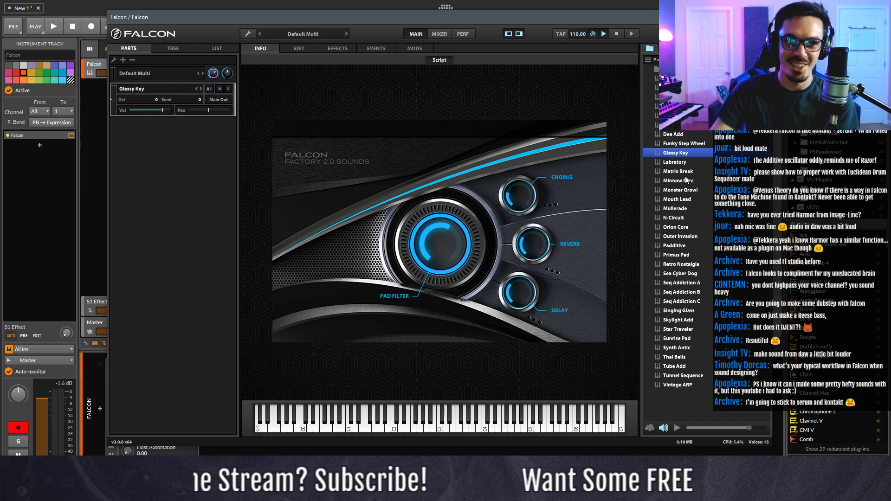
{"action": "double_click", "coordinate": [688, 163]}
{"action": "mouse_move", "coordinate": [530, 202]}
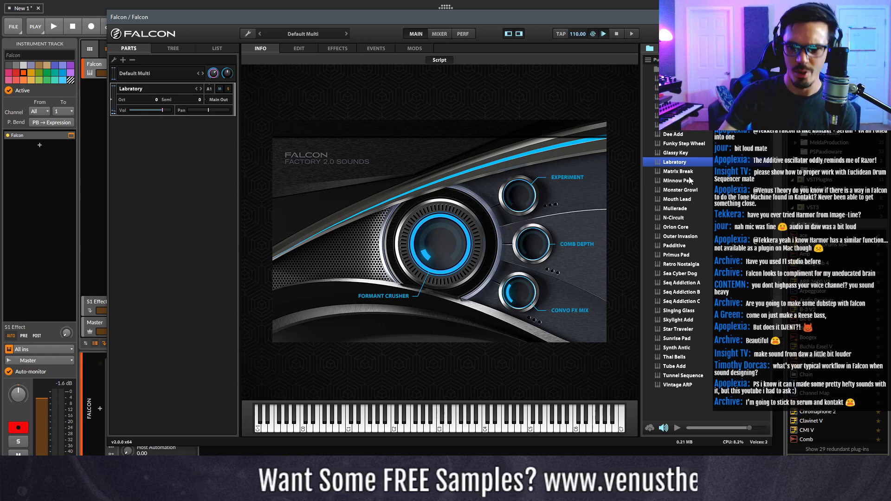
{"action": "left_click", "coordinate": [693, 191]}
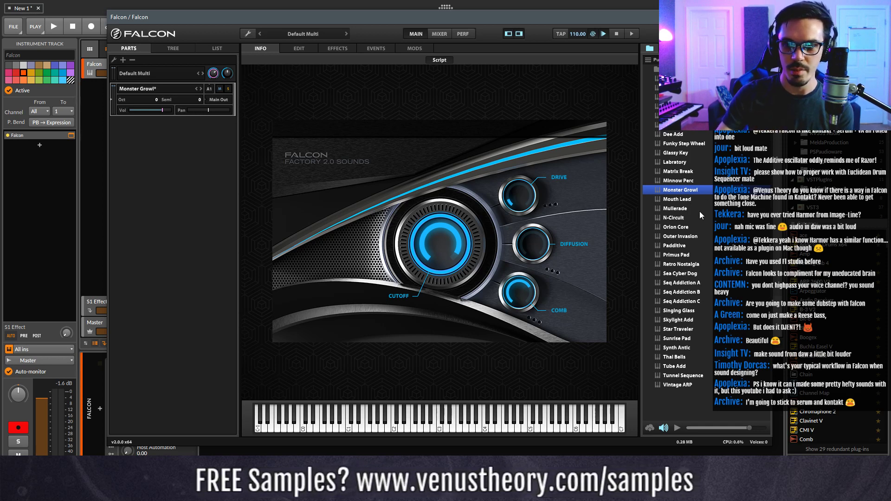
- Audition the Pure Additive programs Mullerade, N-Circuit and Seq Addiction A
{"action": "left_click", "coordinate": [691, 209]}
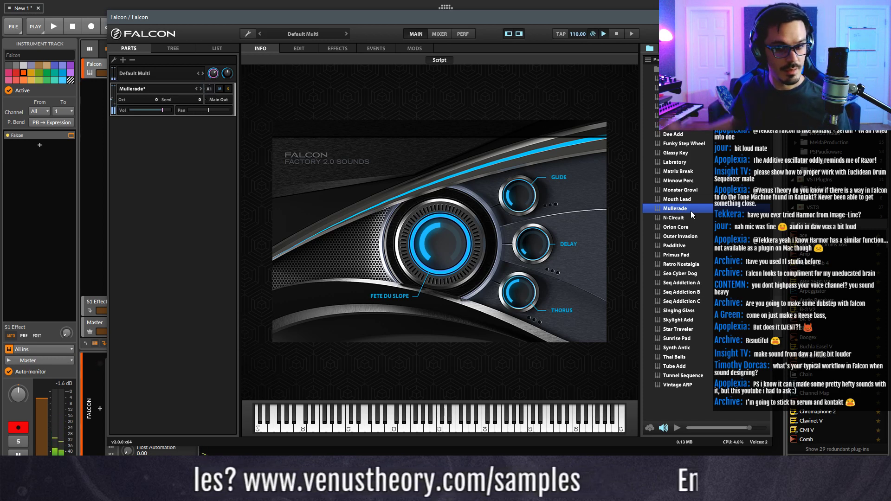
{"action": "left_click", "coordinate": [685, 218]}
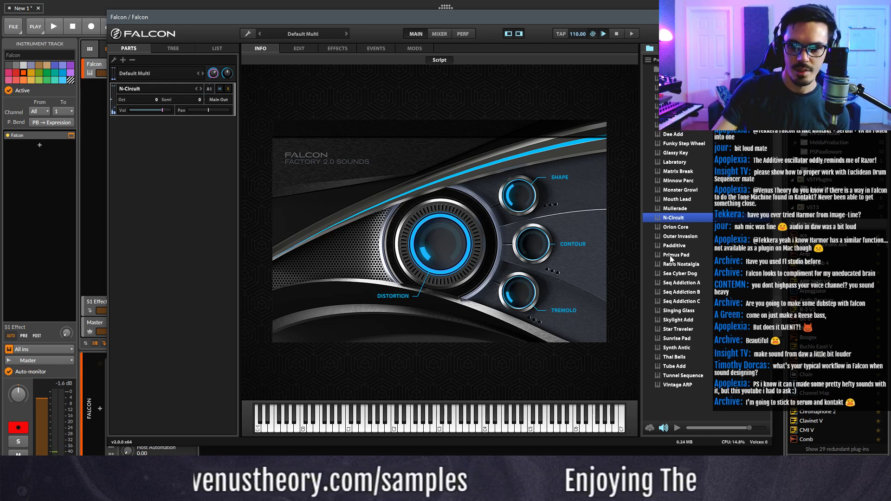
{"action": "left_click", "coordinate": [682, 283]}
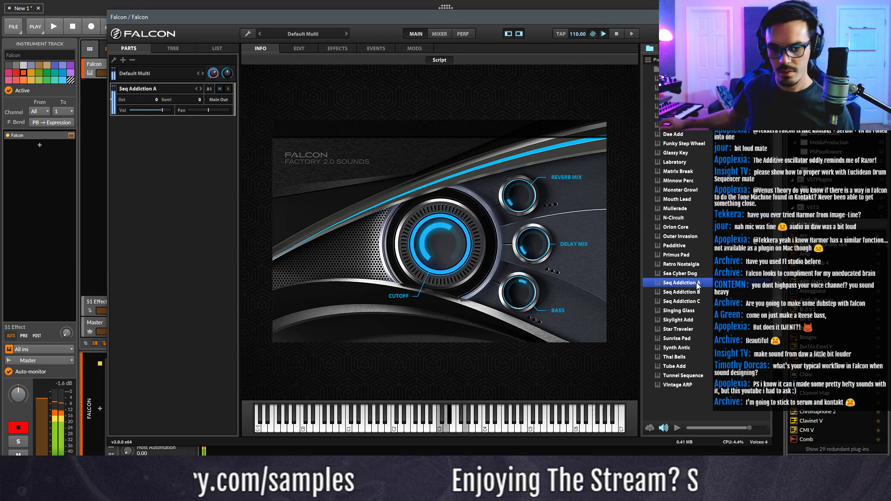
- Audition the Pure Additive programs Singing Glass, Sunrise Pad, Tunnel Sequence and Vintage ARP
{"action": "left_click", "coordinate": [685, 312]}
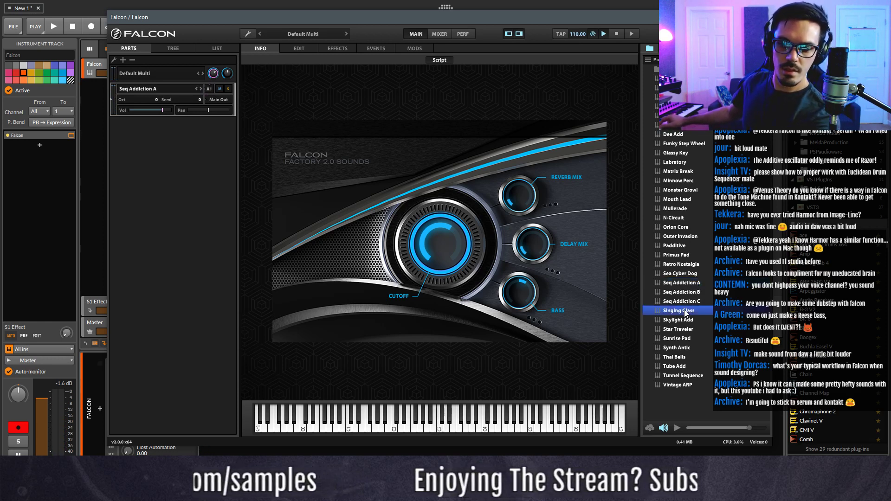
{"action": "left_click", "coordinate": [681, 338]}
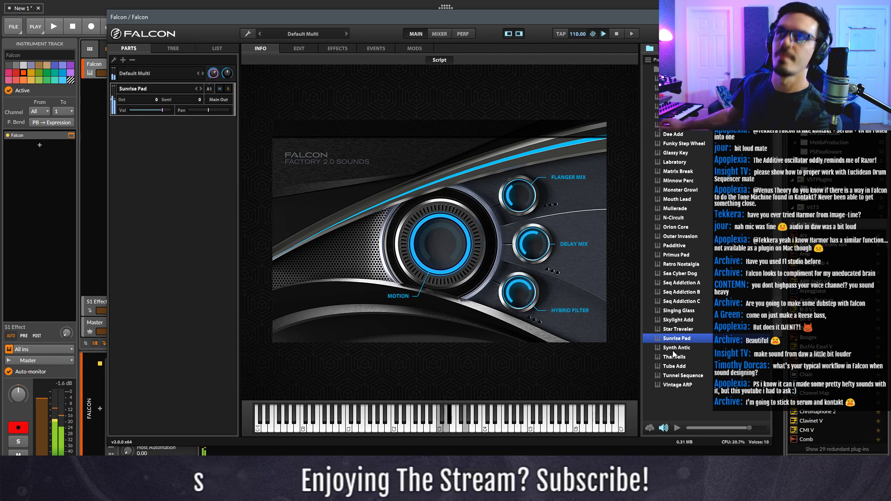
{"action": "left_click", "coordinate": [670, 375]}
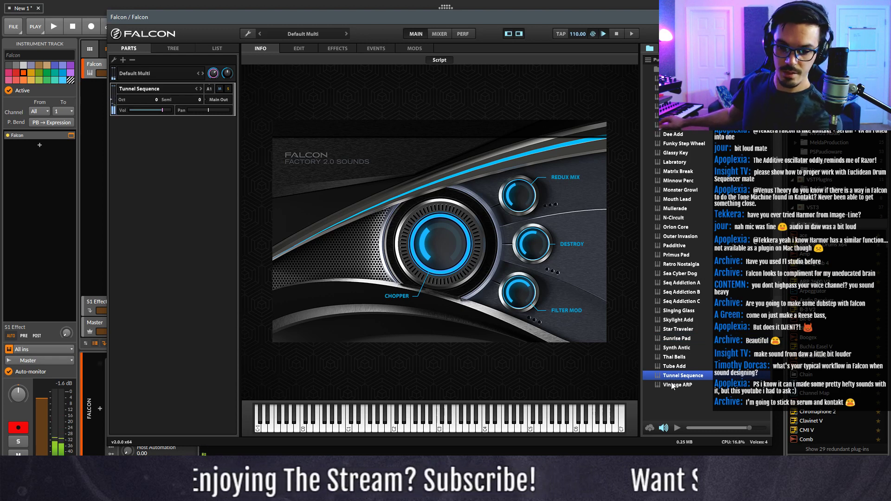
{"action": "left_click", "coordinate": [672, 384]}
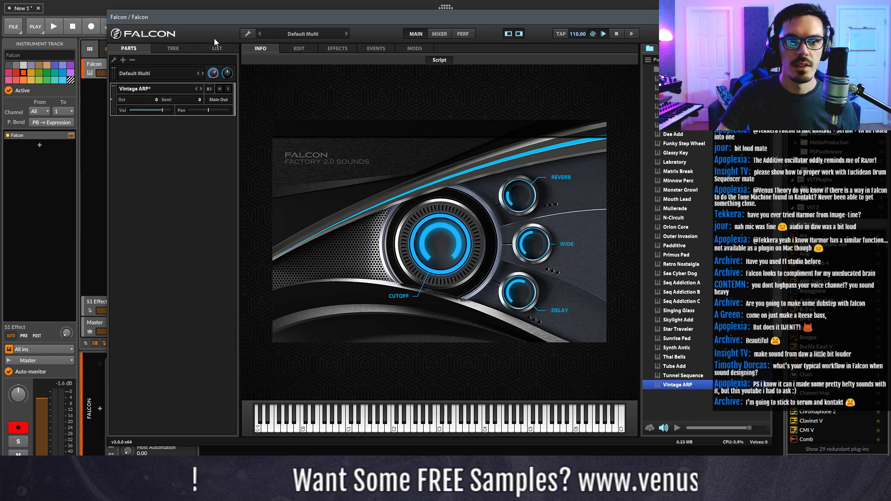
- Reset the multi and create a new program from an Analog synthesis oscillator with a sawtooth waveform
{"action": "left_click", "coordinate": [248, 33]}
{"action": "left_click", "coordinate": [274, 107]}
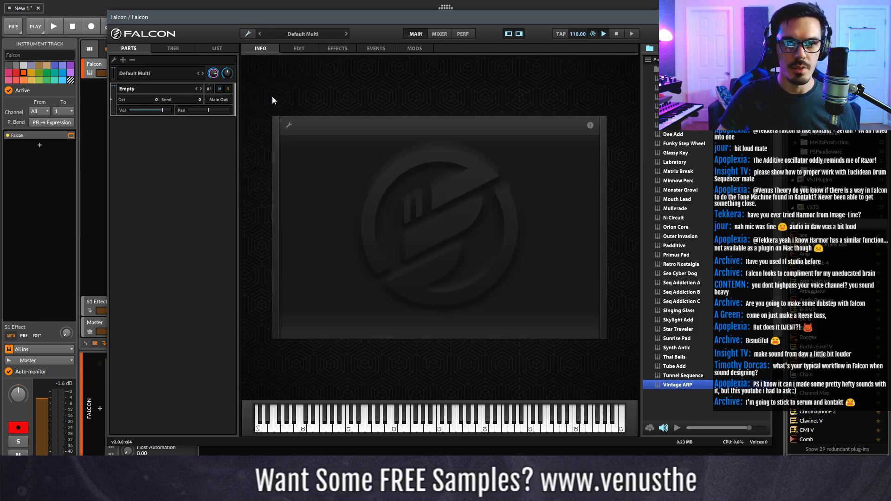
{"action": "left_click", "coordinate": [668, 48]}
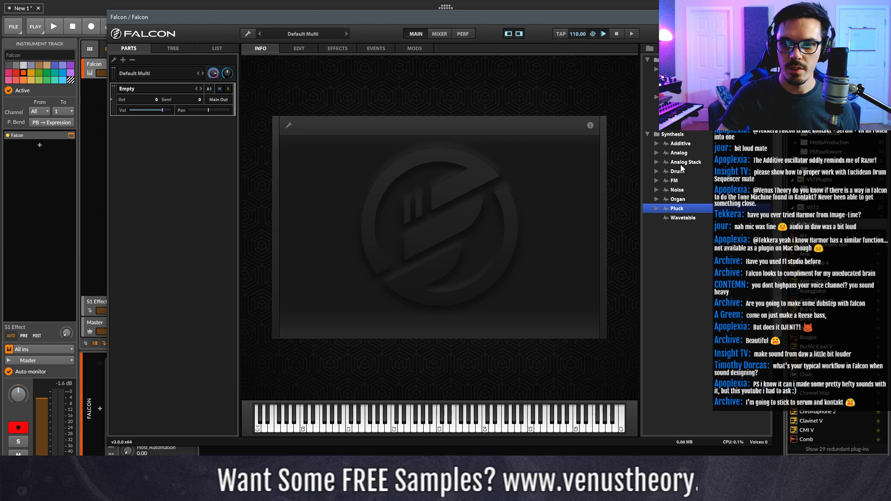
{"action": "left_click", "coordinate": [299, 49]}
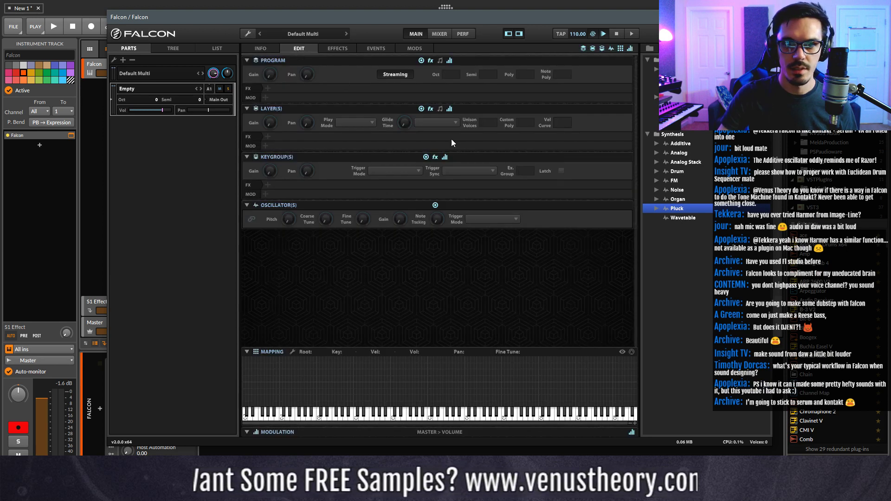
{"action": "left_click_drag", "start_coordinate": [680, 155], "coordinate": [439, 358]}
{"action": "mouse_move", "coordinate": [343, 267]}
{"action": "left_click", "coordinate": [304, 267]}
{"action": "left_click", "coordinate": [311, 291]}
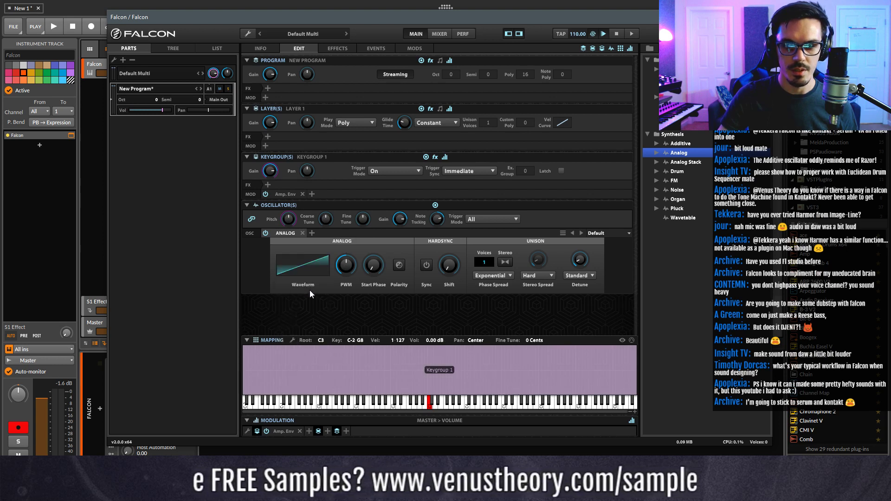
- Add the Euclidean Tonal Sequencer from the Sequencing event processors to the new program
{"action": "left_click", "coordinate": [372, 50]}
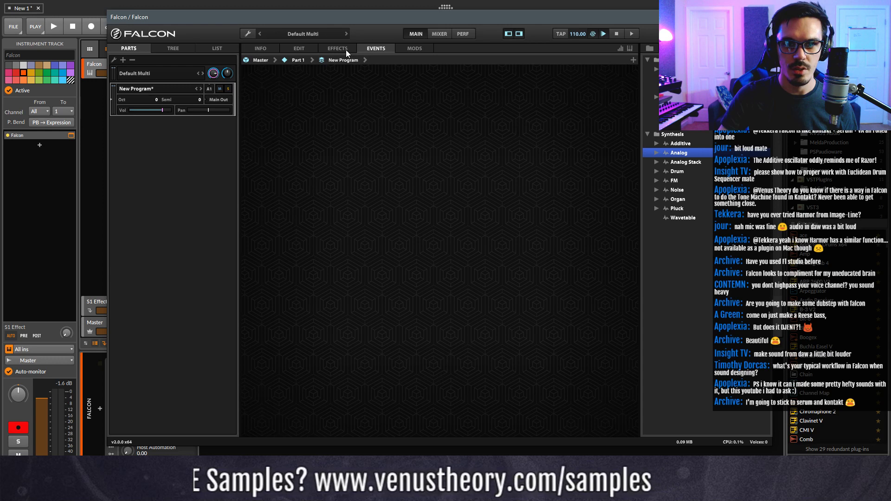
{"action": "left_click", "coordinate": [731, 48]}
{"action": "left_click", "coordinate": [715, 48]}
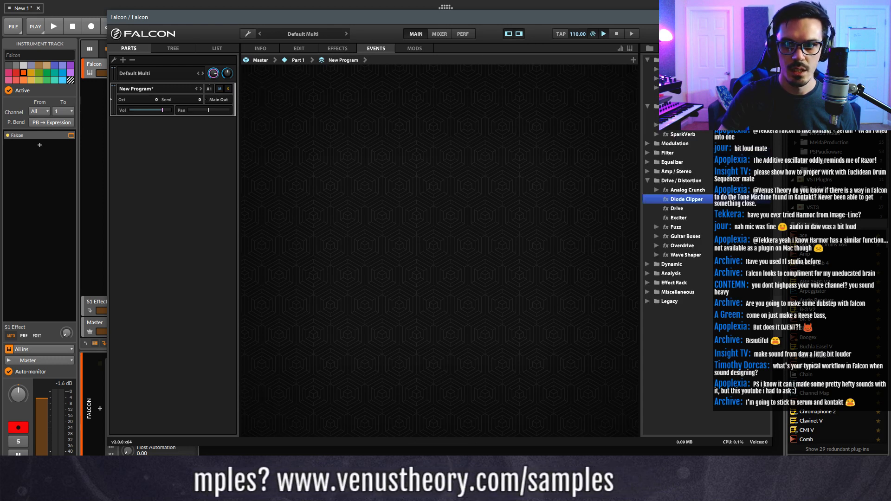
{"action": "left_click", "coordinate": [739, 49]}
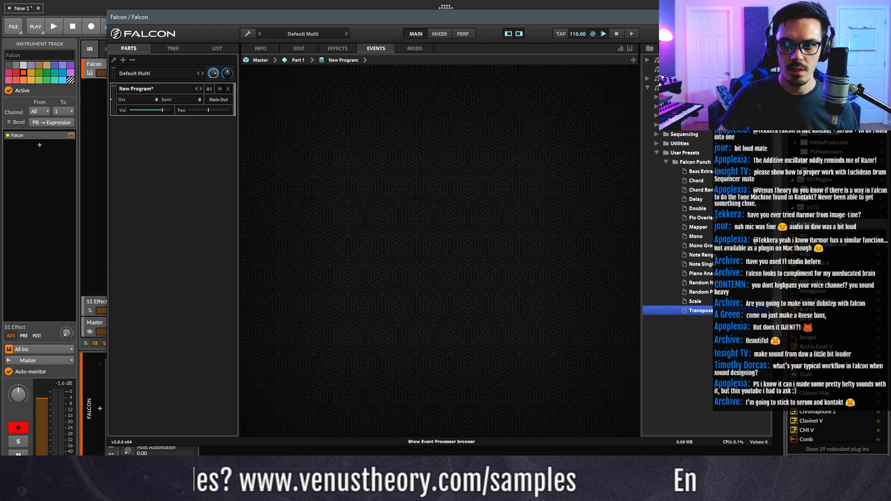
{"action": "left_click", "coordinate": [666, 161]}
{"action": "left_click", "coordinate": [657, 153]}
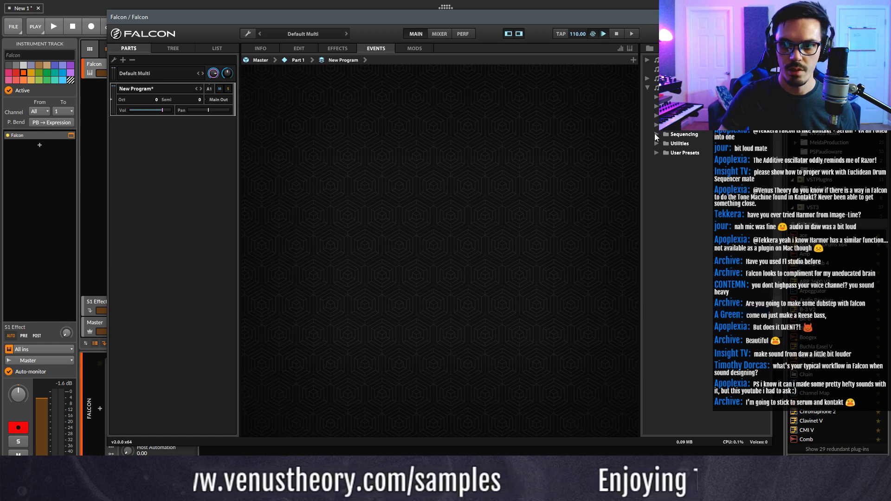
{"action": "left_click", "coordinate": [655, 134]}
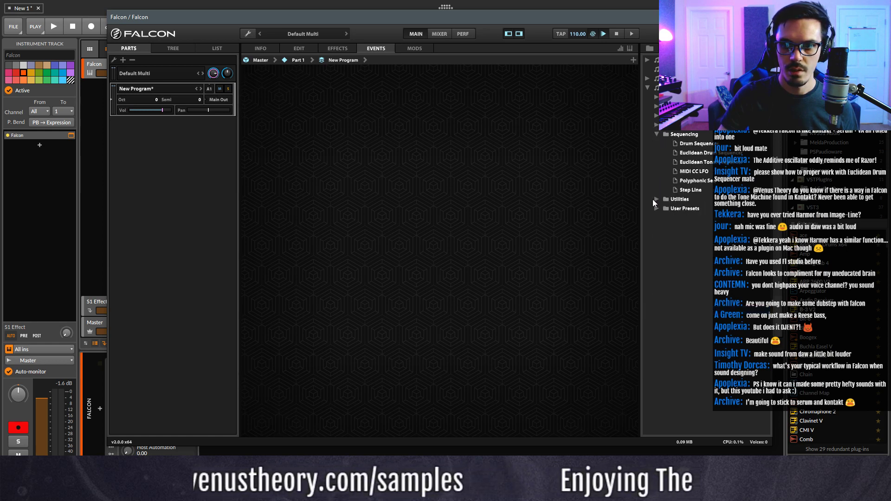
{"action": "left_click_drag", "start_coordinate": [698, 162], "coordinate": [380, 116]}
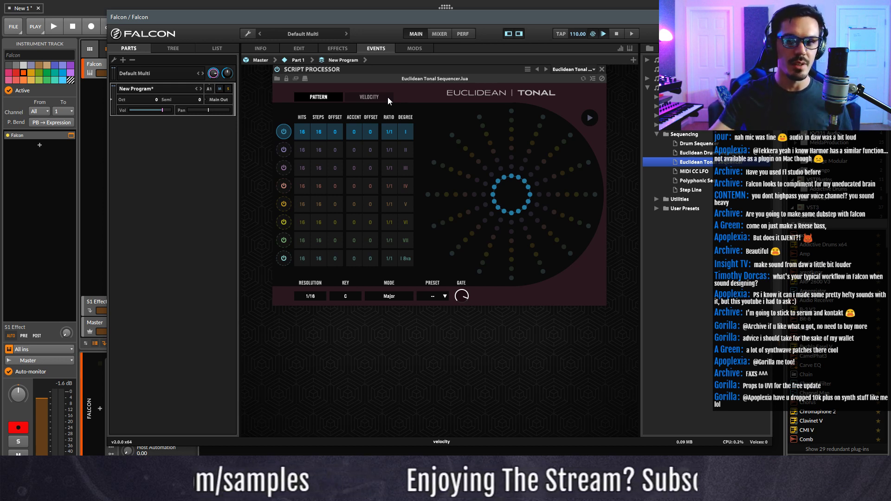
- Set the sequencer's first lane to 11 hits, shift its hit offset and give it 2 accents
{"action": "left_click_drag", "start_coordinate": [333, 136], "coordinate": [303, 173]}
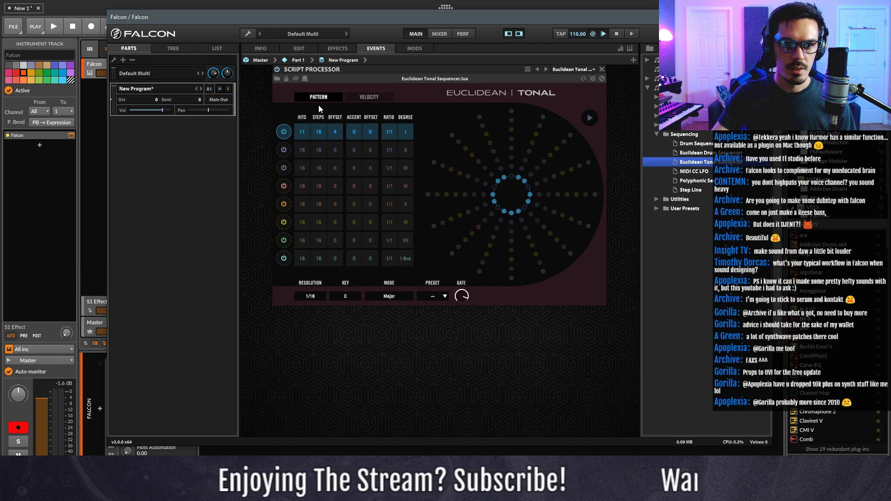
{"action": "left_click_drag", "start_coordinate": [334, 132], "coordinate": [354, 109]}
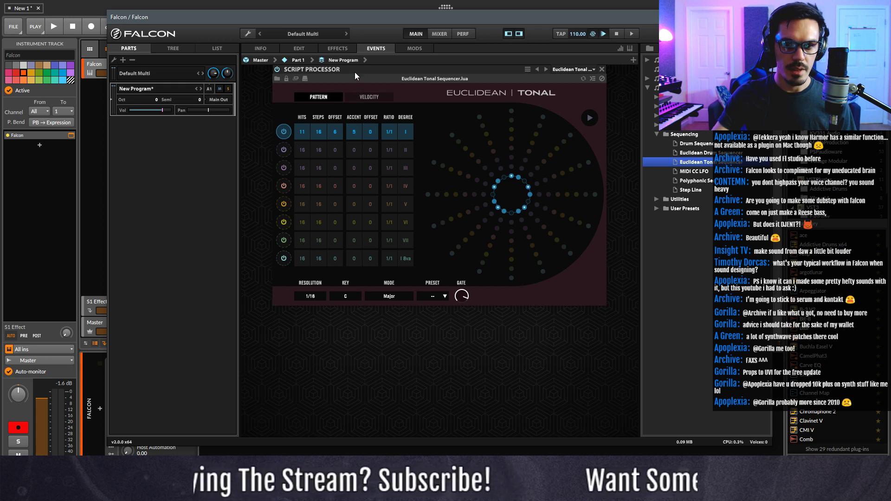
{"action": "left_click_drag", "start_coordinate": [356, 63], "coordinate": [355, 135]}
- Try a 1/2 ratio on the first lane, restore it to 1/1 and review the scale degree choices, keeping I
{"action": "left_click", "coordinate": [388, 134]}
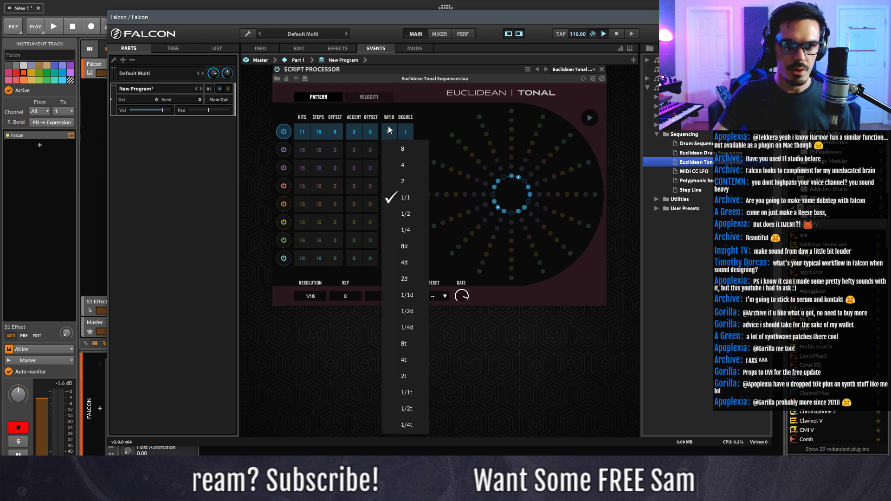
{"action": "left_click", "coordinate": [403, 213]}
{"action": "left_click", "coordinate": [391, 132]}
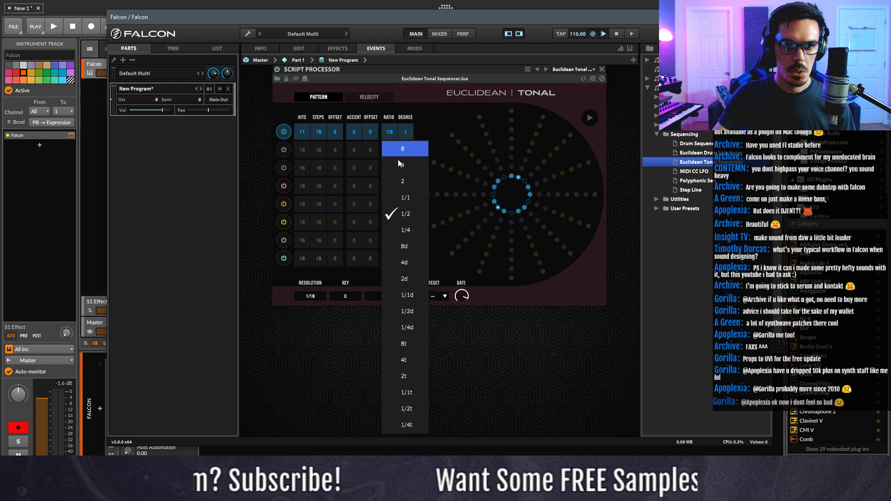
{"action": "left_click", "coordinate": [405, 197]}
{"action": "left_click", "coordinate": [405, 131]}
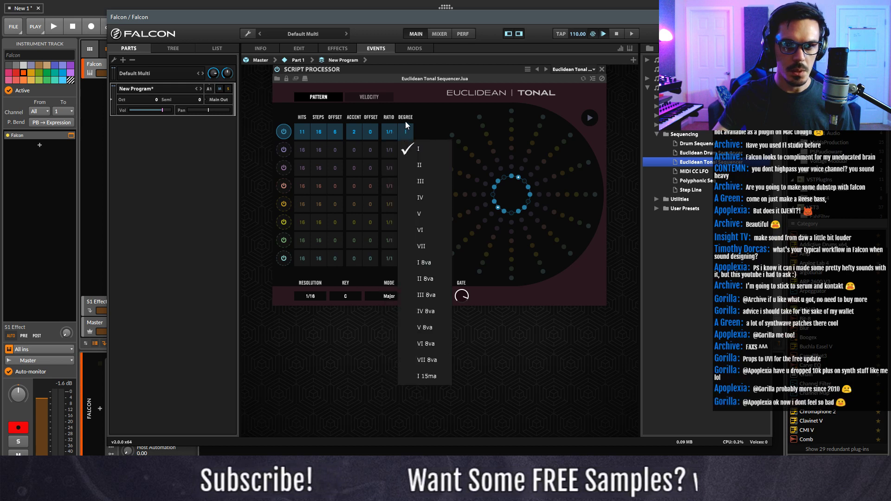
{"action": "left_click", "coordinate": [408, 150]}
- Enable the sequencer's second lane, set it to 8 hits and disable the lane again
{"action": "left_click", "coordinate": [288, 146]}
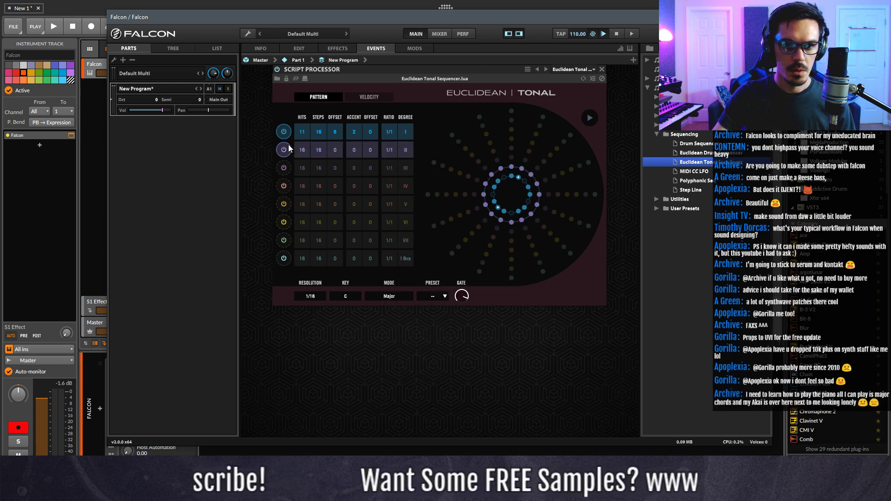
{"action": "left_click_drag", "start_coordinate": [301, 151], "coordinate": [313, 209]}
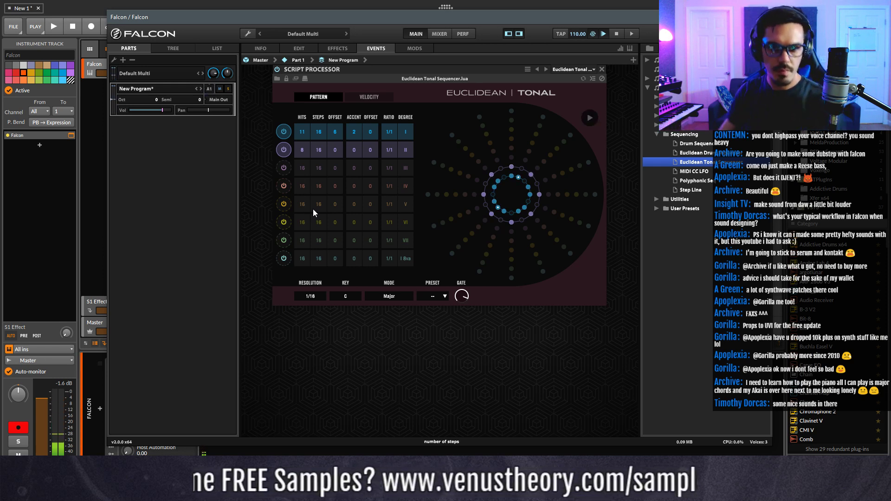
{"action": "left_click", "coordinate": [285, 150]}
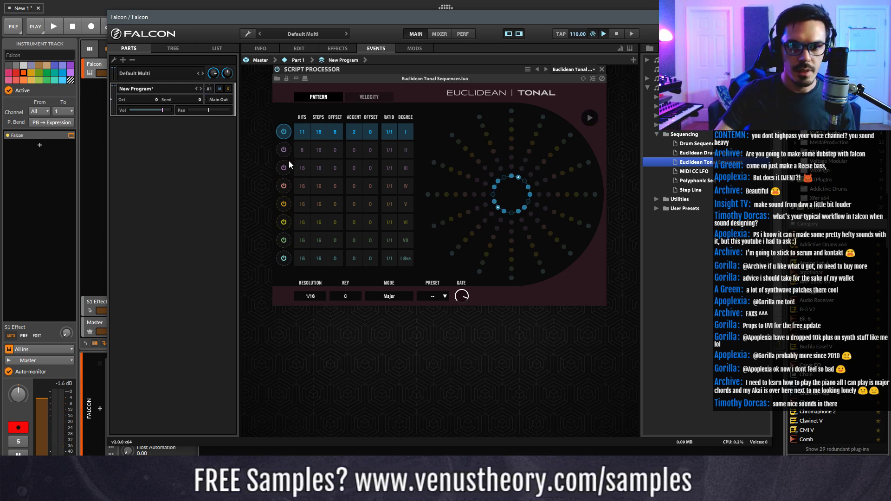
- Enable lane IV with 6 hits over 10 steps and lane V with 4 over 13, and set lane I to 3 hits over 4 steps
{"action": "left_click", "coordinate": [284, 186]}
{"action": "left_click", "coordinate": [284, 204]}
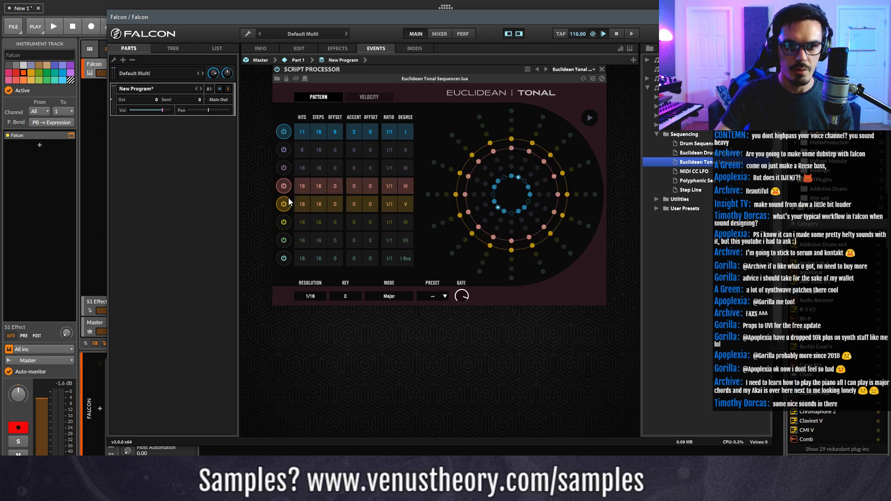
{"action": "left_click_drag", "start_coordinate": [305, 187], "coordinate": [308, 243]}
{"action": "left_click_drag", "start_coordinate": [306, 205], "coordinate": [317, 289]}
{"action": "left_click_drag", "start_coordinate": [321, 205], "coordinate": [321, 224]}
{"action": "left_click_drag", "start_coordinate": [319, 193], "coordinate": [320, 239]}
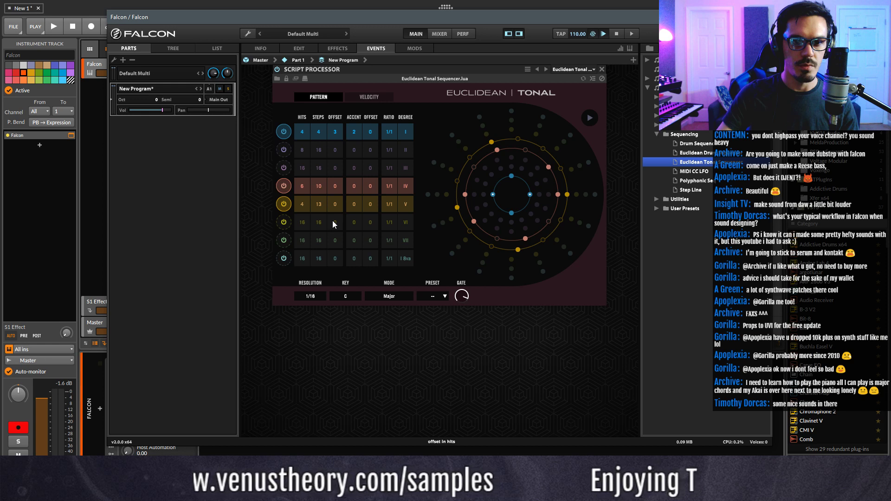
{"action": "left_click_drag", "start_coordinate": [302, 149], "coordinate": [369, 212]}
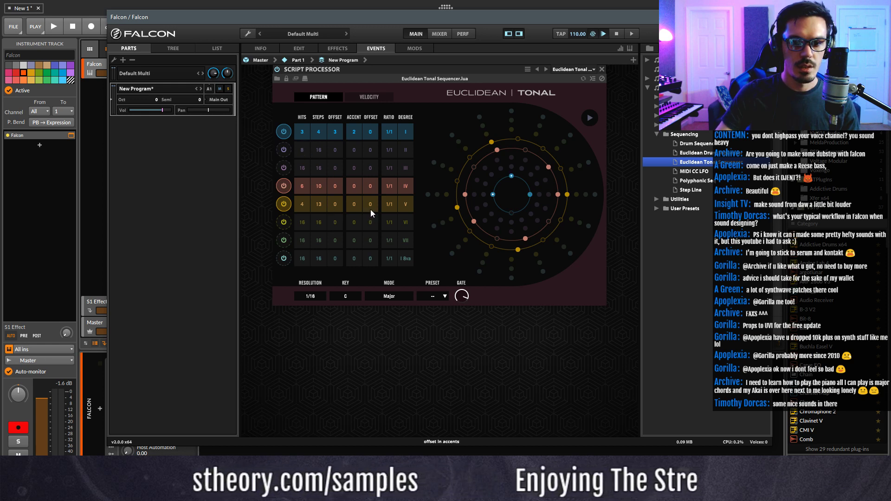
- Set the sequencer's mode to Minor and its resolution to 1/8, looking over the pattern presets in between
{"action": "left_click", "coordinate": [379, 297]}
{"action": "left_click", "coordinate": [386, 314]}
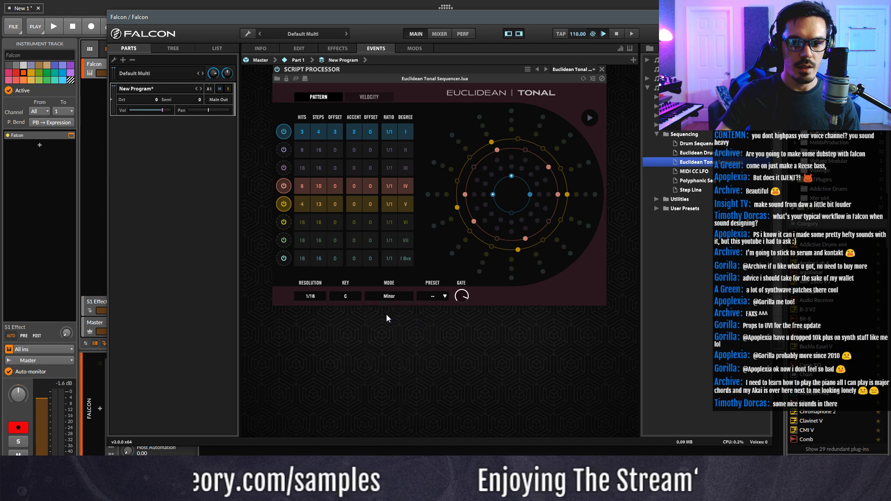
{"action": "left_click", "coordinate": [426, 297]}
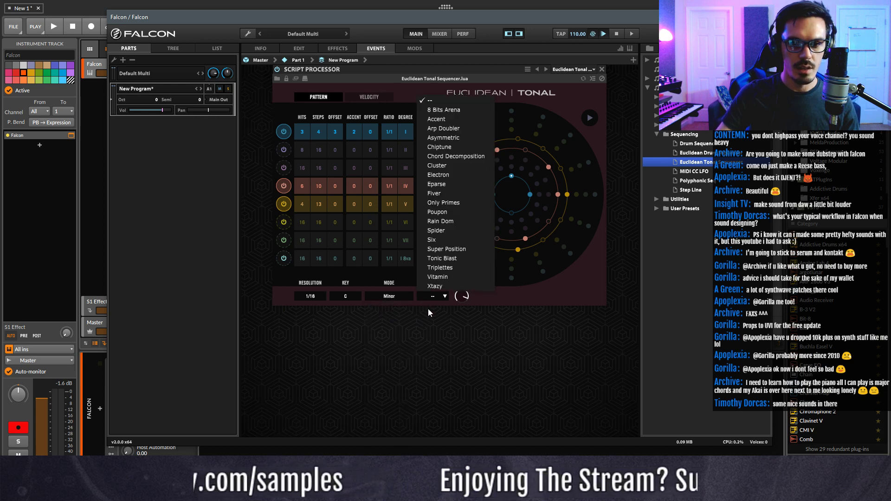
{"action": "left_click", "coordinate": [428, 306]}
{"action": "left_click", "coordinate": [318, 294]}
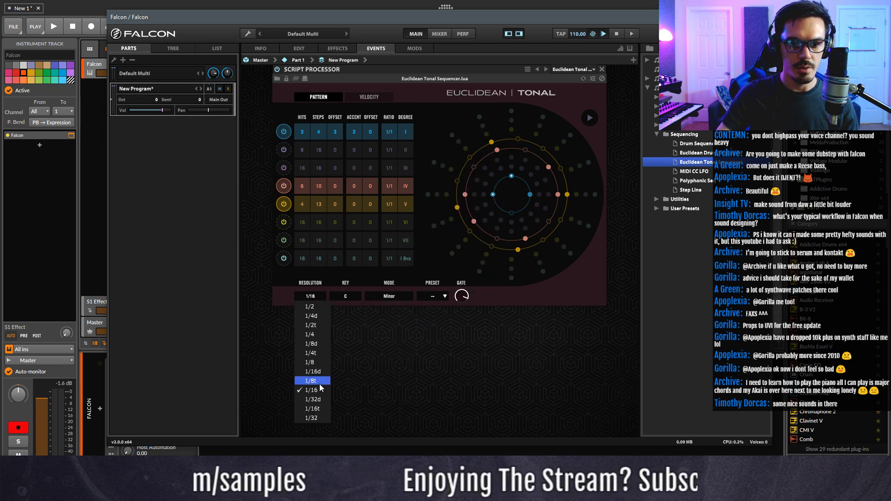
{"action": "left_click", "coordinate": [314, 363]}
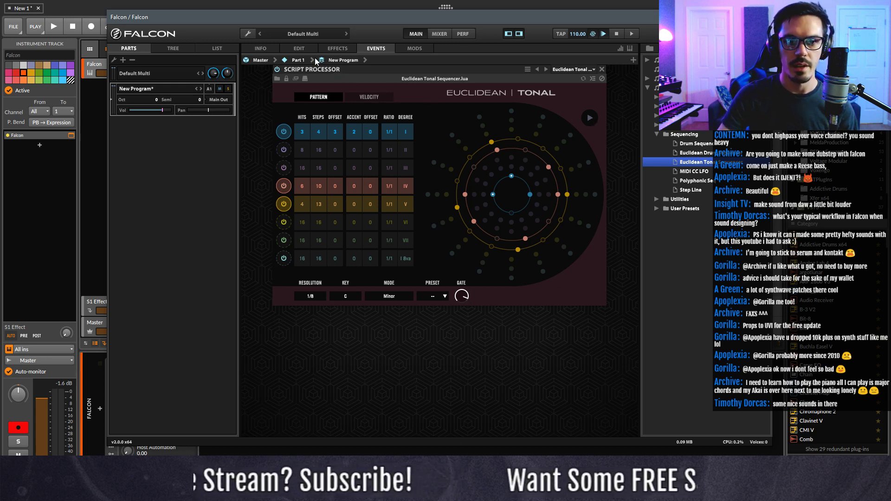
- Shape the keygroup's amp envelope into a pluck with 117 ms decay, 0% sustain and 939 ms release
{"action": "left_click", "coordinate": [305, 48]}
{"action": "left_click", "coordinate": [286, 194]}
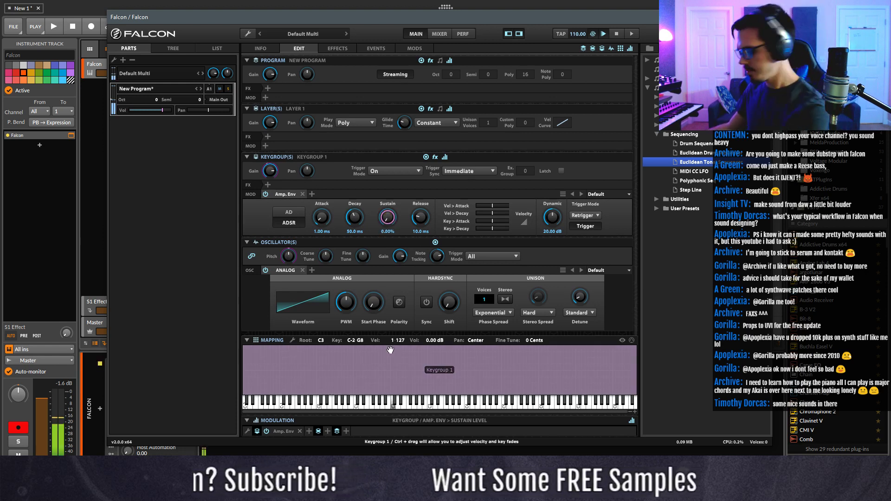
{"action": "left_click_drag", "start_coordinate": [355, 217], "coordinate": [355, 231]}
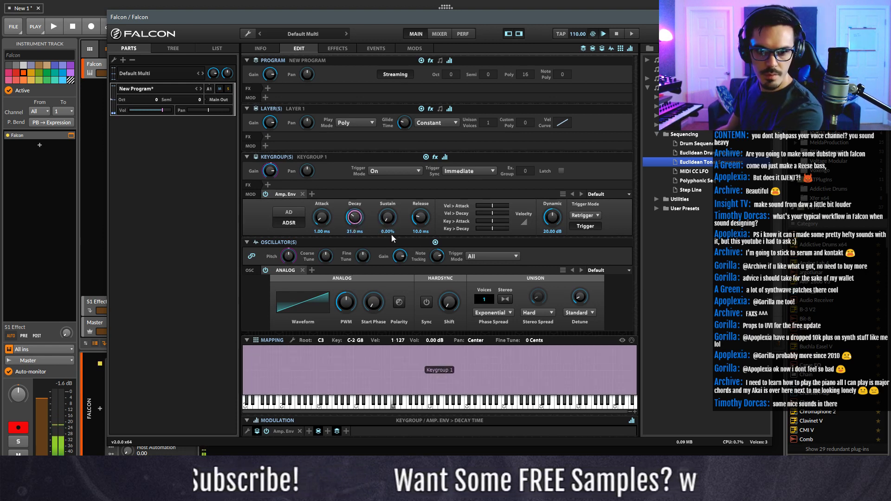
{"action": "mouse_move", "coordinate": [420, 217]}
{"action": "left_mouse_down"}
{"action": "mouse_move", "coordinate": [422, 194]}
{"action": "mouse_move", "coordinate": [424, 214]}
{"action": "left_mouse_up"}
{"action": "mouse_move", "coordinate": [355, 215]}
{"action": "left_mouse_down"}
{"action": "mouse_move", "coordinate": [357, 189]}
{"action": "mouse_move", "coordinate": [355, 225]}
{"action": "left_mouse_up"}
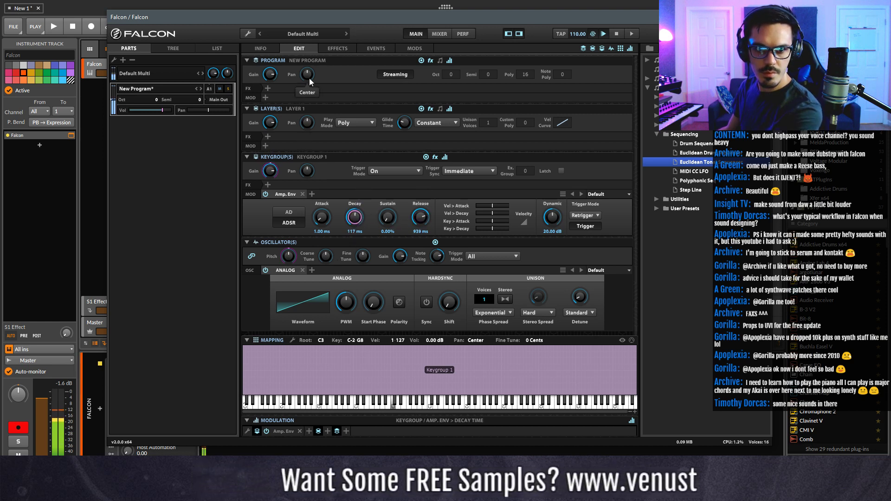
- Open the program's effects page and list the available filter effects
{"action": "left_click", "coordinate": [331, 49]}
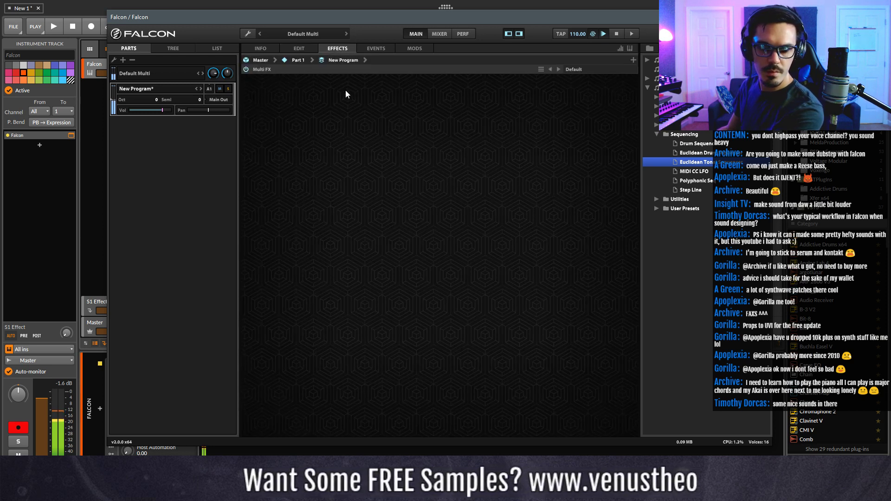
{"action": "left_click", "coordinate": [693, 49]}
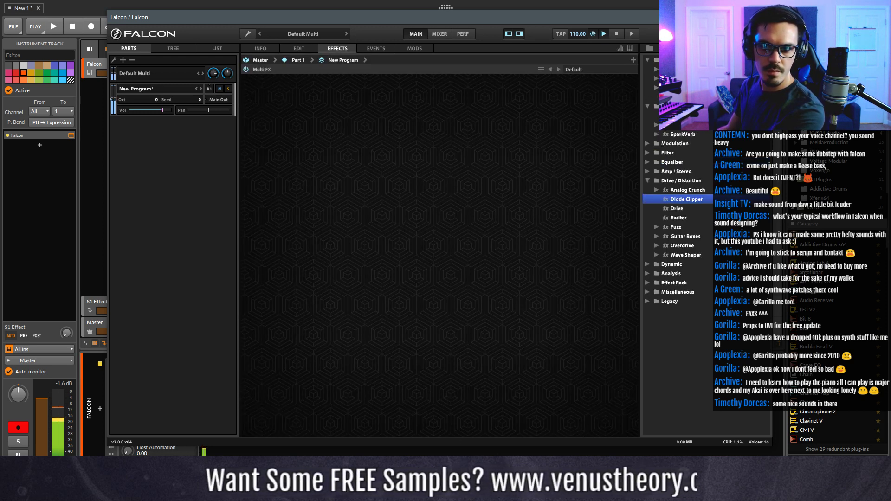
{"action": "left_click", "coordinate": [681, 155]}
{"action": "double_click", "coordinate": [681, 157]}
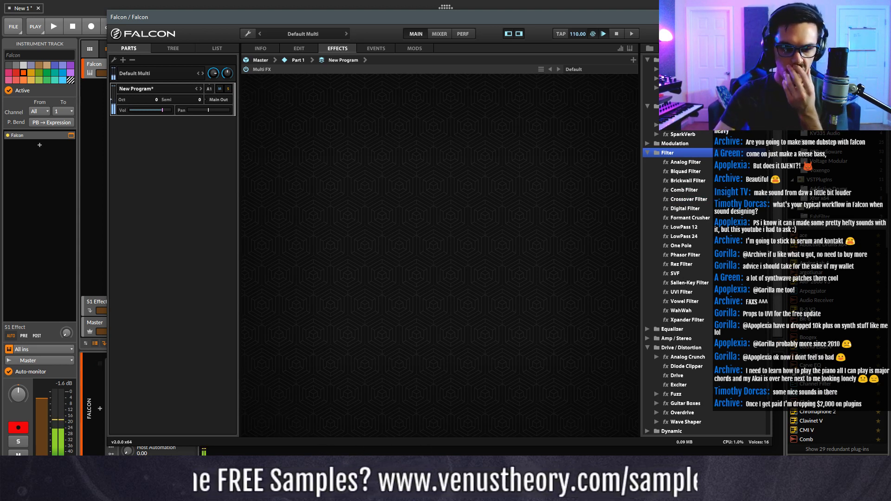
- Switch to the Falcon 2 web page in the browser and check the What's New text on new and enhanced effects
{"action": "key", "text": "alt+Tab"}
{"action": "scroll", "coordinate": [380, 198], "scroll_direction": "down", "scroll_amount": 1}
{"action": "scroll", "coordinate": [425, 183], "scroll_direction": "down", "scroll_amount": 14}
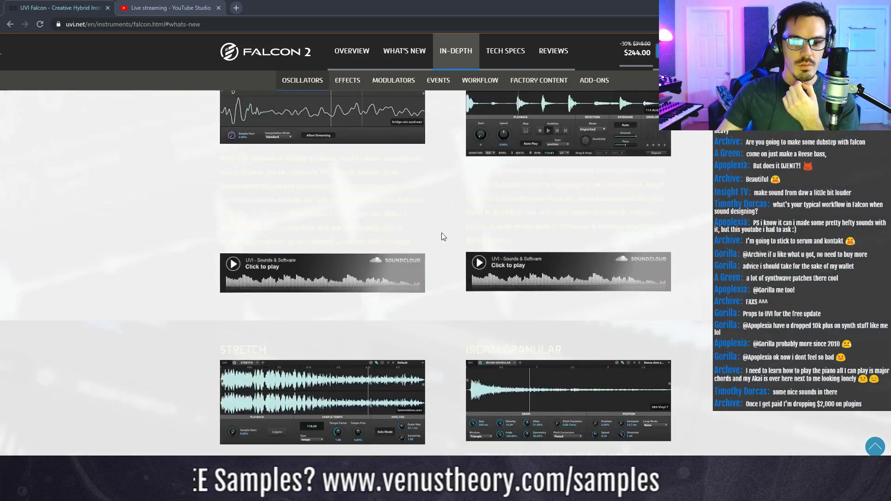
{"action": "middle_click", "coordinate": [443, 236]}
{"action": "scroll", "coordinate": [414, 172], "scroll_direction": "up", "scroll_amount": 20}
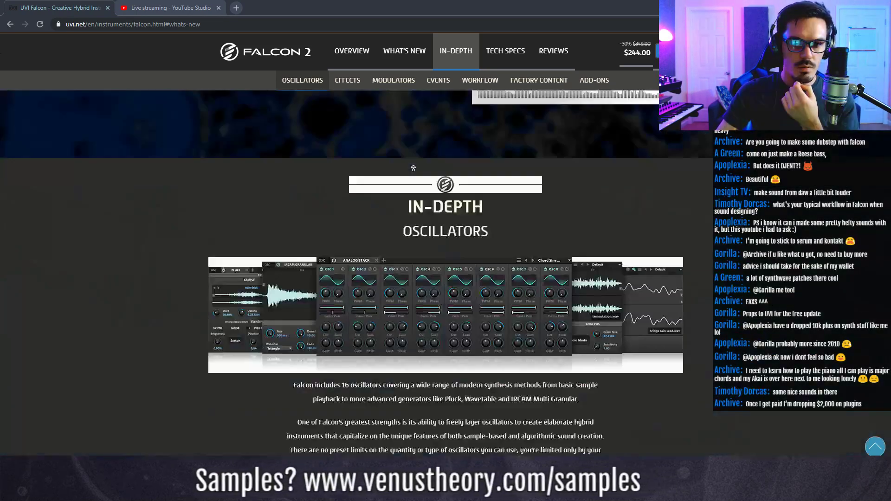
{"action": "scroll", "coordinate": [464, 227], "scroll_direction": "down", "scroll_amount": 3}
{"action": "scroll", "coordinate": [465, 231], "scroll_direction": "down", "scroll_amount": 4}
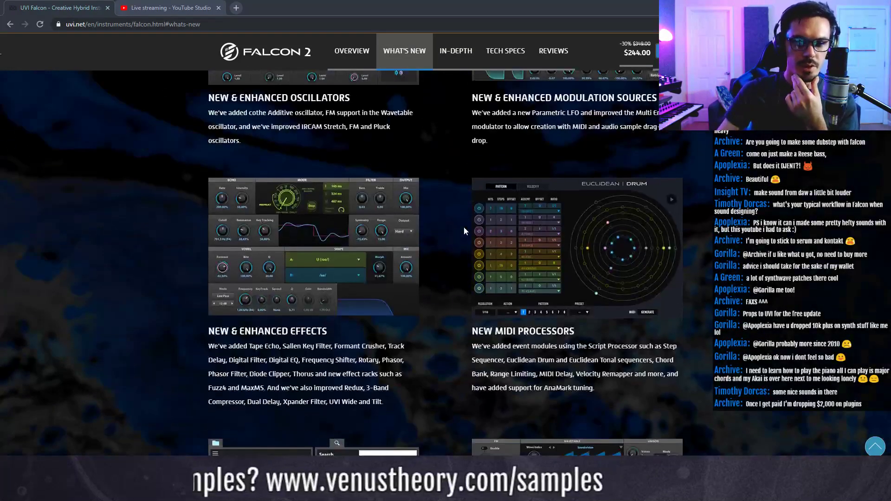
{"action": "left_click_drag", "start_coordinate": [284, 254], "coordinate": [302, 254]}
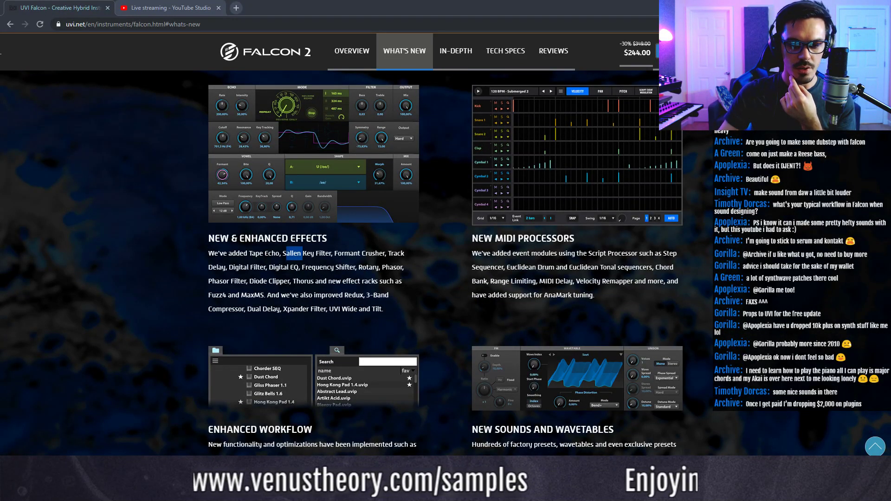
- Switch back to Falcon, add a Sallen-Key Filter to the program's effects and set its cutoff to about 157 Hz
{"action": "key", "text": "alt+Tab"}
{"action": "left_click_drag", "start_coordinate": [690, 283], "coordinate": [422, 195]}
{"action": "left_click_drag", "start_coordinate": [285, 109], "coordinate": [295, 140]}
- Modulate the program filter's cutoff with a new program-level Analog ADSR
{"action": "right_click", "coordinate": [294, 109]}
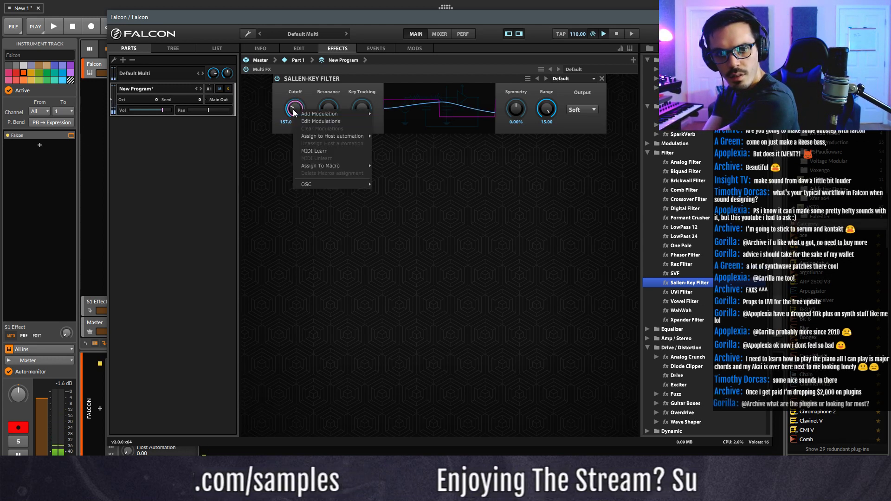
{"action": "mouse_move", "coordinate": [315, 116]}
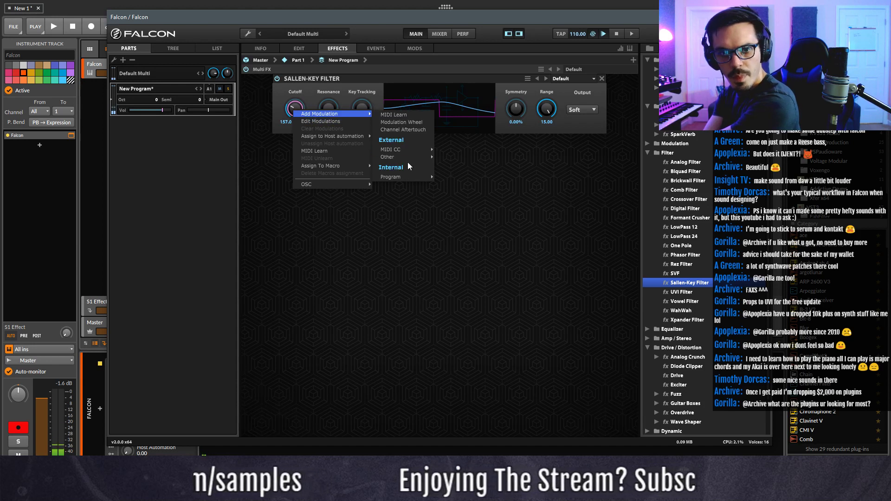
{"action": "mouse_move", "coordinate": [408, 176]}
{"action": "left_click", "coordinate": [474, 186]}
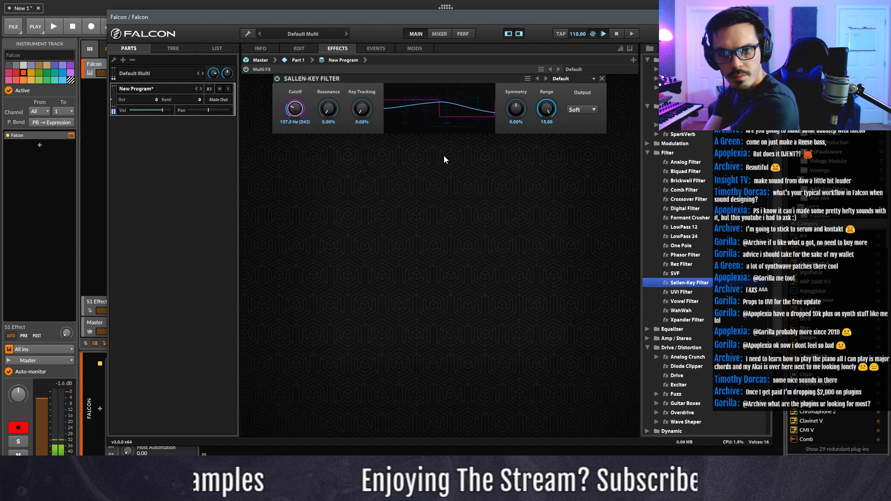
- Set the program's Analog ADSR to 7.92 ms attack, 87.1 ms decay and 47.60% sustain
{"action": "left_click", "coordinate": [176, 49]}
{"action": "left_click", "coordinate": [160, 283]}
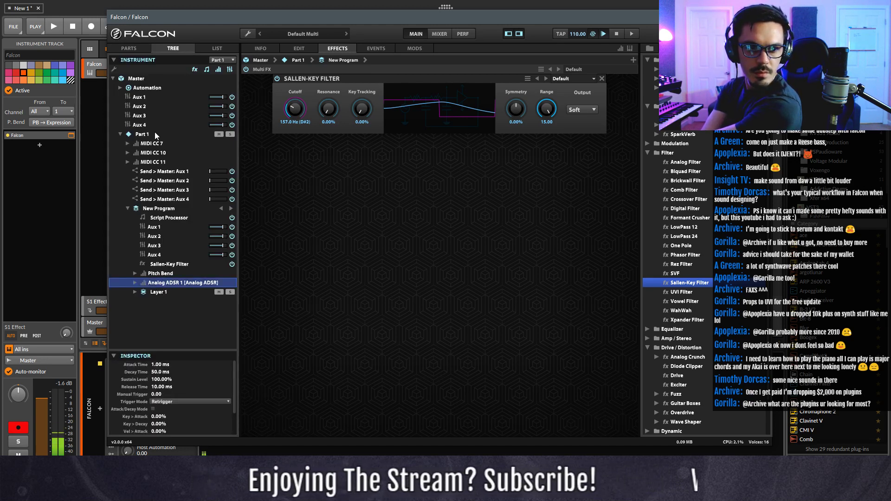
{"action": "left_click", "coordinate": [162, 282]}
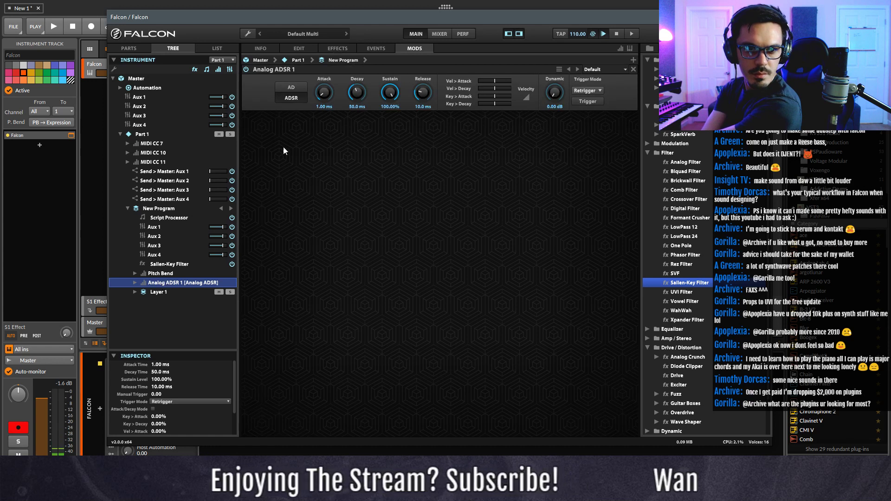
{"action": "left_click_drag", "start_coordinate": [358, 95], "coordinate": [391, 149]}
{"action": "left_click_drag", "start_coordinate": [324, 94], "coordinate": [321, 80]}
- Set the program filter's cutoff to 190.5 Hz and the envelope's cutoff modulation ratio to 0.28
{"action": "left_click", "coordinate": [334, 49]}
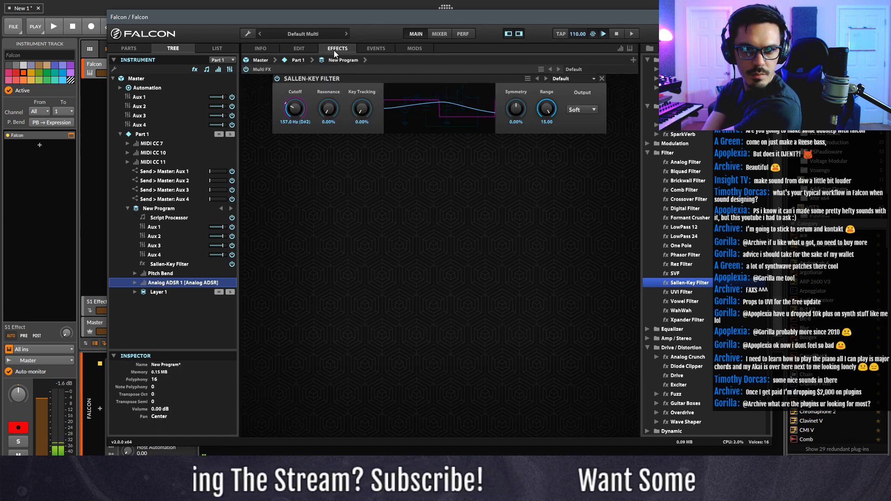
{"action": "scroll", "coordinate": [298, 103], "scroll_direction": "down", "scroll_amount": 2}
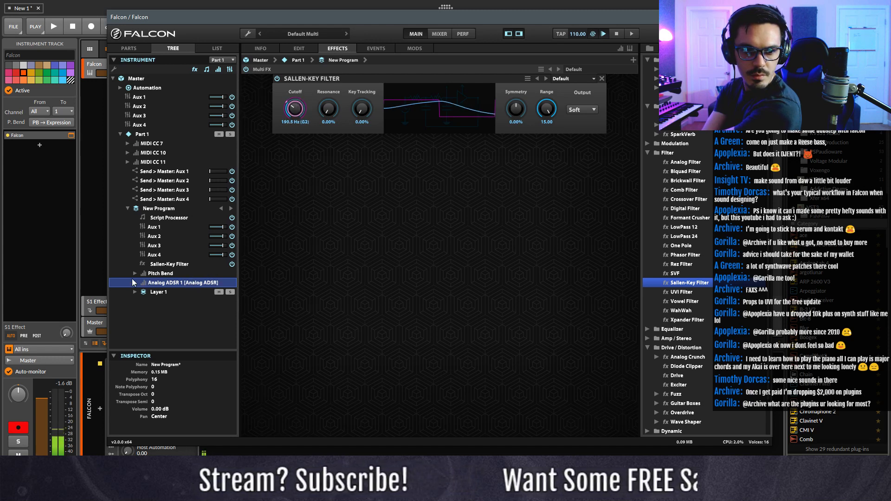
{"action": "left_click", "coordinate": [162, 265]}
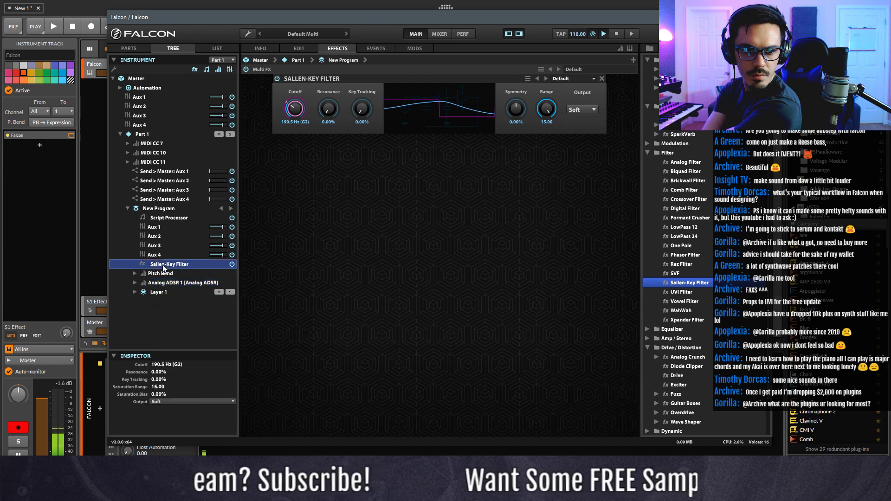
{"action": "left_click", "coordinate": [163, 284]}
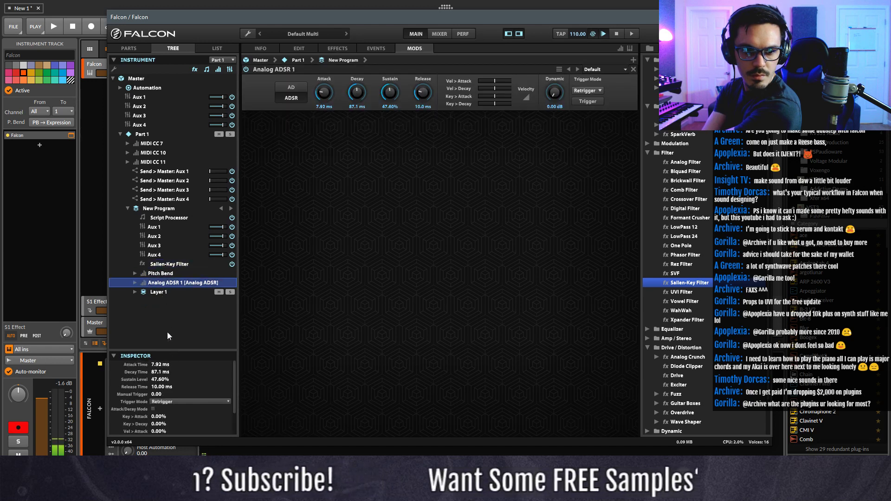
{"action": "scroll", "coordinate": [185, 386], "scroll_direction": "down", "scroll_amount": 2}
{"action": "left_click", "coordinate": [135, 282]}
{"action": "left_click", "coordinate": [158, 291]}
{"action": "left_click_drag", "start_coordinate": [156, 379], "coordinate": [164, 416]}
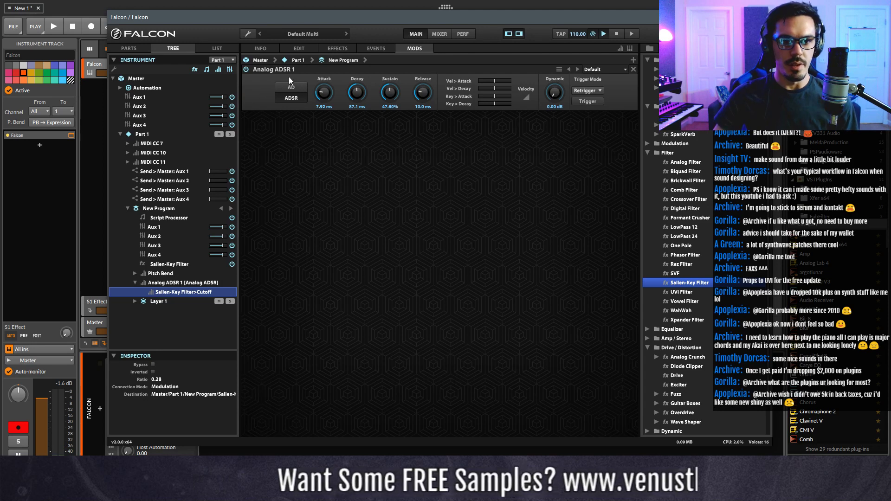
- Remove the Sallen-Key Filter and the Analog ADSR from the program level
{"action": "left_click", "coordinate": [340, 46]}
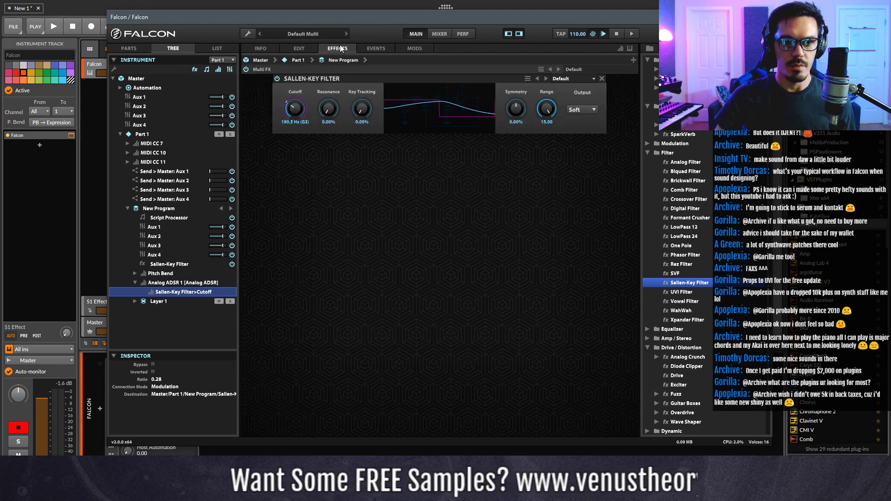
{"action": "left_click", "coordinate": [603, 78]}
{"action": "left_click", "coordinate": [309, 47]}
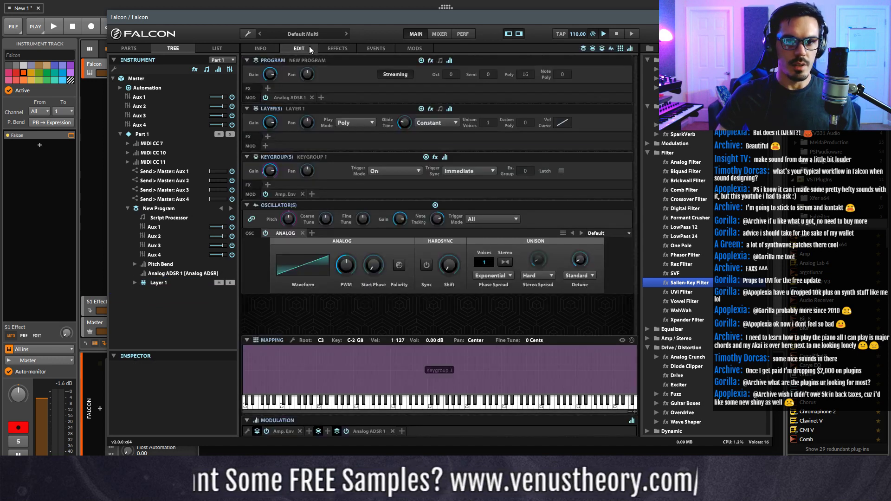
{"action": "left_click", "coordinate": [312, 97]}
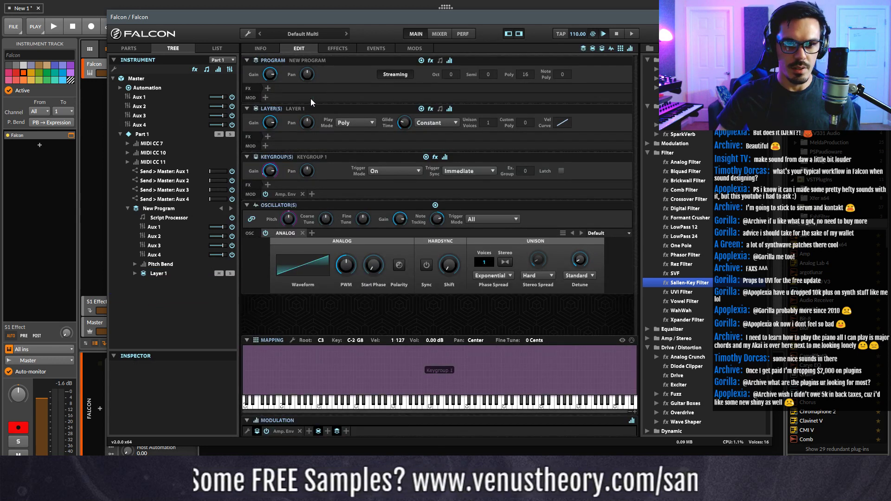
- Insert a Sallen-Key Filter in the keygroup's effects
{"action": "left_click", "coordinate": [269, 184]}
{"action": "mouse_move", "coordinate": [297, 212]}
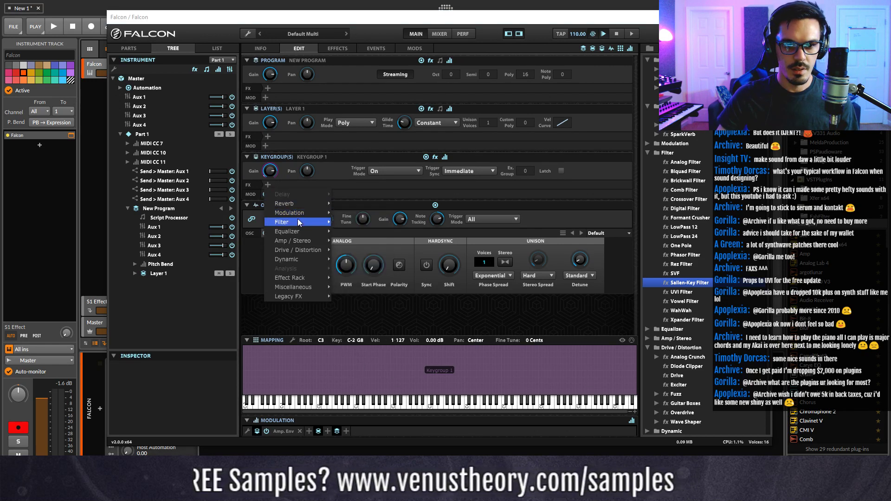
{"action": "left_click", "coordinate": [375, 352]}
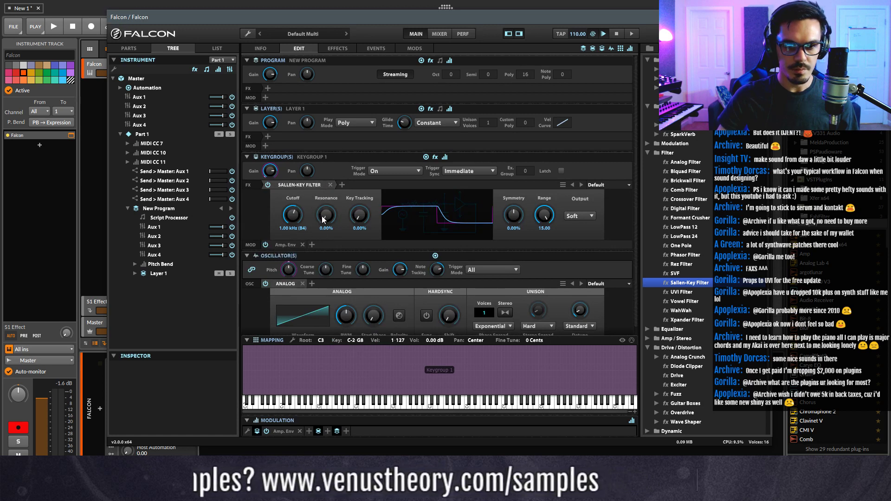
- Modulate the keygroup filter's cutoff with a new keygroup Analog ADSR and lower the cutoff to 201.4 Hz
{"action": "right_click", "coordinate": [293, 217]}
{"action": "mouse_move", "coordinate": [314, 225]}
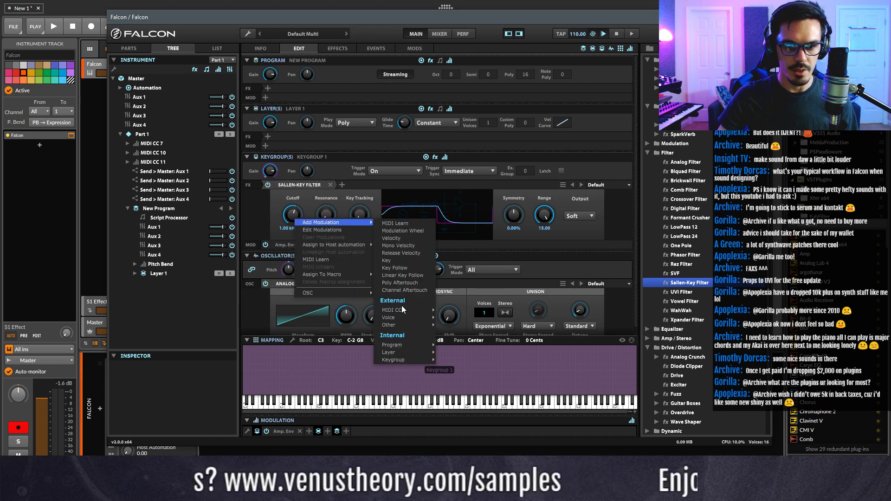
{"action": "mouse_move", "coordinate": [410, 353]}
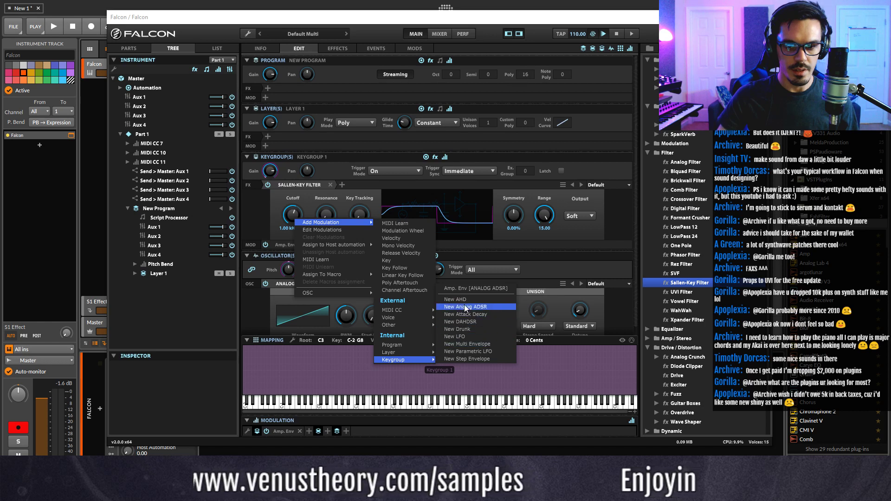
{"action": "left_click", "coordinate": [479, 308]}
{"action": "left_click_drag", "start_coordinate": [307, 226], "coordinate": [301, 246]}
- Shape the keygroup's filter envelope with 253 ms decay, 0% sustain and 667 ms release, and set its cutoff modulation amount to 0.31
{"action": "left_click", "coordinate": [332, 246]}
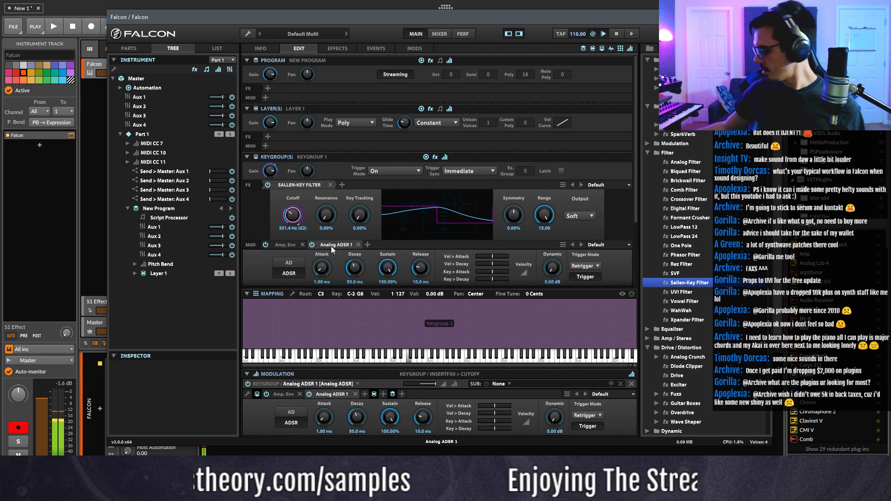
{"action": "left_click_drag", "start_coordinate": [388, 268], "coordinate": [362, 275]}
{"action": "left_click_drag", "start_coordinate": [420, 271], "coordinate": [419, 233]}
{"action": "left_click_drag", "start_coordinate": [354, 269], "coordinate": [352, 247]}
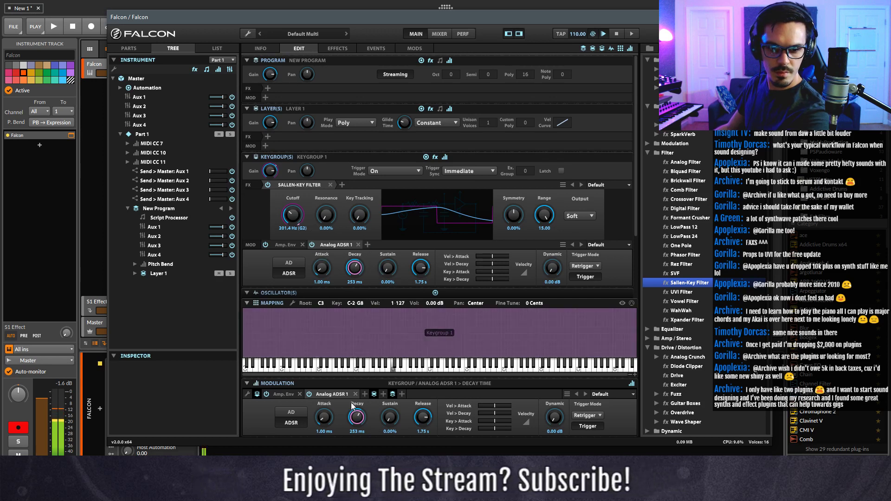
{"action": "left_click_drag", "start_coordinate": [422, 416], "coordinate": [423, 426]}
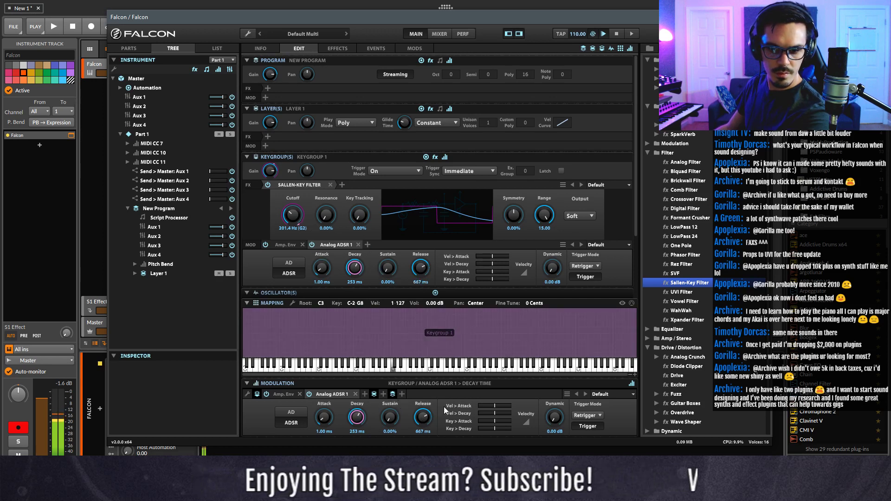
{"action": "left_click", "coordinate": [338, 393]}
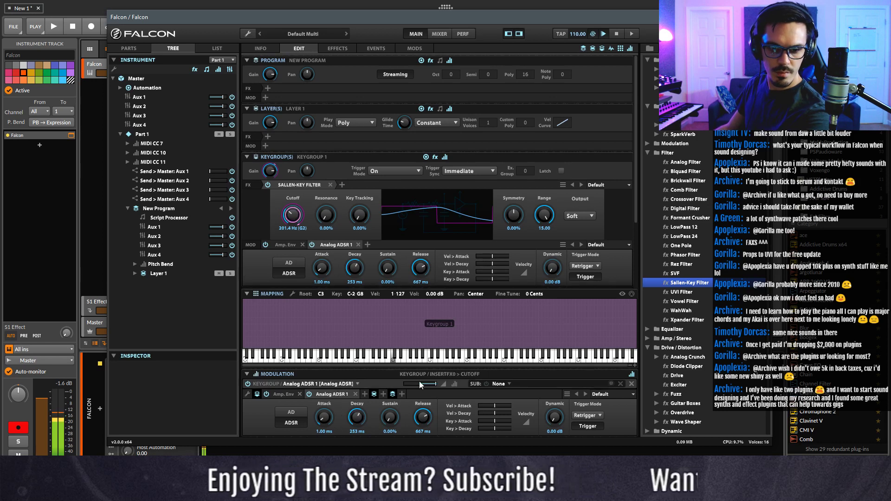
{"action": "left_click_drag", "start_coordinate": [428, 384], "coordinate": [424, 385]}
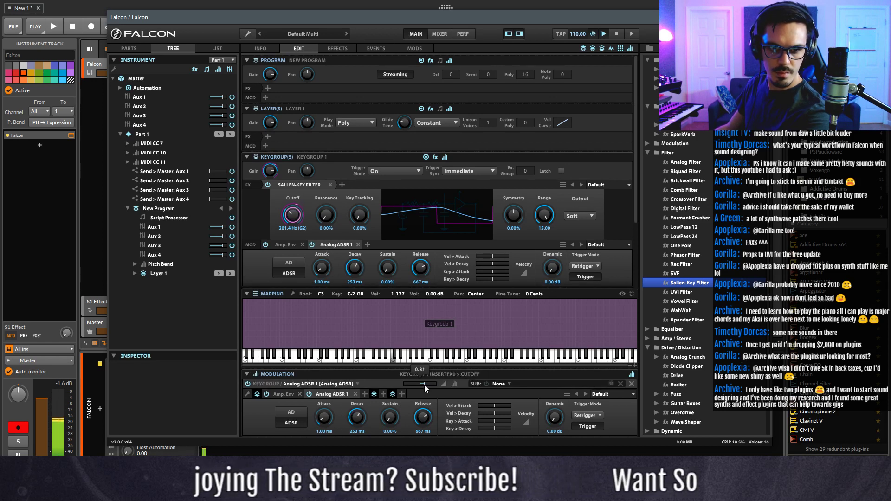
- Try a Tape Echo with the Long One preset and an adjusted mix on the program, and remove it
{"action": "left_click", "coordinate": [342, 47]}
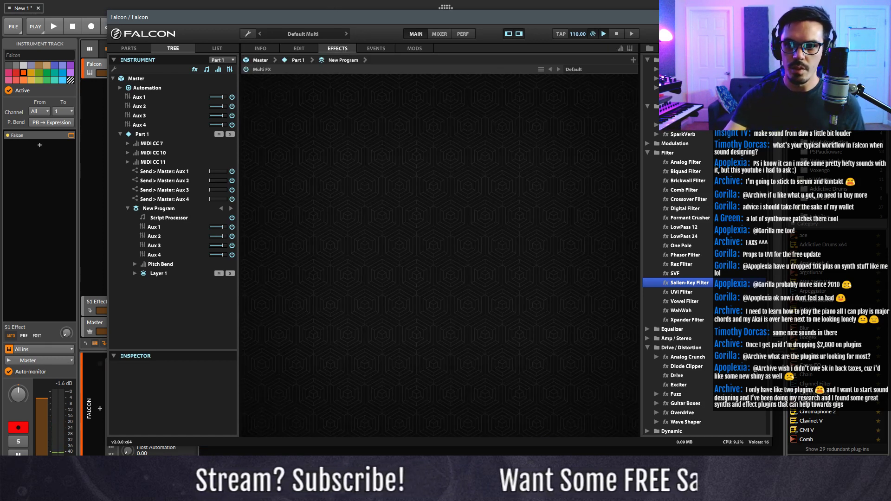
{"action": "left_click_drag", "start_coordinate": [678, 88], "coordinate": [424, 124]}
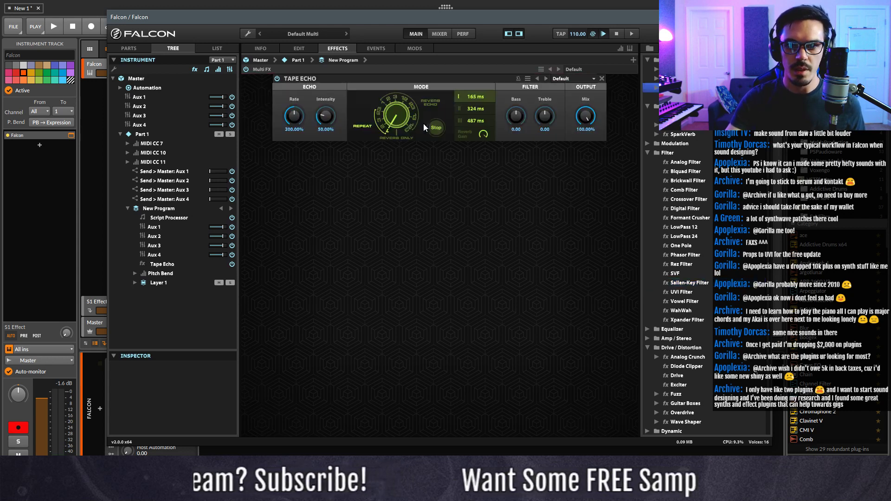
{"action": "left_click", "coordinate": [546, 79]}
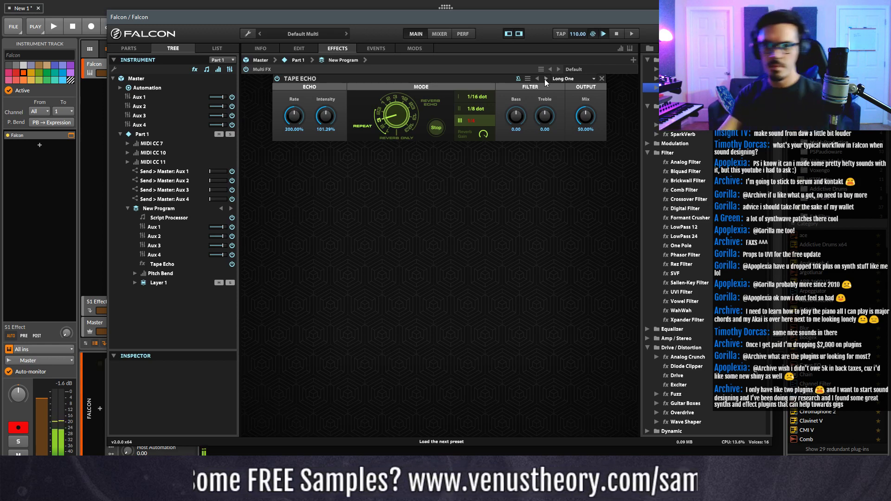
{"action": "left_click_drag", "start_coordinate": [585, 115], "coordinate": [590, 144]}
{"action": "left_click", "coordinate": [602, 79]}
- Add an Analog Tape Delay with 28.20% trash to the program's effects and reopen the Euclidean Tonal sequencer
{"action": "left_click_drag", "start_coordinate": [655, 88], "coordinate": [374, 115]}
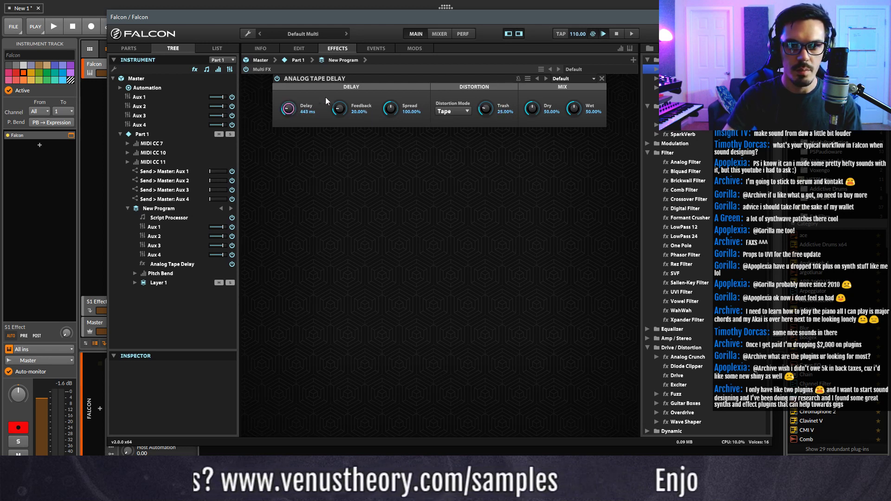
{"action": "left_click_drag", "start_coordinate": [487, 105], "coordinate": [487, 102]}
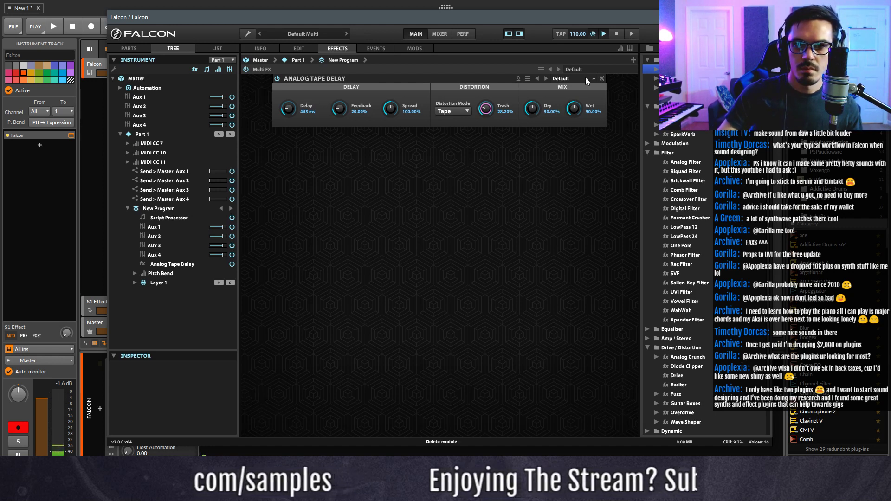
{"action": "left_click", "coordinate": [378, 49]}
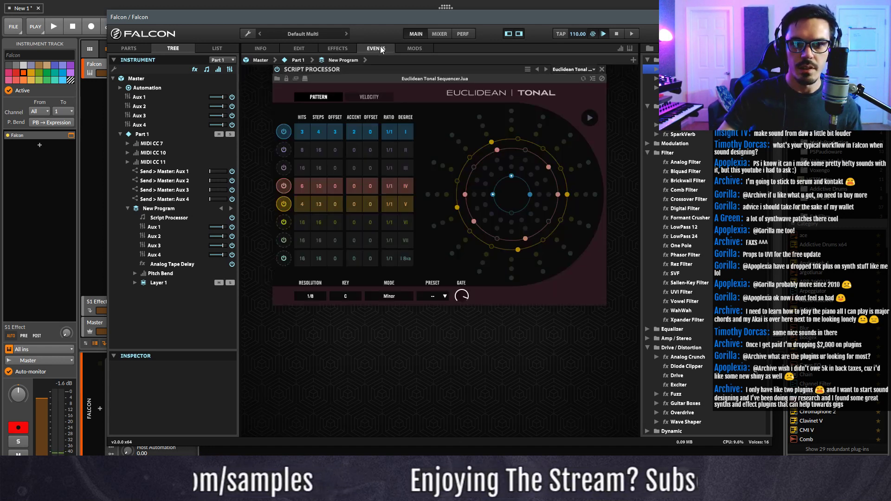
- Lower the sequencer velocities for degrees I, IV and V to 65, 52 and 52, and their accent velocities to 75, 65 and 91
{"action": "left_click", "coordinate": [370, 97]}
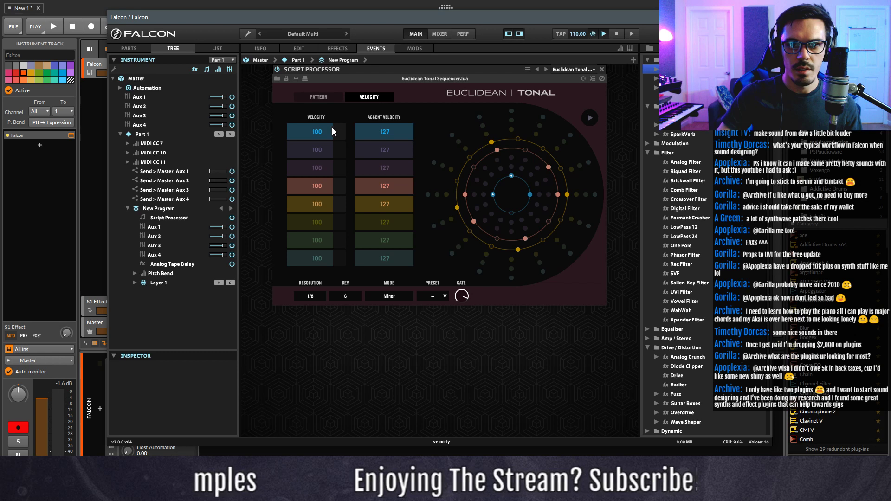
{"action": "left_click_drag", "start_coordinate": [321, 152], "coordinate": [317, 193]}
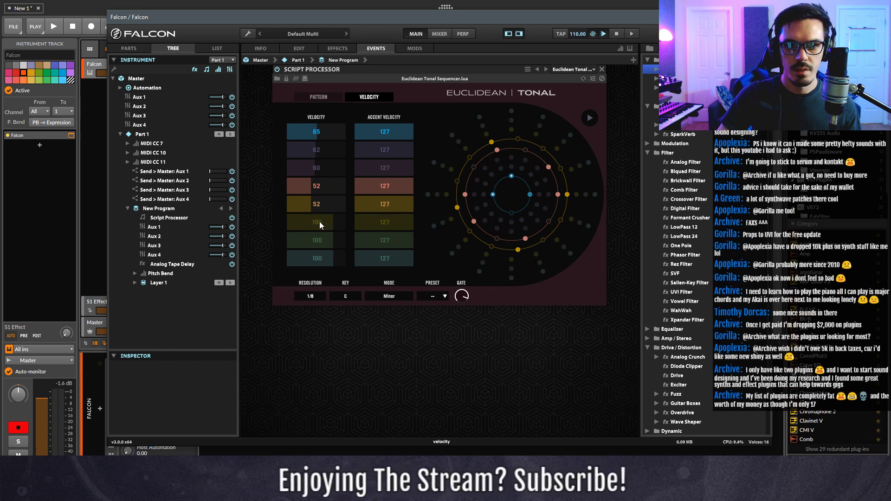
{"action": "left_click_drag", "start_coordinate": [324, 259], "coordinate": [313, 258]}
{"action": "left_click_drag", "start_coordinate": [388, 130], "coordinate": [383, 163]}
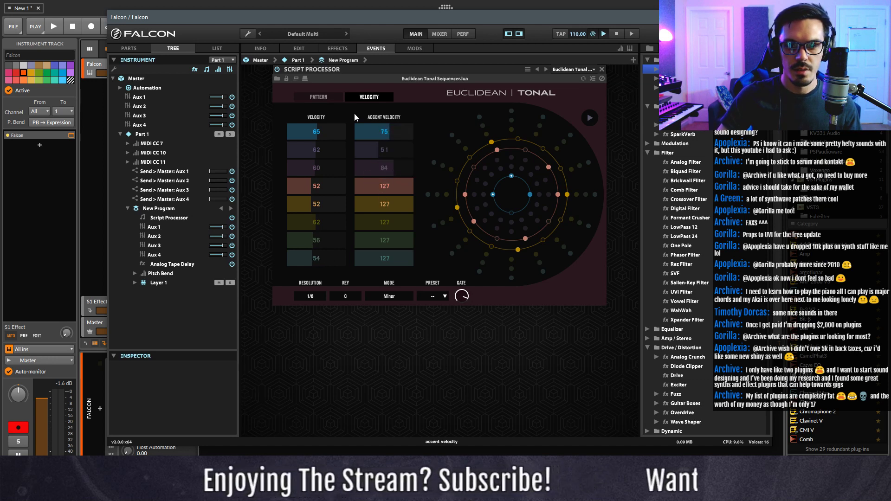
{"action": "left_click", "coordinate": [384, 190]}
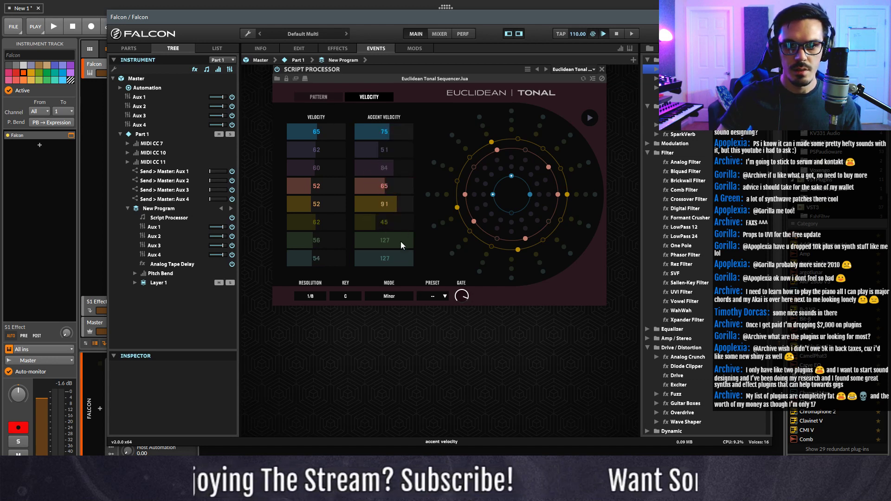
- Set accent and accent offset to 2 and 2 for degree I, 2 and 1 for IV, 1 and 3 for V, and play the sequence
{"action": "left_click", "coordinate": [332, 100]}
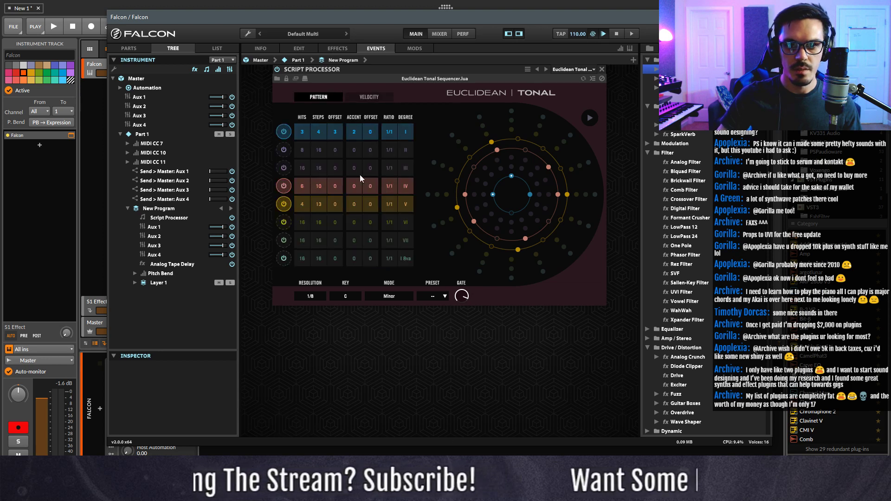
{"action": "left_click_drag", "start_coordinate": [356, 148], "coordinate": [355, 123]}
{"action": "left_click_drag", "start_coordinate": [353, 166], "coordinate": [355, 150]}
{"action": "left_click_drag", "start_coordinate": [354, 185], "coordinate": [351, 149]}
{"action": "left_click_drag", "start_coordinate": [356, 202], "coordinate": [375, 106]}
{"action": "key", "text": "space"}
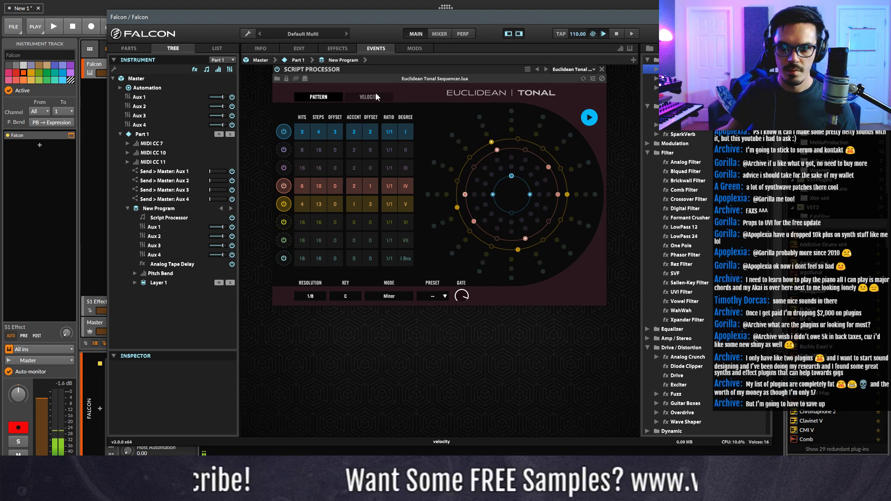
- Remove the Analog Tape Delay from the program's effects, return to the sequencer and stop playback
{"action": "left_click", "coordinate": [349, 49]}
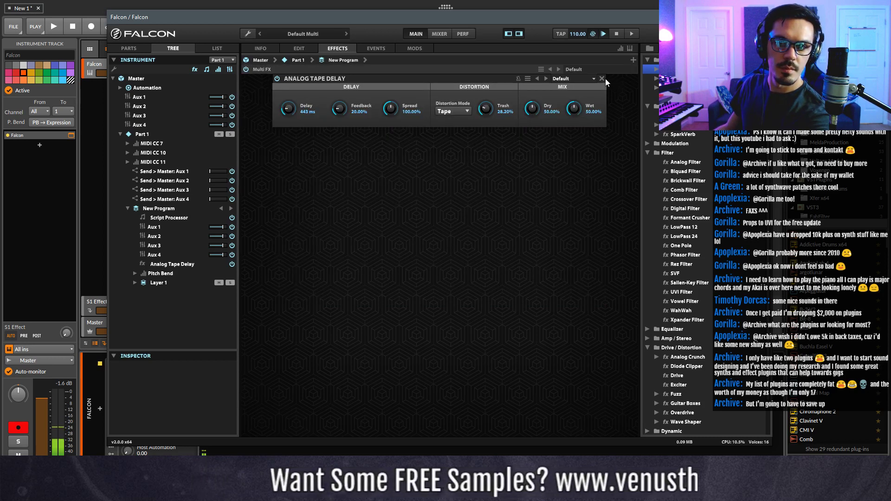
{"action": "left_click", "coordinate": [602, 79]}
{"action": "left_click", "coordinate": [366, 46]}
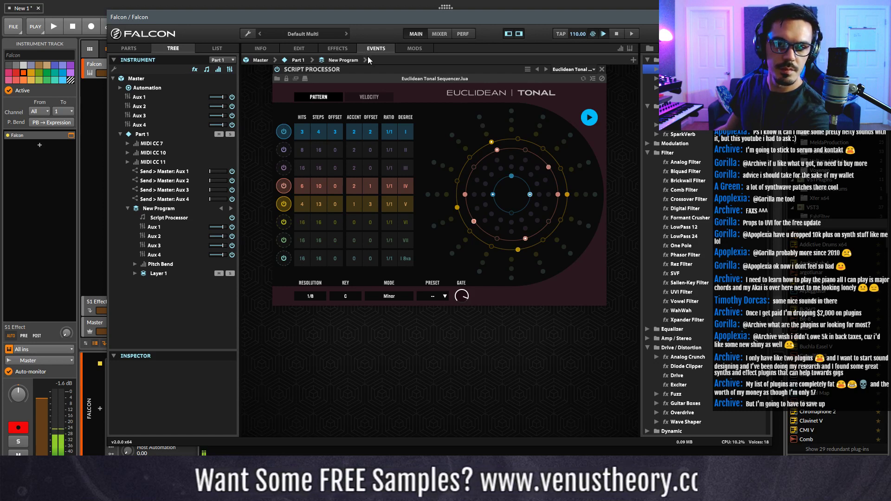
{"action": "key", "text": "space"}
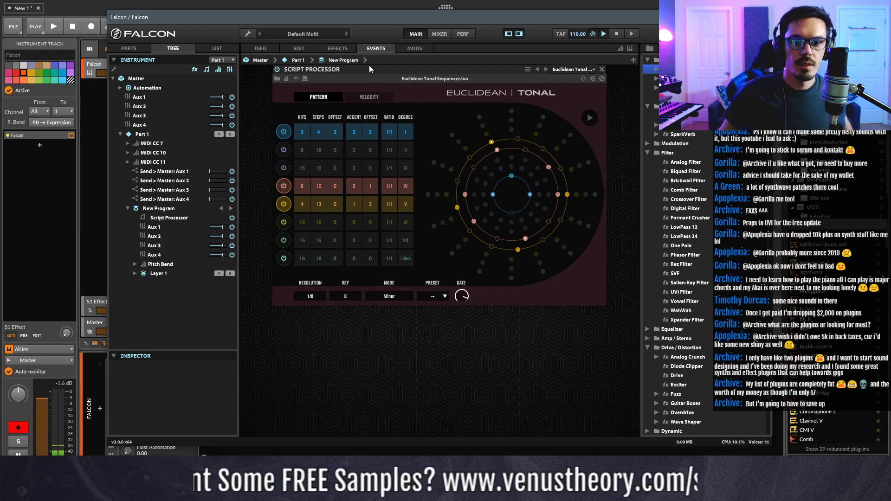
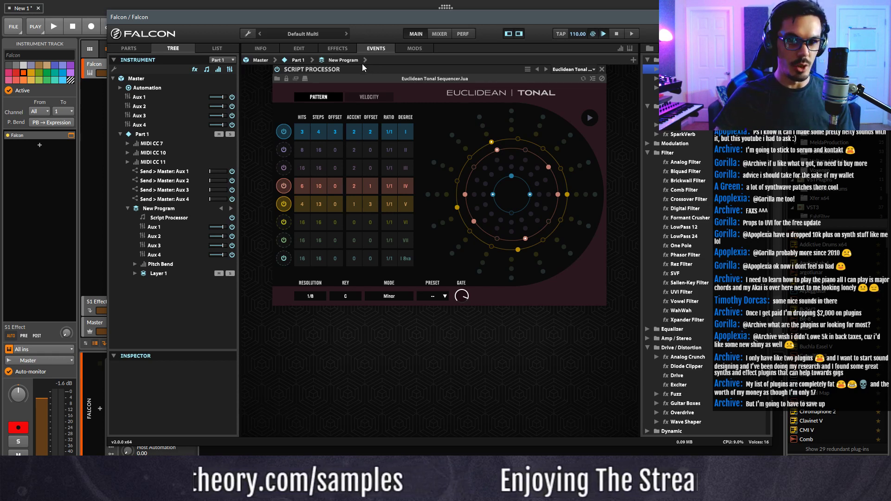
- Clear the multi and build a new program from a Drum synthesis oscillator
{"action": "left_click", "coordinate": [251, 36]}
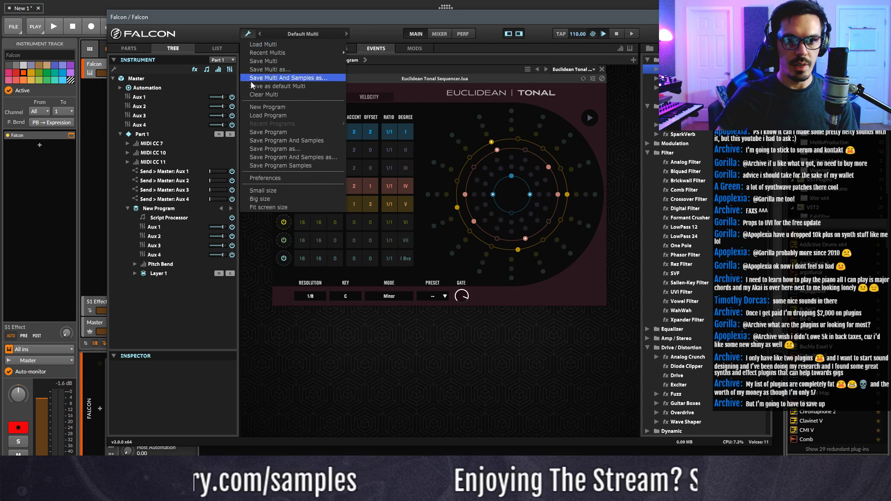
{"action": "left_click", "coordinate": [272, 95]}
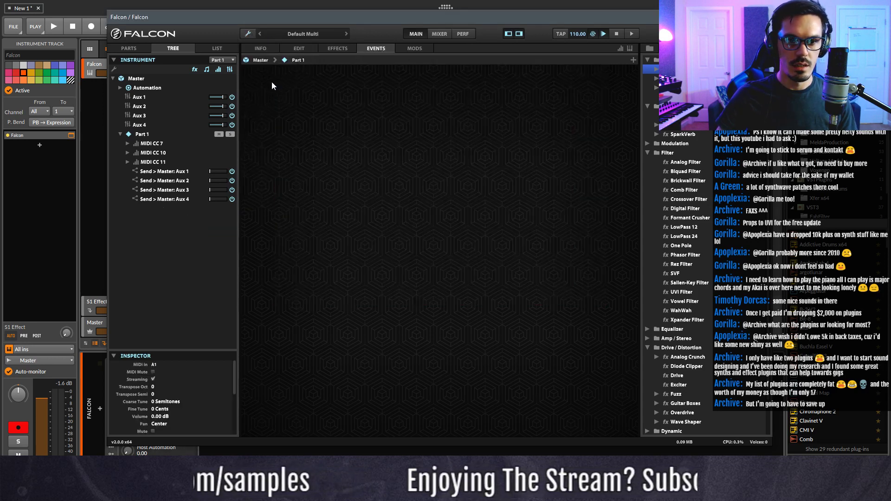
{"action": "left_click", "coordinate": [266, 51]}
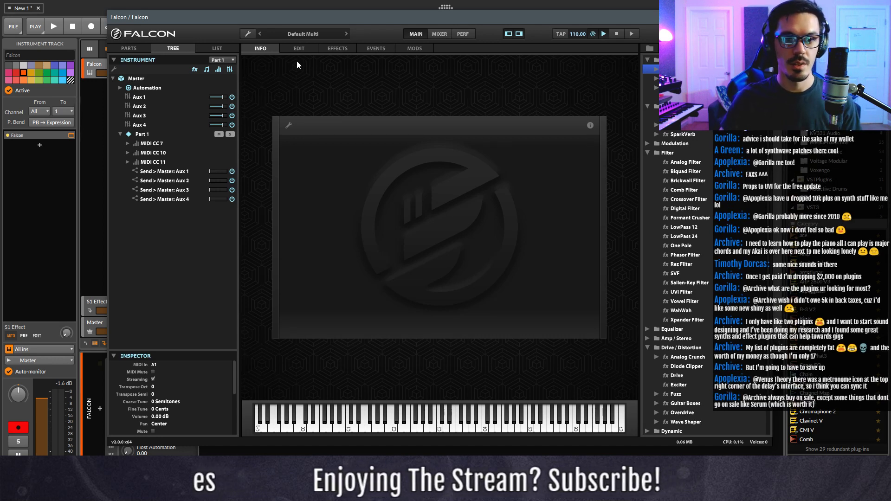
{"action": "left_click", "coordinate": [298, 50]}
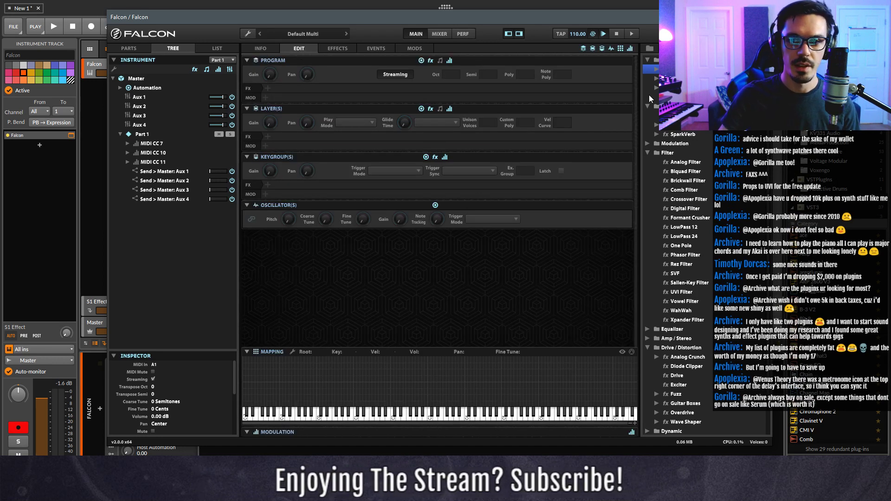
{"action": "left_click", "coordinate": [667, 48]}
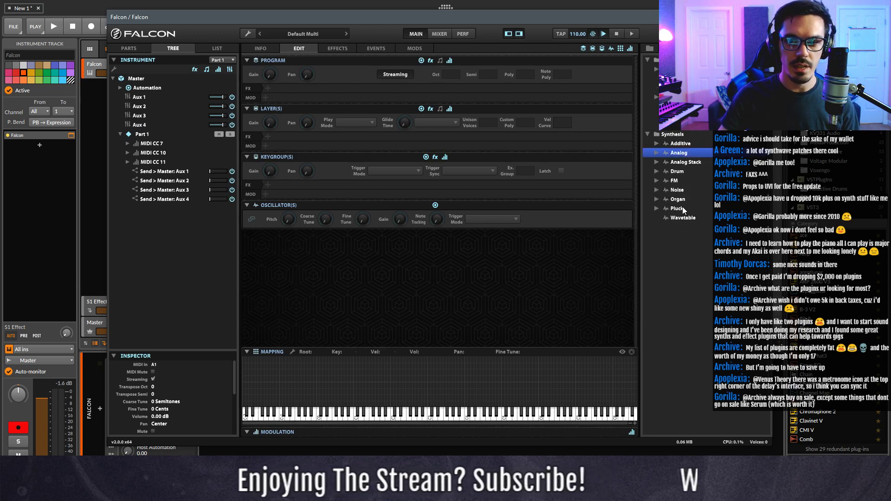
{"action": "left_click_drag", "start_coordinate": [677, 171], "coordinate": [394, 371]}
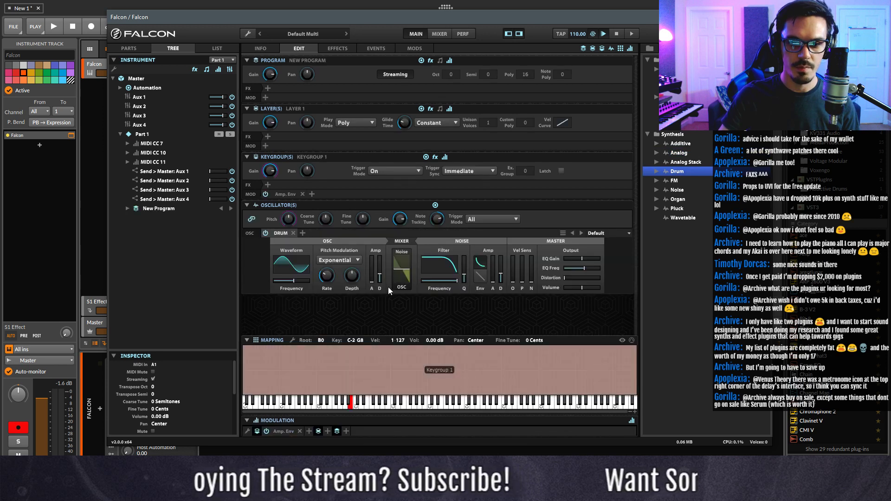
- Load the SD TR Like snare preset into the Drum oscillator
{"action": "left_click", "coordinate": [582, 233]}
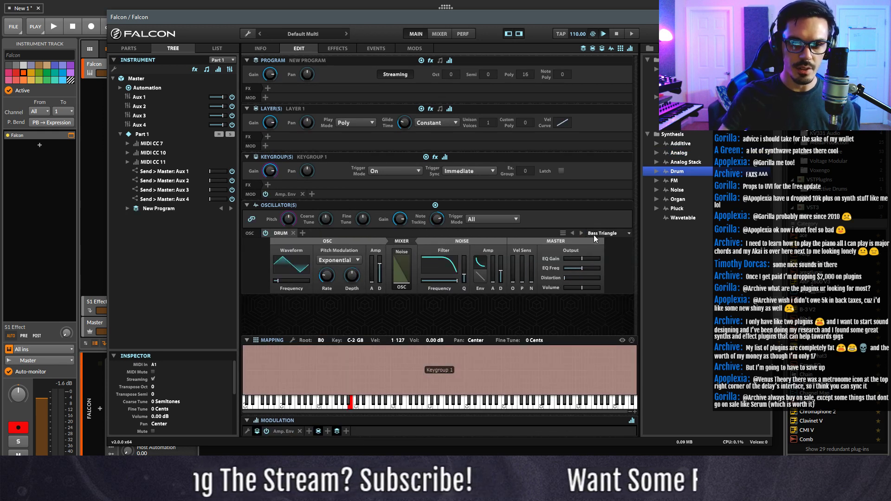
{"action": "left_click", "coordinate": [595, 236]}
{"action": "mouse_move", "coordinate": [619, 336]}
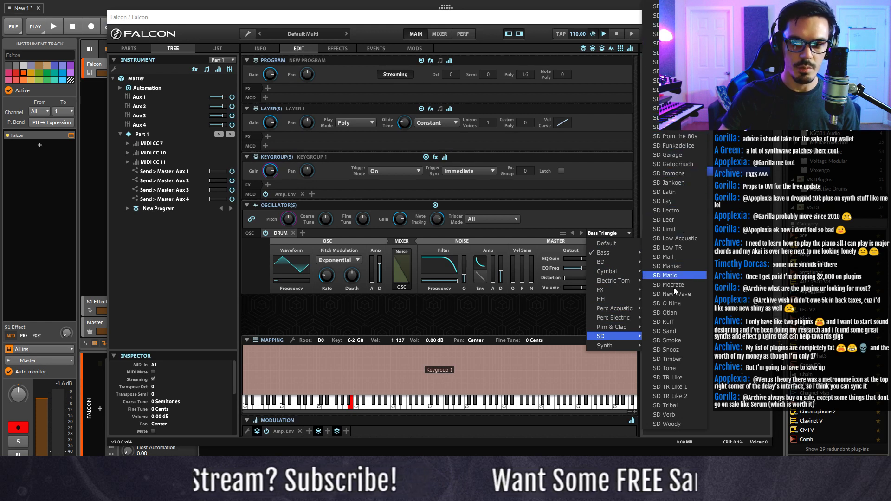
{"action": "left_click", "coordinate": [679, 379]}
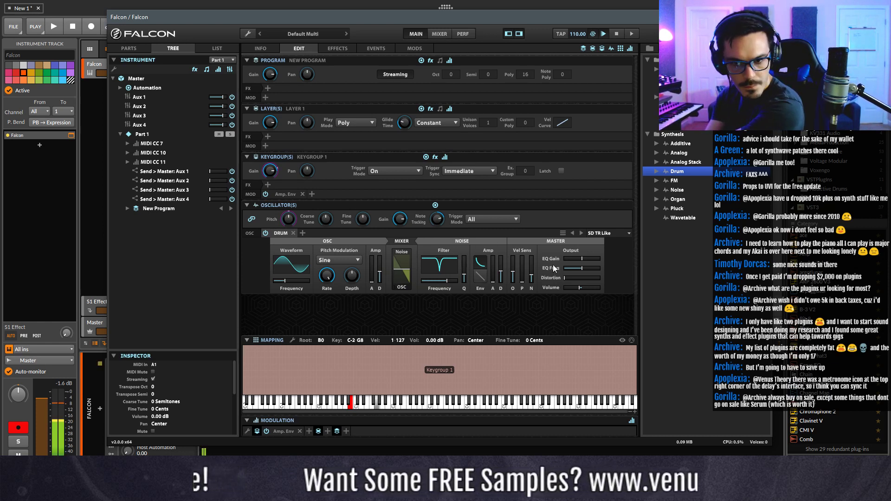
- Tweak the snare's noise filter frequency and oscillator settings, with pitch modulation depth at 19.97 sm and a touch of distortion
{"action": "left_click_drag", "start_coordinate": [442, 280], "coordinate": [446, 285]}
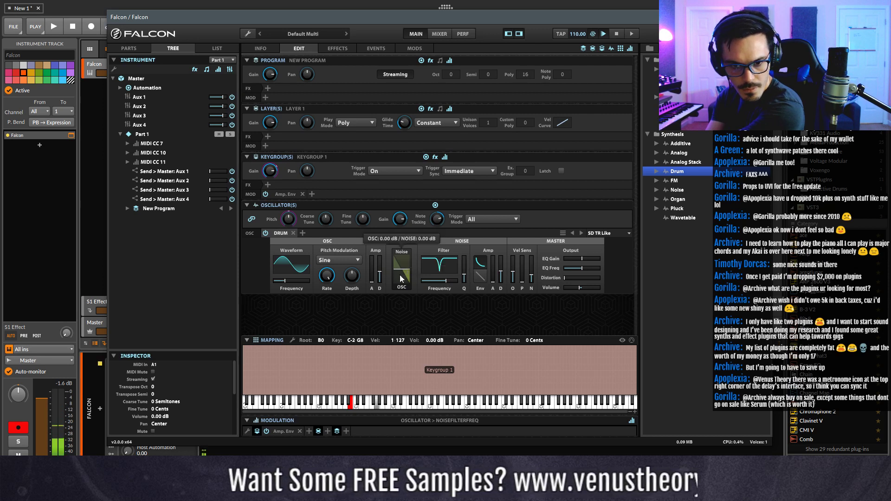
{"action": "left_click_drag", "start_coordinate": [381, 268], "coordinate": [357, 269]}
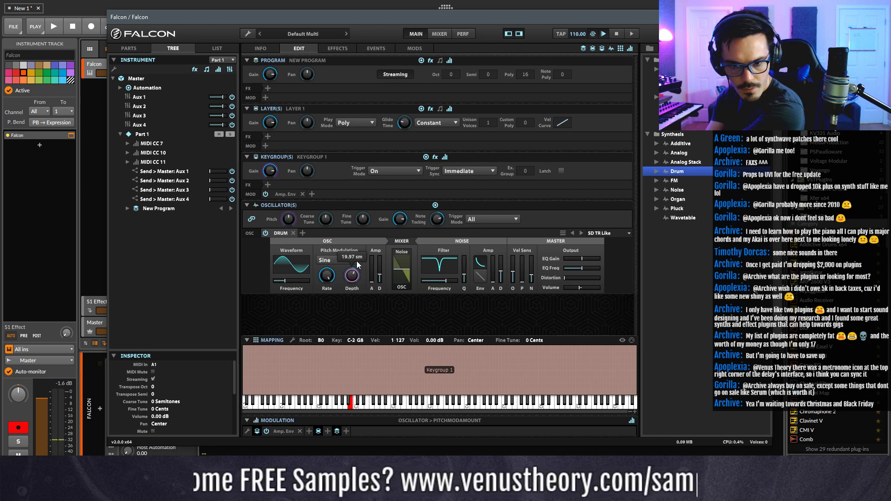
{"action": "left_click_drag", "start_coordinate": [567, 277], "coordinate": [569, 278]}
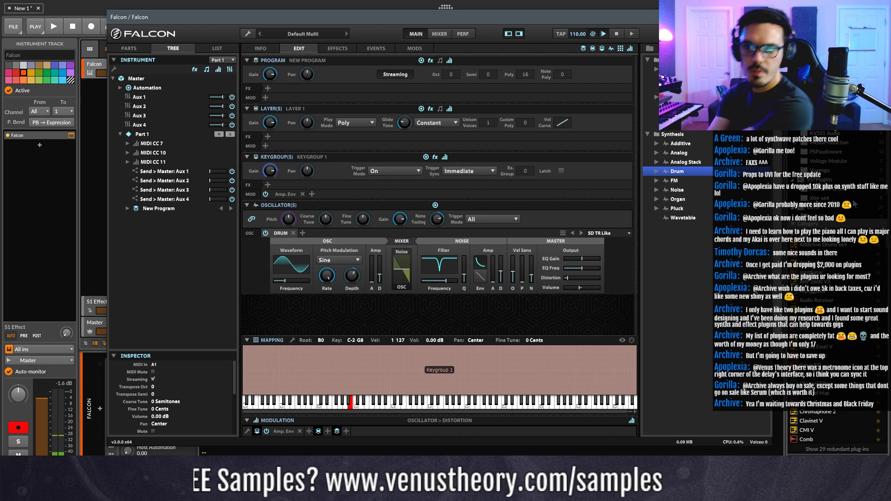
- Open the Park Foley sample pack in the DAW's file browser
{"action": "left_click", "coordinate": [840, 44]}
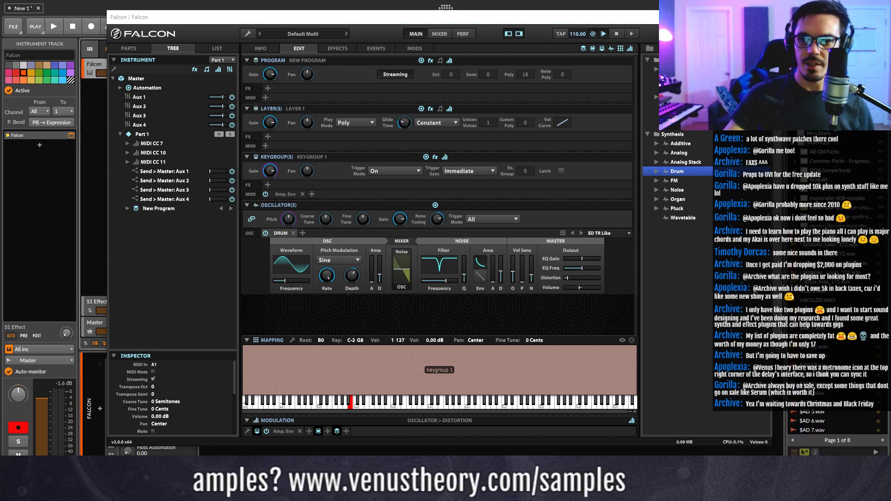
{"action": "scroll", "coordinate": [843, 174], "scroll_direction": "down", "scroll_amount": 10}
{"action": "scroll", "coordinate": [843, 174], "scroll_direction": "up", "scroll_amount": 2}
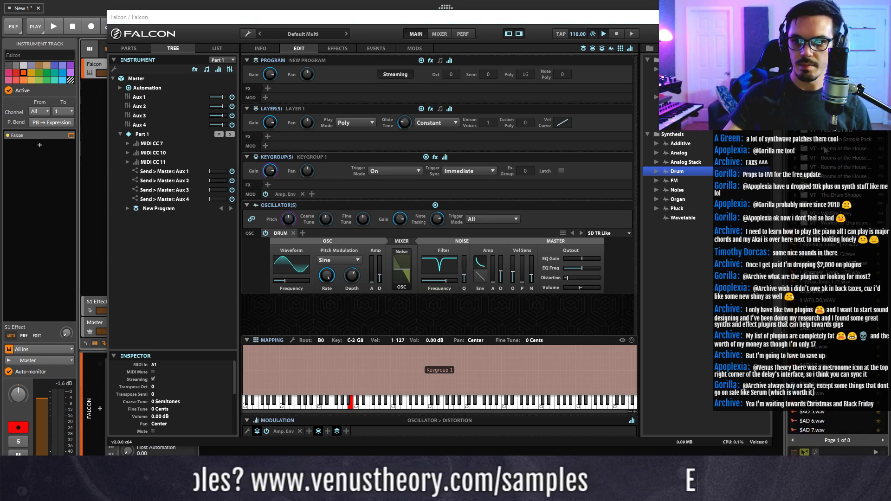
{"action": "left_click", "coordinate": [841, 178]}
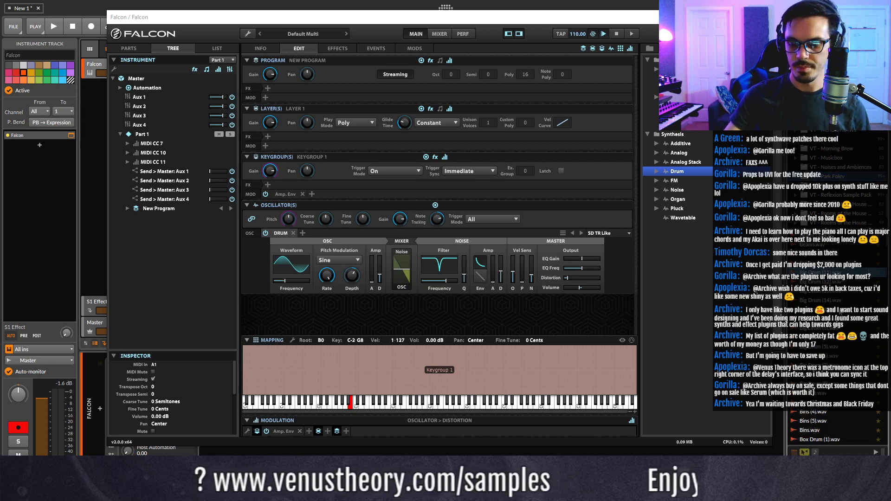
- Audition foley samples such as Concrete Wall (4).wav and add Crunchy Leaf (11).wav as a Sample oscillator beside the Drum oscillator
{"action": "scroll", "coordinate": [829, 397], "scroll_direction": "down", "scroll_amount": 8}
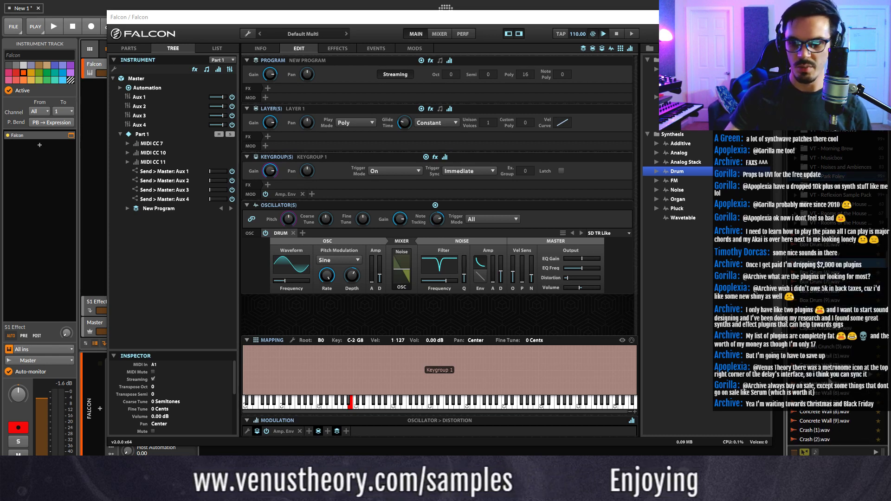
{"action": "left_click", "coordinate": [830, 378]}
{"action": "scroll", "coordinate": [830, 379], "scroll_direction": "down", "scroll_amount": 2}
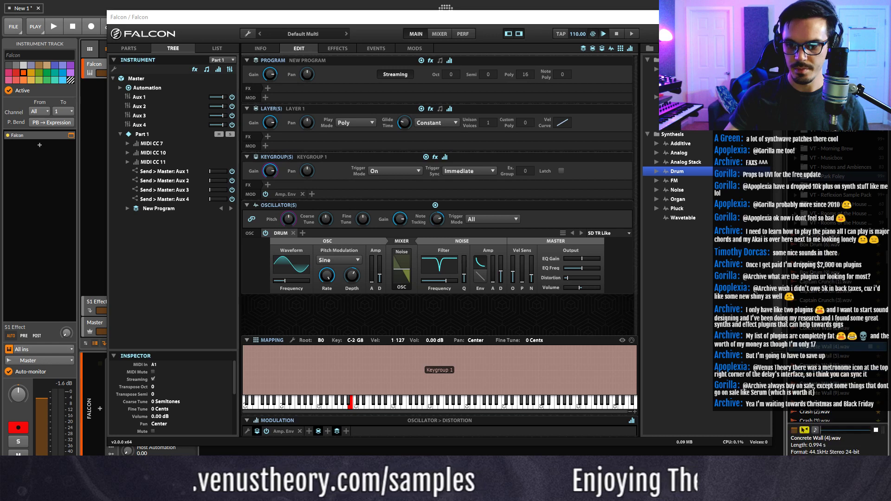
{"action": "left_click", "coordinate": [831, 369]}
{"action": "scroll", "coordinate": [831, 369], "scroll_direction": "down", "scroll_amount": 3}
{"action": "left_click", "coordinate": [828, 358]}
{"action": "scroll", "coordinate": [829, 361], "scroll_direction": "down", "scroll_amount": 3}
{"action": "left_click", "coordinate": [834, 375]}
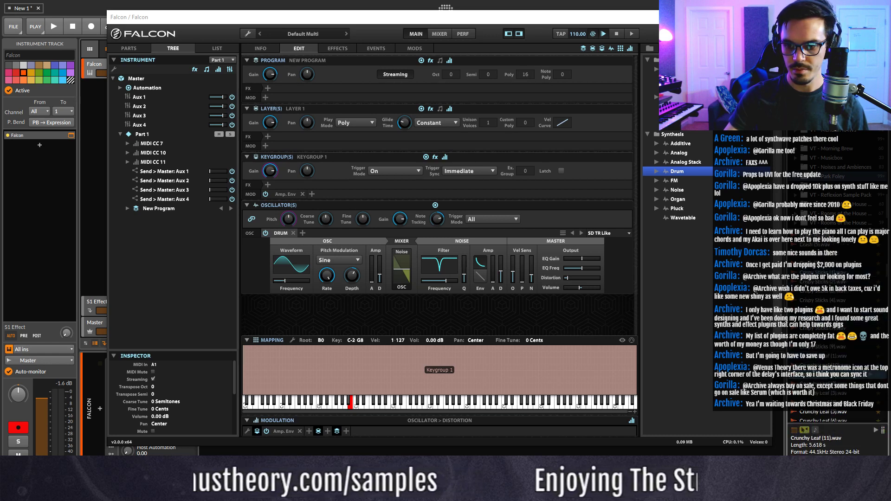
{"action": "scroll", "coordinate": [833, 387], "scroll_direction": "down", "scroll_amount": 2}
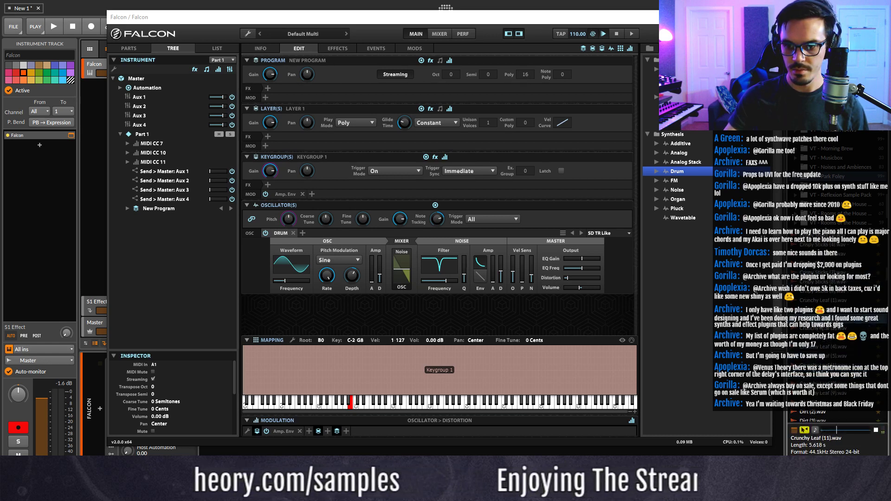
{"action": "left_click_drag", "start_coordinate": [833, 319], "coordinate": [307, 232]}
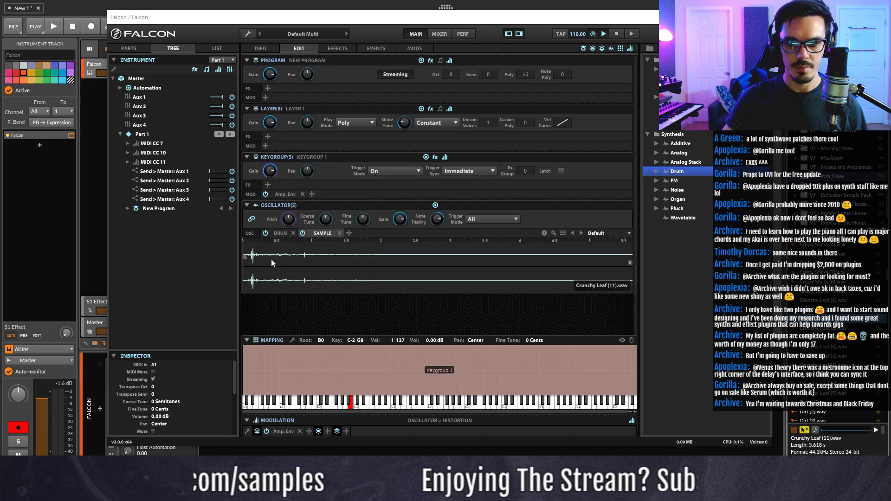
- Trim the Crunchy Leaf sample's end to 26217 and lower the oscillator's pitch and gain
{"action": "left_click_drag", "start_coordinate": [630, 259], "coordinate": [281, 265]}
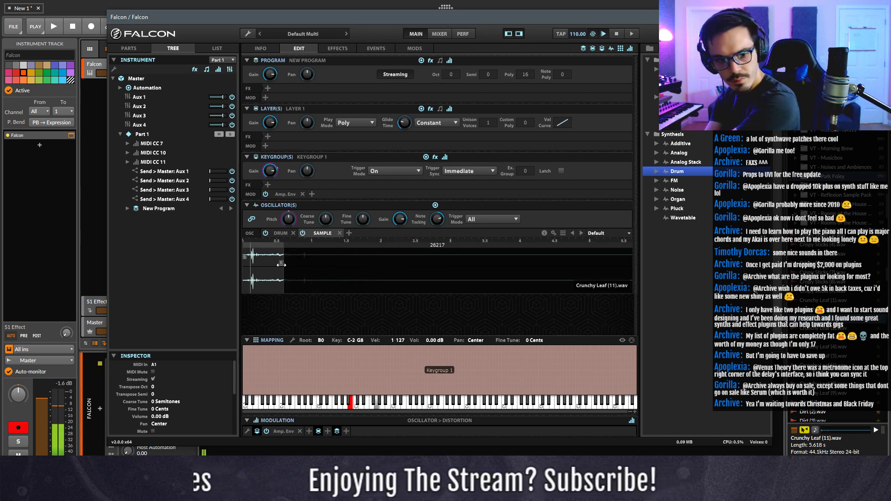
{"action": "left_click", "coordinate": [291, 219]}
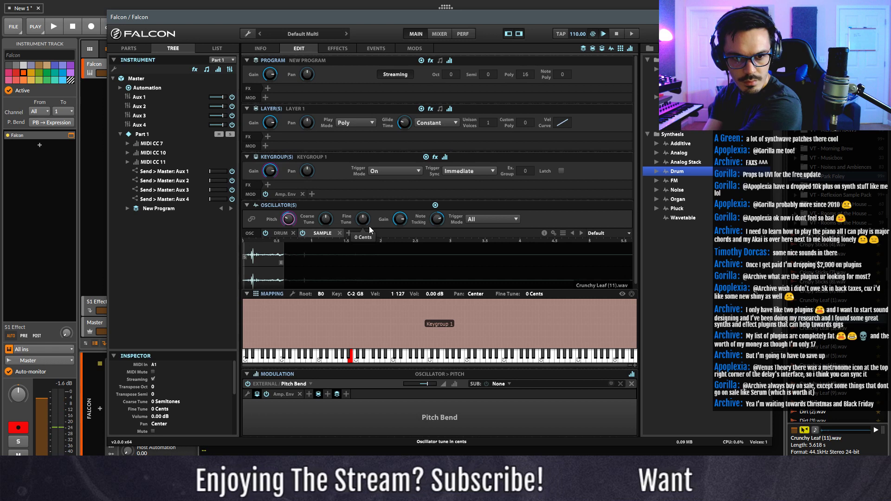
{"action": "left_click", "coordinate": [400, 219]}
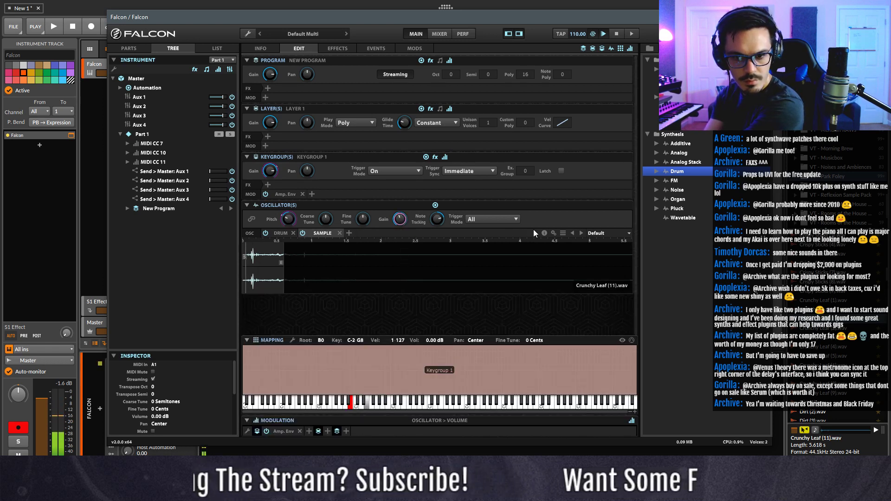
- Show the sample oscillator's extra settings and set the keygroup amp envelope's release to 97.1 ms
{"action": "left_click", "coordinate": [553, 233]}
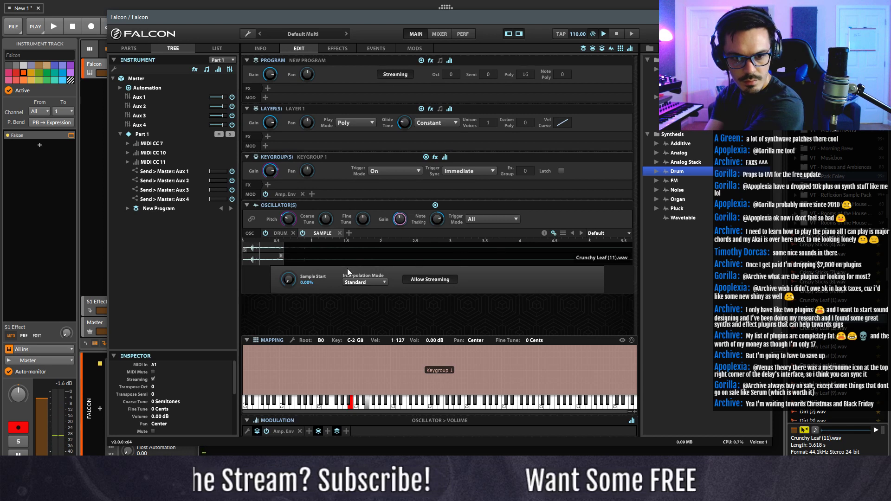
{"action": "left_click", "coordinate": [286, 197]}
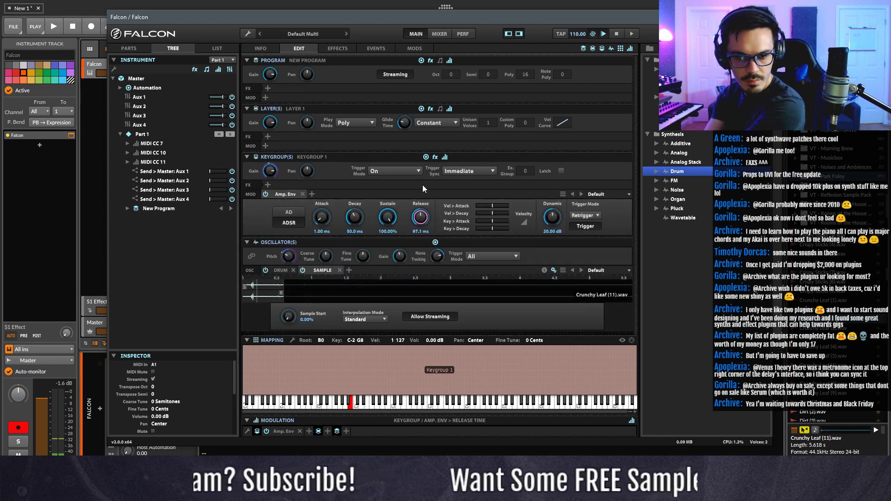
- Set the amp envelope's sustain to 0%, decay to 30.7 ms and release to 16.0 ms, and tighten the Crunchy Leaf sample's start and gain
{"action": "left_click_drag", "start_coordinate": [422, 184], "coordinate": [383, 350]}
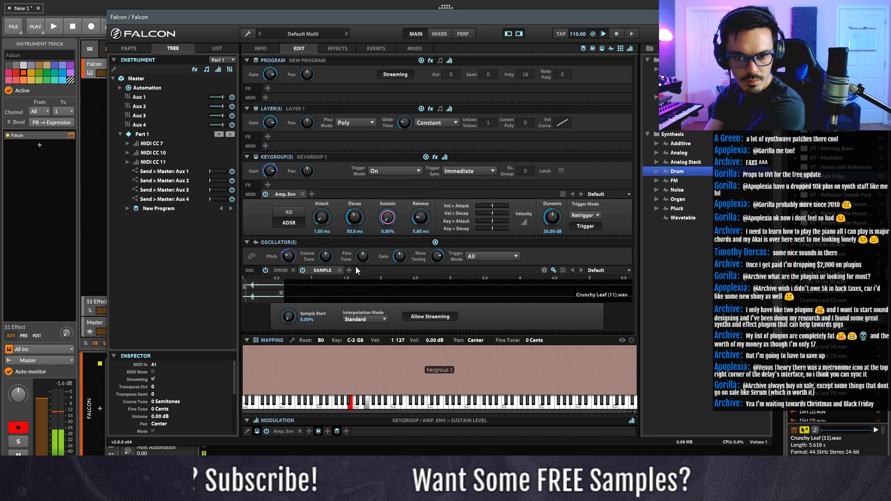
{"action": "left_click_drag", "start_coordinate": [354, 235], "coordinate": [353, 251]}
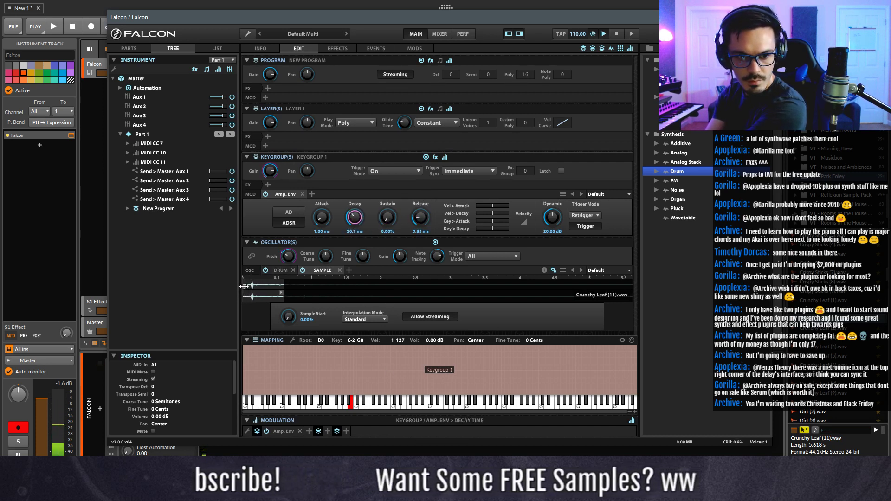
{"action": "left_click_drag", "start_coordinate": [421, 217], "coordinate": [419, 211]}
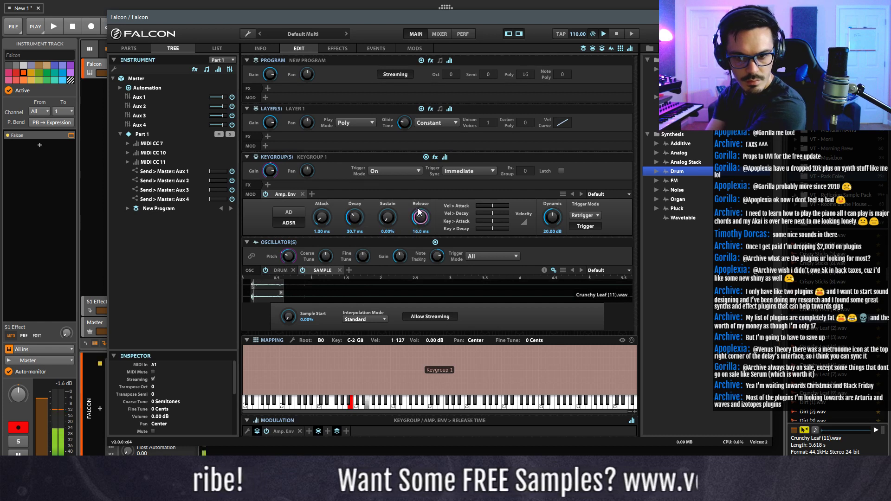
{"action": "left_click_drag", "start_coordinate": [403, 256], "coordinate": [409, 227]}
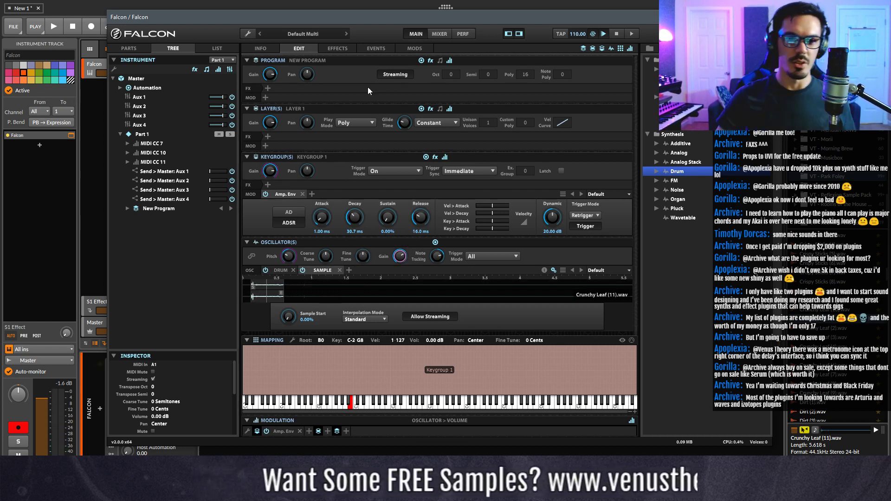
- Show the program's effects and add a Sallen-Key Filter after trying and removing a Formant Crusher
{"action": "left_click", "coordinate": [344, 47]}
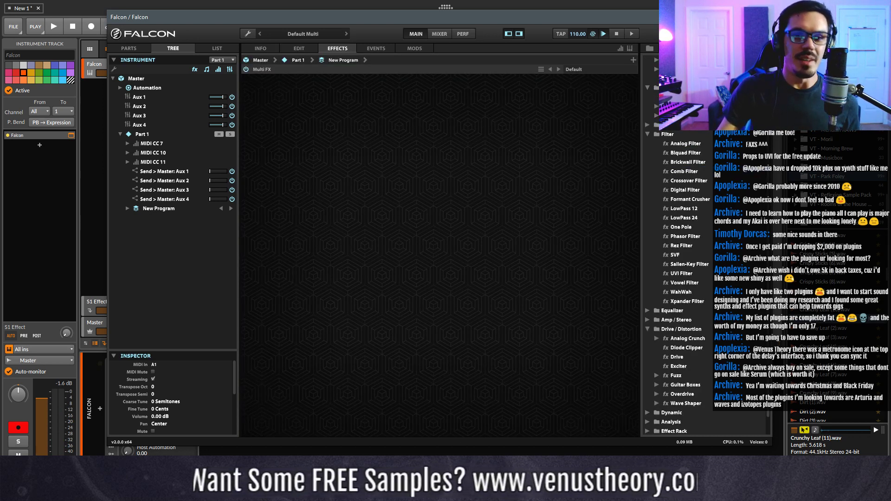
{"action": "scroll", "coordinate": [680, 181], "scroll_direction": "up", "scroll_amount": 1}
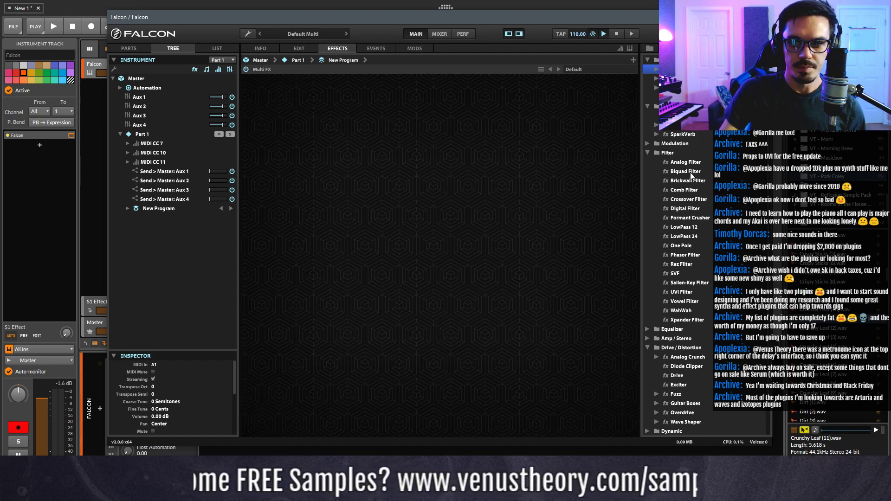
{"action": "left_click_drag", "start_coordinate": [699, 222], "coordinate": [478, 140]}
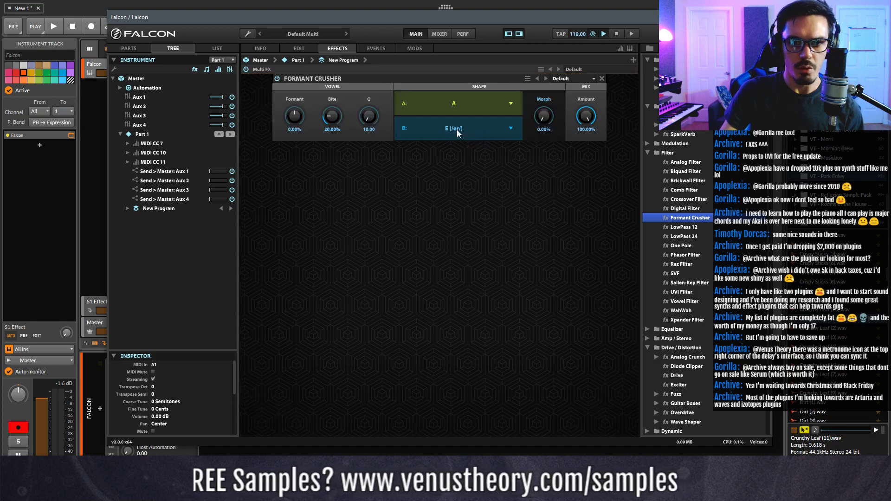
{"action": "left_click", "coordinate": [602, 79]}
{"action": "left_click_drag", "start_coordinate": [698, 282], "coordinate": [520, 179]}
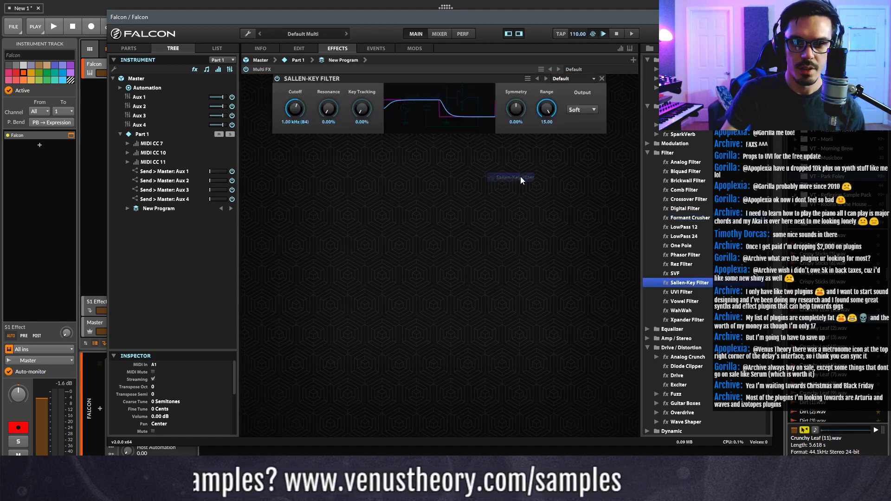
- Set the Sallen-Key Filter's cutoff to 8.39 kHz, resonance to 41.60% and output to Hard
{"action": "left_click_drag", "start_coordinate": [332, 109], "coordinate": [325, 70]}
{"action": "left_click_drag", "start_coordinate": [301, 110], "coordinate": [297, 79]}
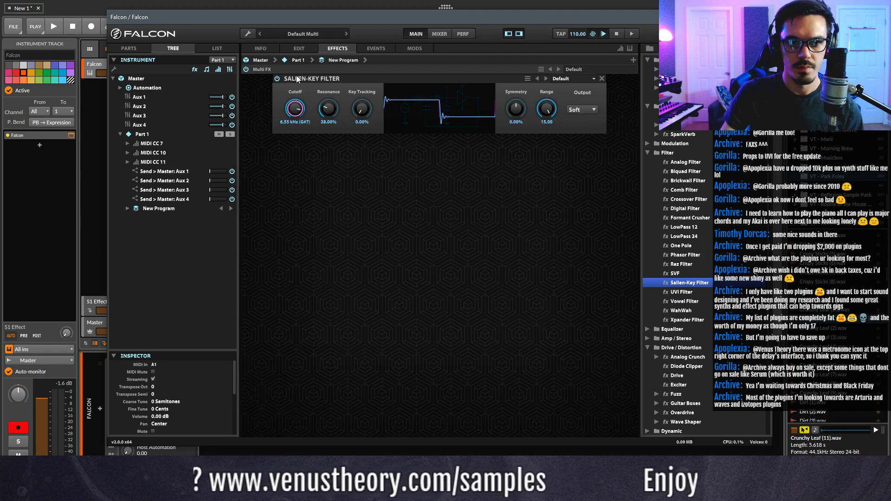
{"action": "left_click_drag", "start_coordinate": [327, 110], "coordinate": [305, 102]}
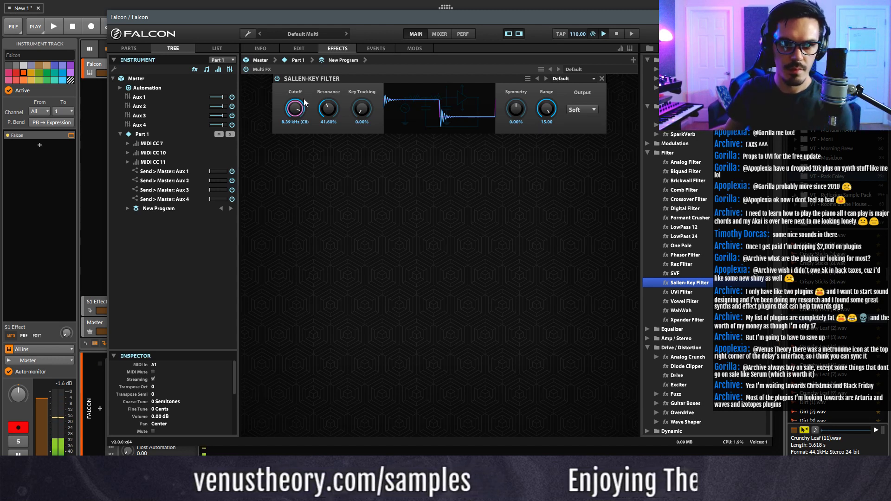
{"action": "left_click", "coordinate": [575, 111]}
{"action": "left_click", "coordinate": [583, 126]}
{"action": "left_click_drag", "start_coordinate": [300, 113], "coordinate": [302, 132]}
{"action": "double_click", "coordinate": [302, 123]}
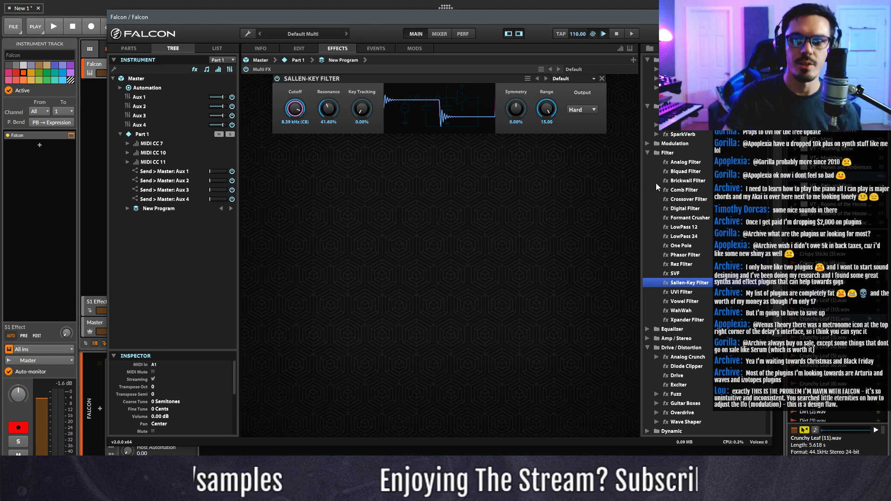
- Add a Diode Clipper after the Sallen-Key Filter and set its drive to 6.96 dB
{"action": "scroll", "coordinate": [685, 200], "scroll_direction": "down", "scroll_amount": 4}
{"action": "left_click_drag", "start_coordinate": [686, 328], "coordinate": [394, 225]}
{"action": "left_click_drag", "start_coordinate": [305, 178], "coordinate": [296, 151]}
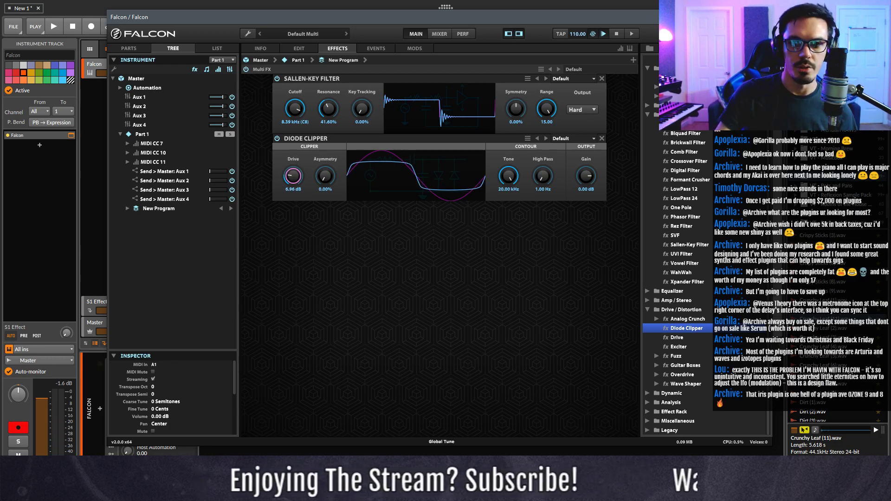
- Return to the program's edit page, audition more foley samples and add Glass and Metal (2).wav as another Sample oscillator
{"action": "left_click", "coordinate": [295, 50]}
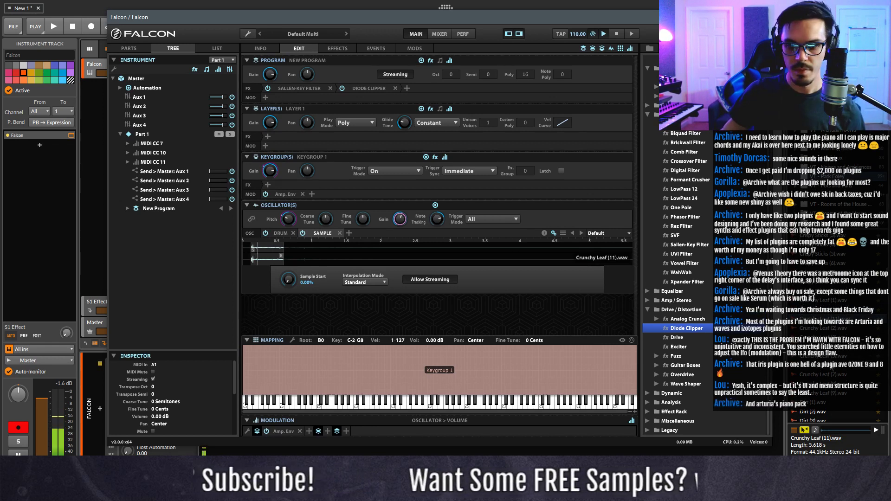
{"action": "scroll", "coordinate": [835, 325], "scroll_direction": "down", "scroll_amount": 10}
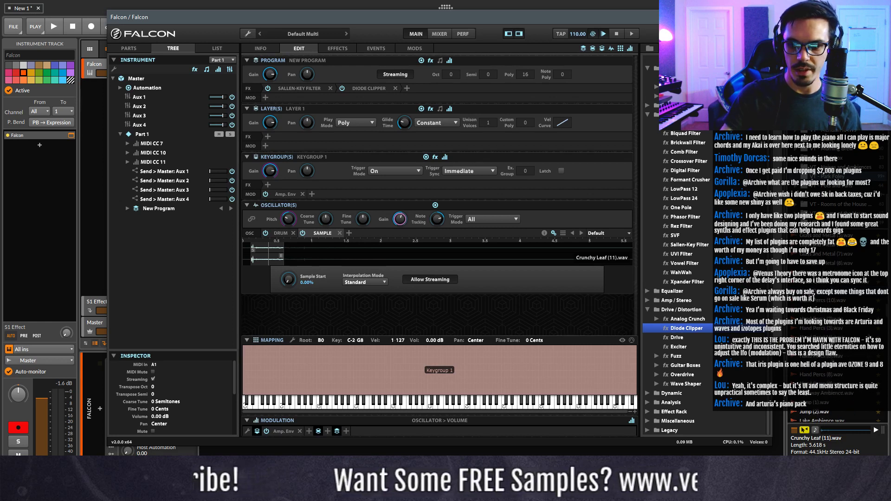
{"action": "left_click", "coordinate": [826, 339]}
{"action": "left_click", "coordinate": [825, 265]}
{"action": "left_click", "coordinate": [827, 245]}
{"action": "scroll", "coordinate": [828, 278], "scroll_direction": "up", "scroll_amount": 3}
{"action": "left_click", "coordinate": [826, 312]}
{"action": "left_click", "coordinate": [826, 292]}
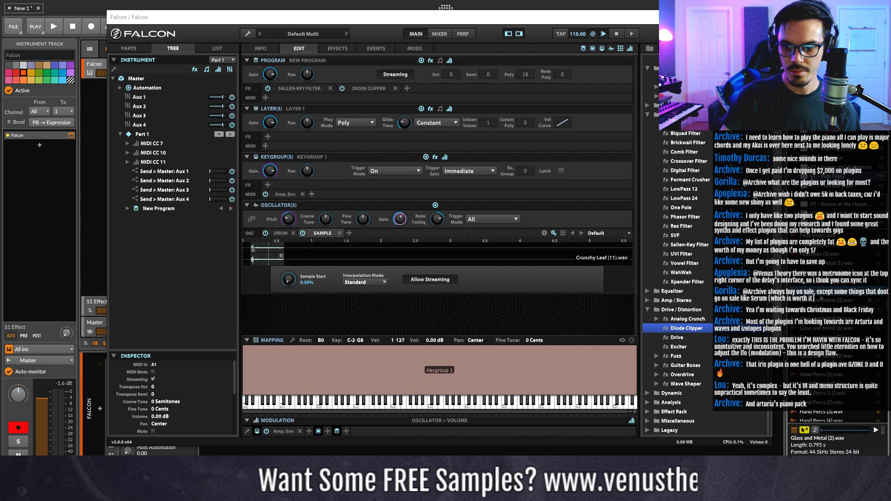
{"action": "left_click_drag", "start_coordinate": [349, 230], "coordinate": [351, 231]}
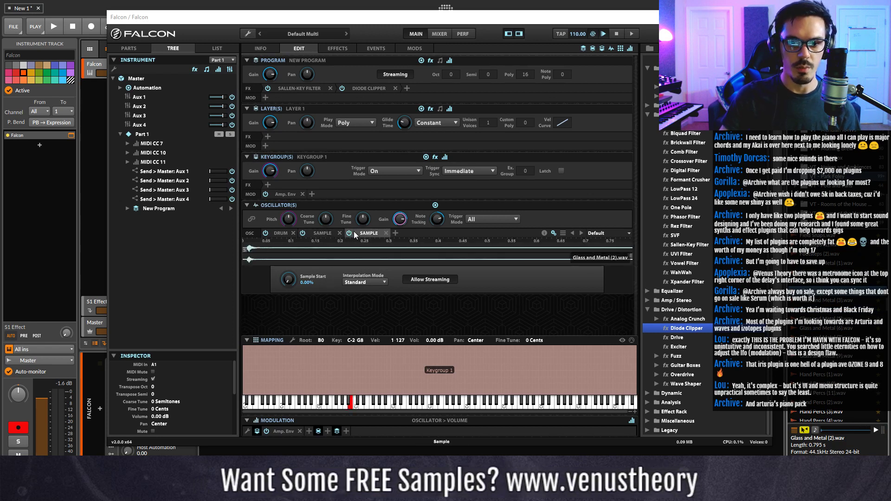
- Trim the Glass and Metal (2) sample to its opening hit and adjust the oscillator's pitch
{"action": "left_click", "coordinate": [247, 252]}
{"action": "left_click_drag", "start_coordinate": [244, 251], "coordinate": [247, 251]}
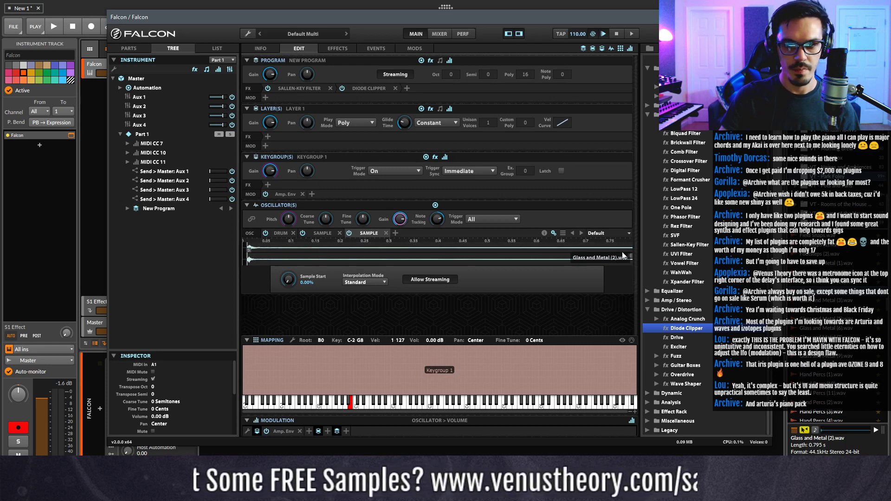
{"action": "left_click_drag", "start_coordinate": [630, 258], "coordinate": [281, 255]}
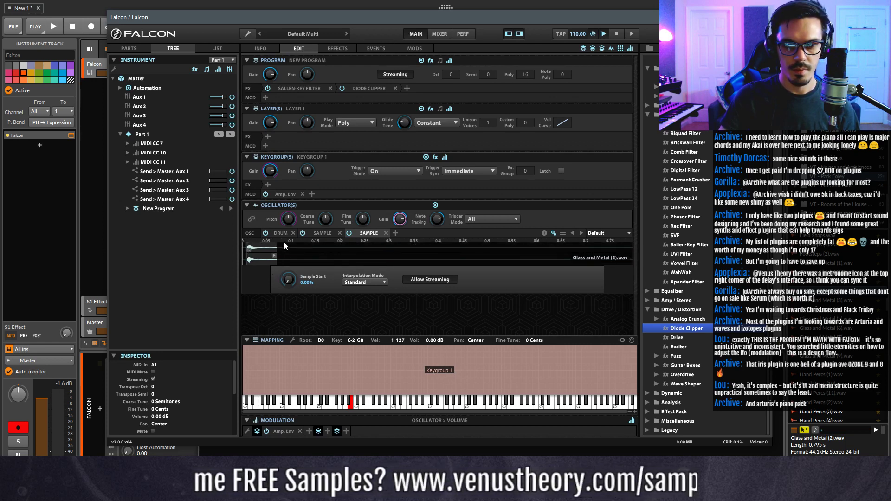
{"action": "left_click", "coordinate": [288, 221]}
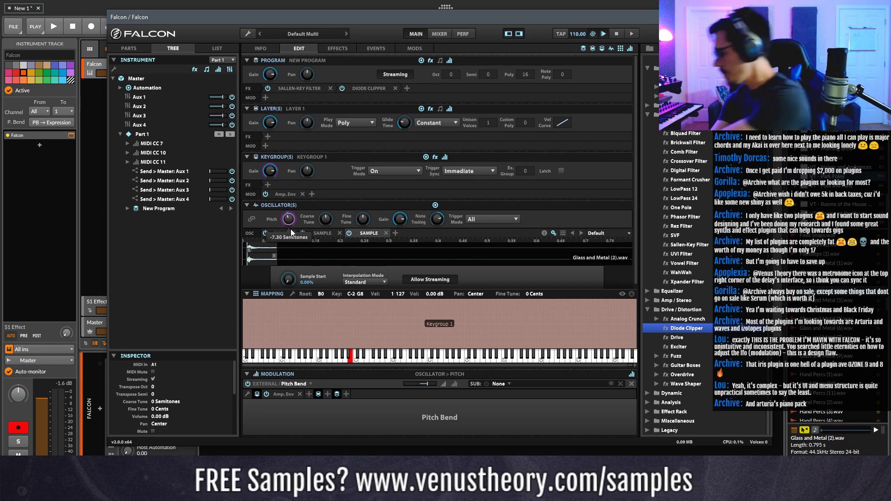
{"action": "left_click_drag", "start_coordinate": [294, 252], "coordinate": [287, 224]}
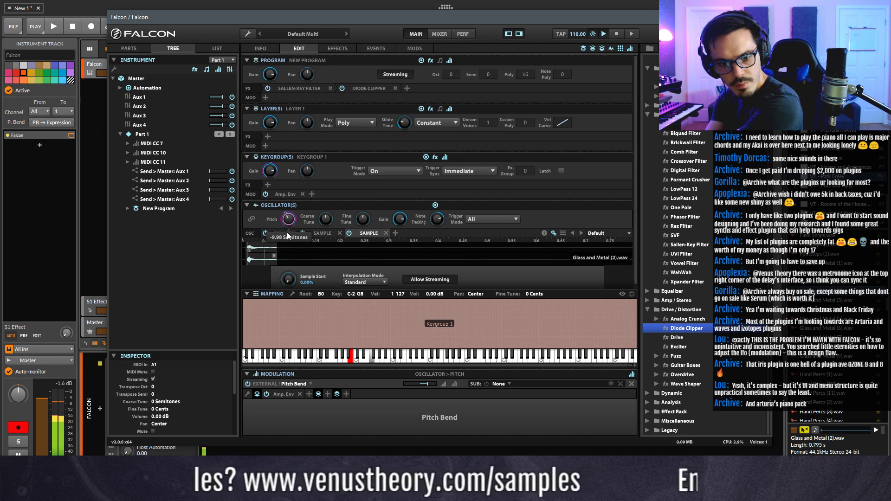
{"action": "left_click_drag", "start_coordinate": [288, 236], "coordinate": [288, 194]}
- Try a Convolver from the Equalizer effects after the Diode Clipper, with Glass and Metal (4).wav as its impulse
{"action": "left_click", "coordinate": [348, 48]}
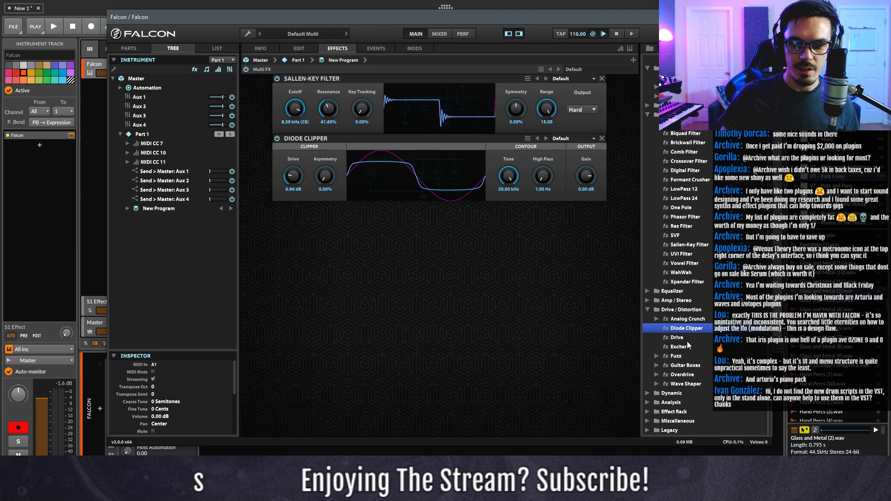
{"action": "double_click", "coordinate": [672, 393]}
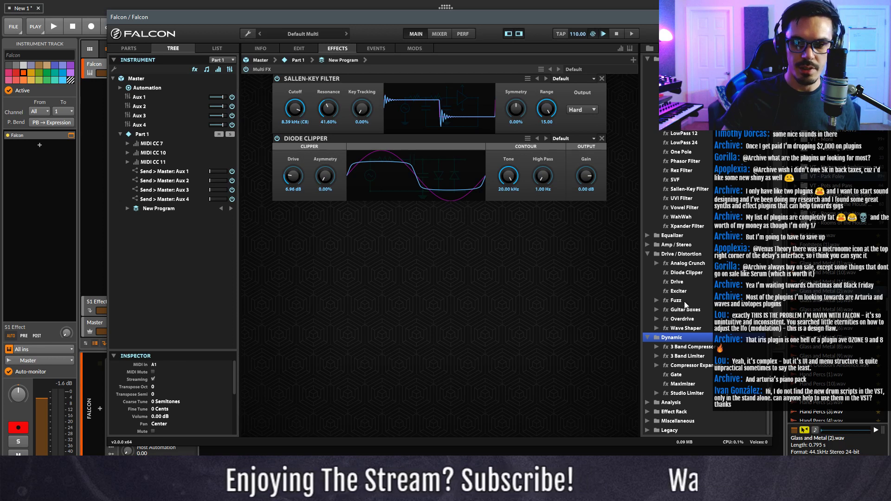
{"action": "double_click", "coordinate": [673, 236]}
{"action": "scroll", "coordinate": [703, 255], "scroll_direction": "down", "scroll_amount": 1}
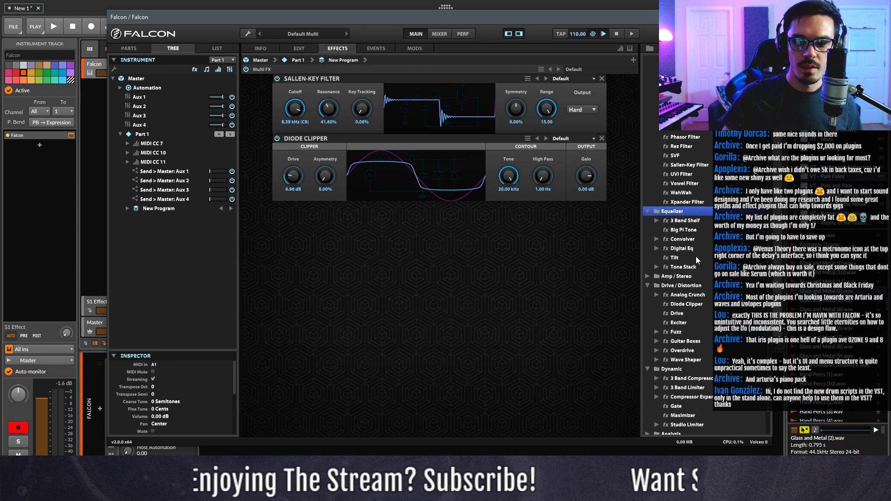
{"action": "double_click", "coordinate": [687, 240]}
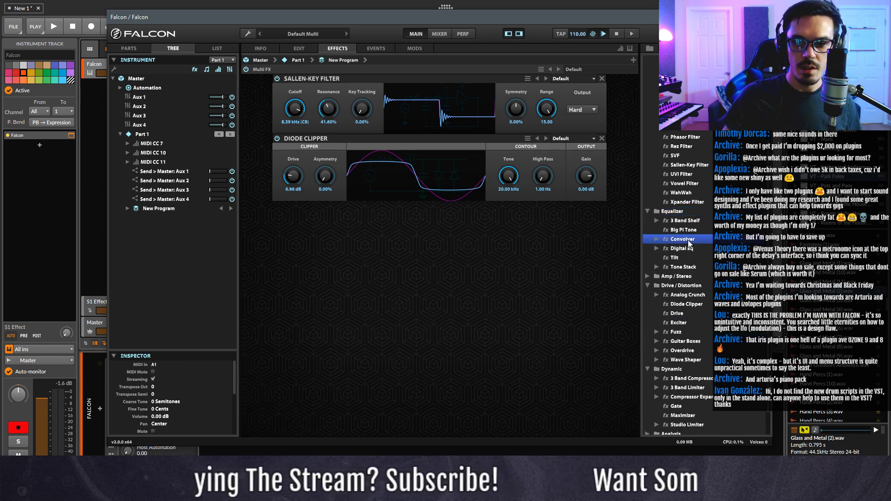
{"action": "left_click_drag", "start_coordinate": [693, 245], "coordinate": [437, 247]}
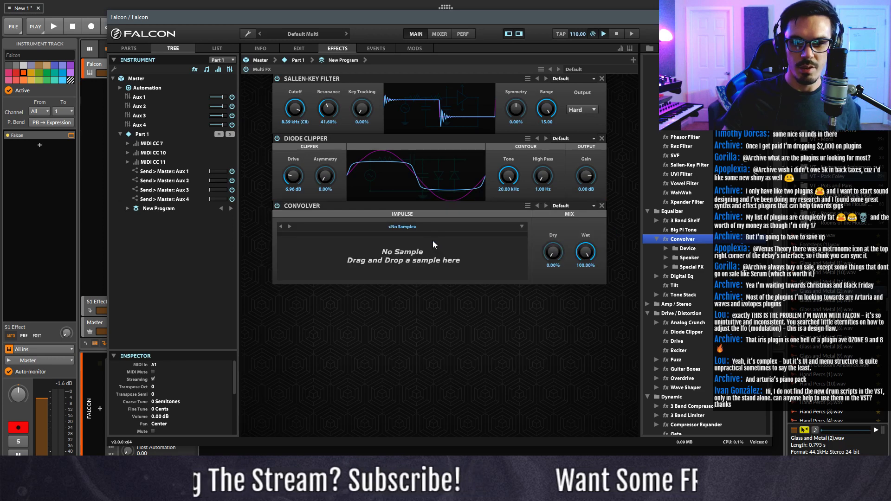
{"action": "left_click_drag", "start_coordinate": [822, 310], "coordinate": [458, 258]}
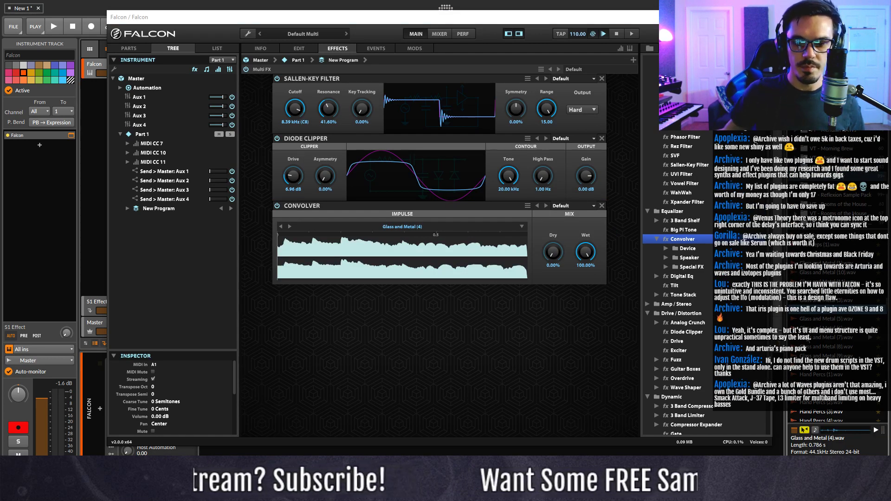
- Try a Convolver mix of 65.20% dry and 14.00% wet, and remove the effect
{"action": "left_click_drag", "start_coordinate": [583, 258], "coordinate": [584, 318]}
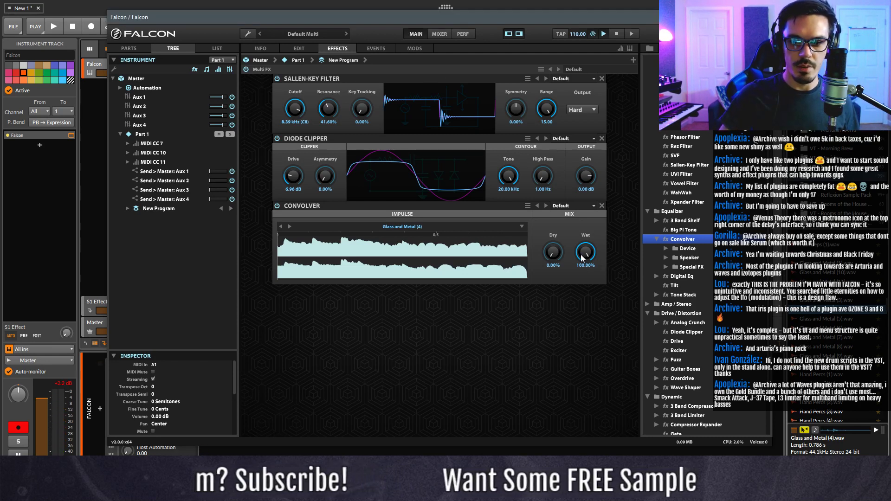
{"action": "left_click_drag", "start_coordinate": [589, 349], "coordinate": [589, 360]}
{"action": "left_click_drag", "start_coordinate": [554, 256], "coordinate": [548, 180]}
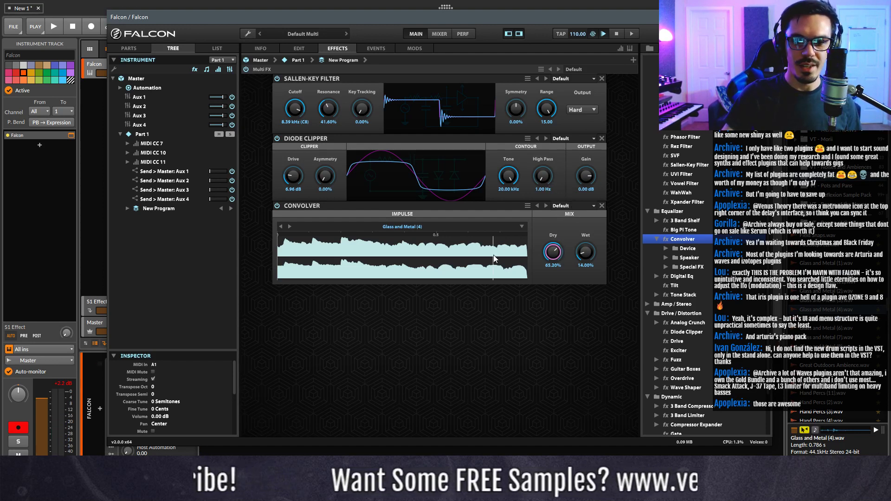
{"action": "left_click", "coordinate": [603, 207]}
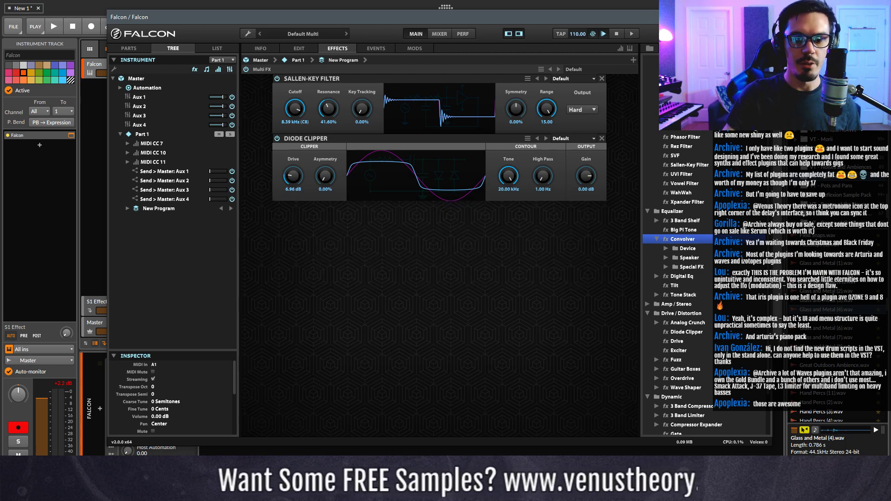
- Close the Falcon window and insert Convology XT after Falcon in the Bitwig device chain
{"action": "left_click", "coordinate": [766, 17]}
{"action": "left_click", "coordinate": [204, 409]}
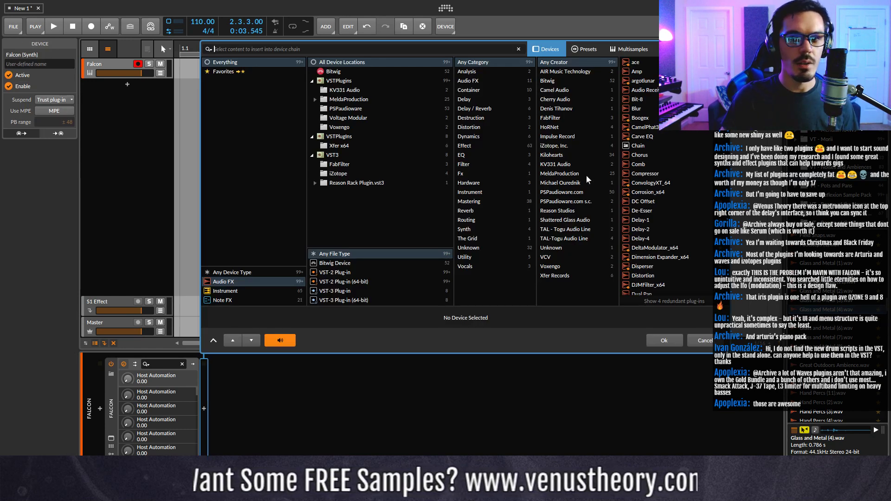
{"action": "double_click", "coordinate": [659, 183]}
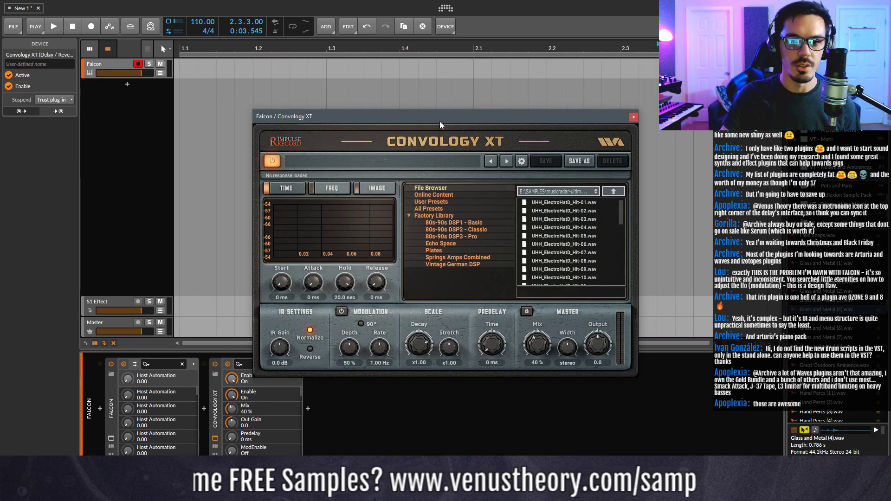
{"action": "left_click_drag", "start_coordinate": [441, 115], "coordinate": [439, 73]}
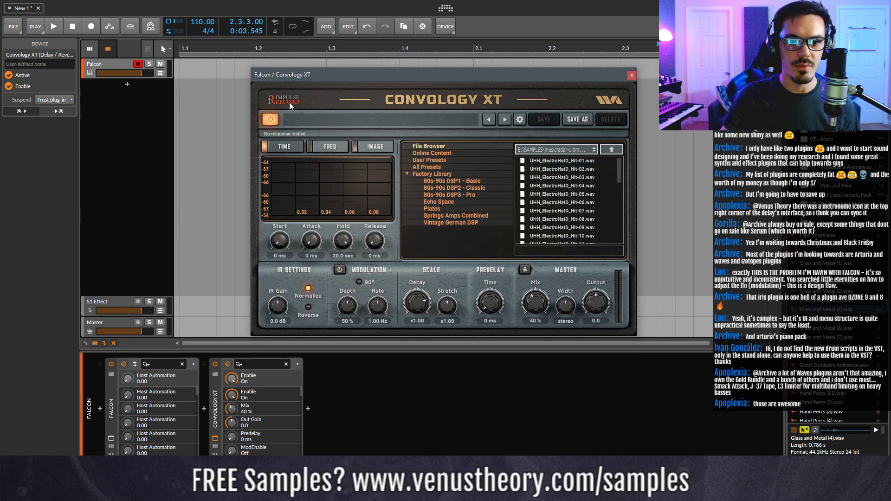
- Load Glass and Metal (7).wav from the VT - Park Foley sample folder as Convology XT's impulse response
{"action": "scroll", "coordinate": [553, 193], "scroll_direction": "down", "scroll_amount": 3}
{"action": "left_click", "coordinate": [610, 149]}
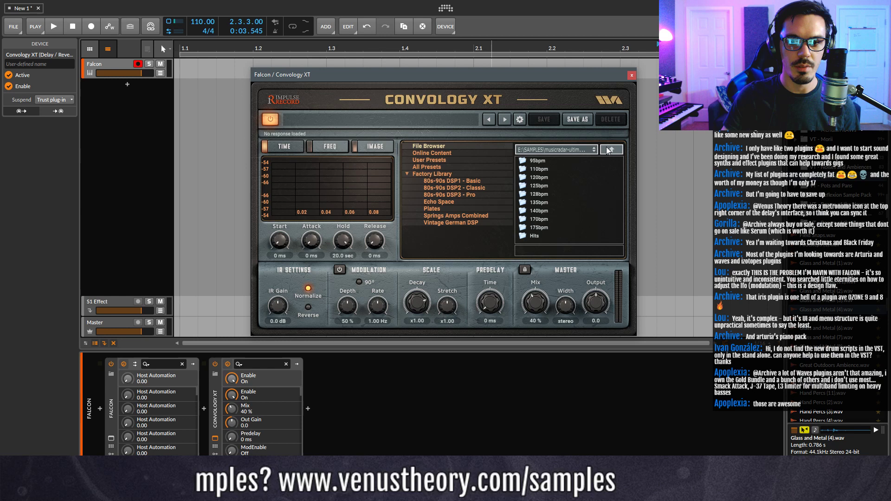
{"action": "left_click", "coordinate": [608, 149]}
{"action": "left_click", "coordinate": [610, 149]}
{"action": "scroll", "coordinate": [592, 193], "scroll_direction": "down", "scroll_amount": 10}
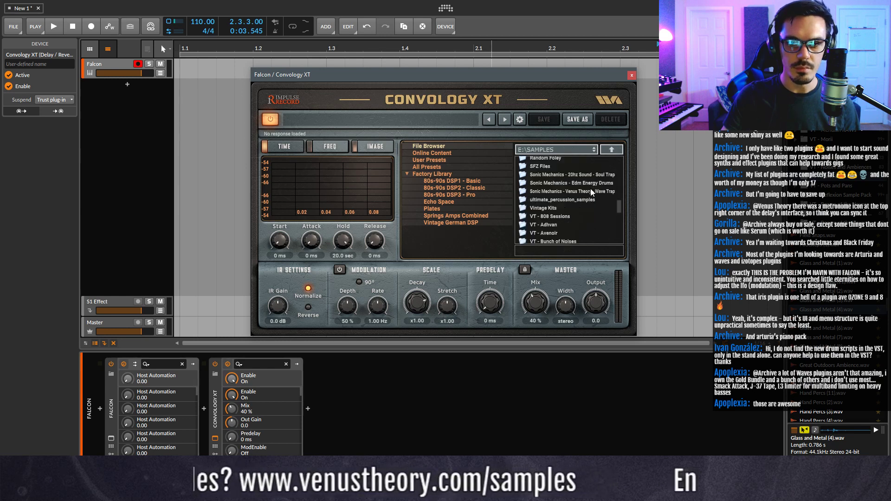
{"action": "scroll", "coordinate": [587, 211], "scroll_direction": "down", "scroll_amount": 4}
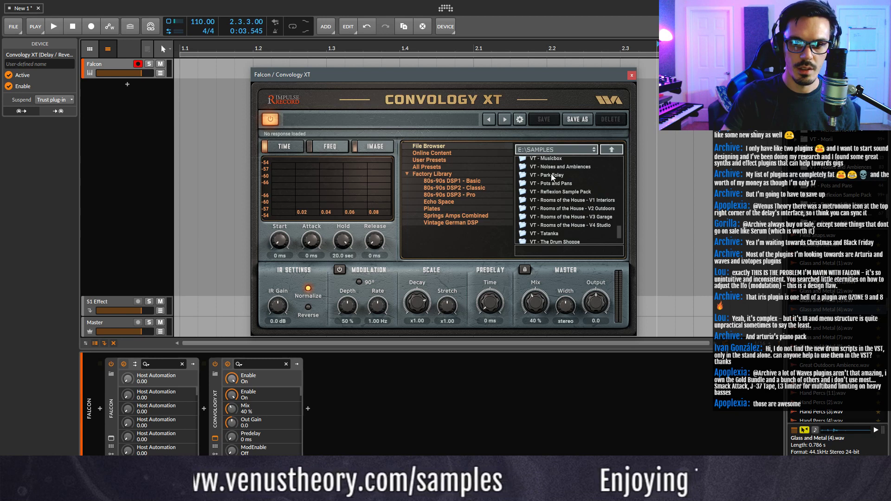
{"action": "scroll", "coordinate": [549, 195], "scroll_direction": "down", "scroll_amount": 10}
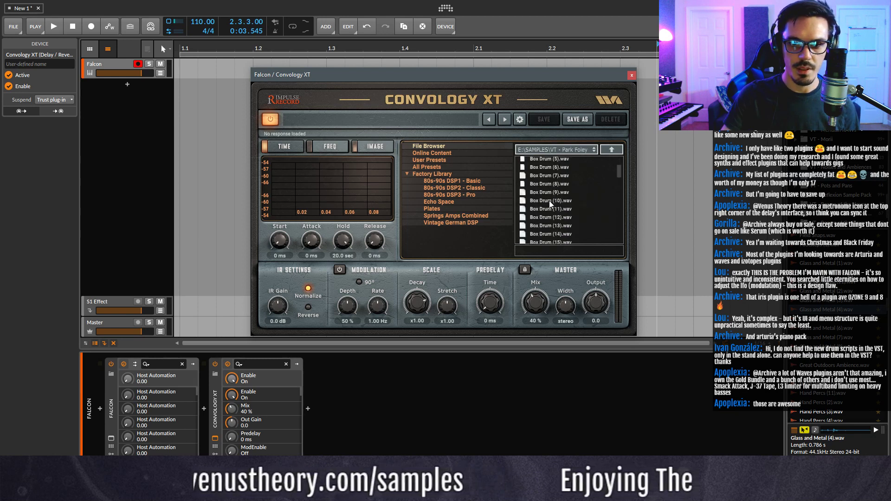
{"action": "scroll", "coordinate": [550, 205], "scroll_direction": "down", "scroll_amount": 8}
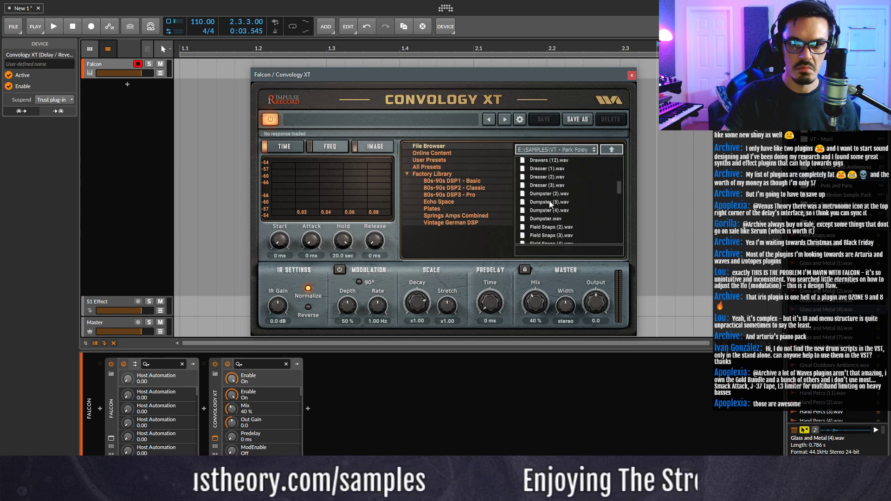
{"action": "left_click", "coordinate": [563, 180]}
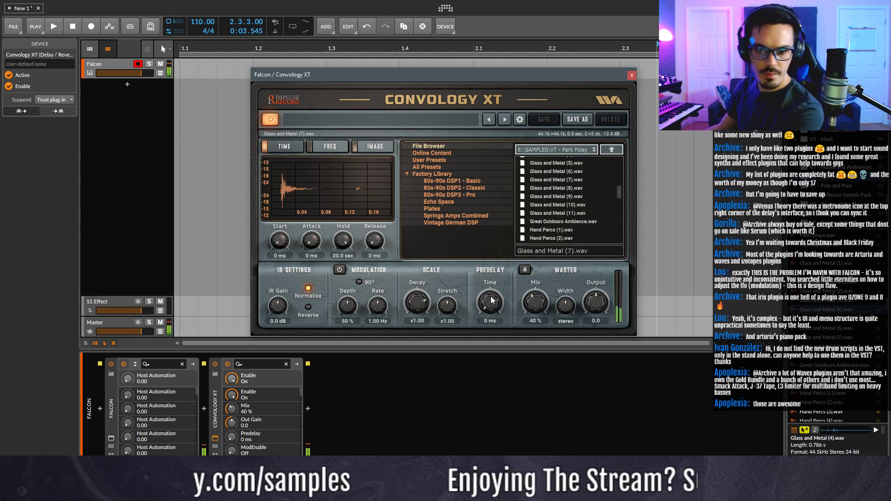
- Shorten the impulse with 8 ms start, 0.1 sec hold, x0.20 decay and x0.49 stretch, and set the mix to 20%
{"action": "left_click_drag", "start_coordinate": [447, 308], "coordinate": [450, 331]}
{"action": "left_click_drag", "start_coordinate": [417, 302], "coordinate": [427, 354]}
{"action": "left_click_drag", "start_coordinate": [278, 242], "coordinate": [279, 245]}
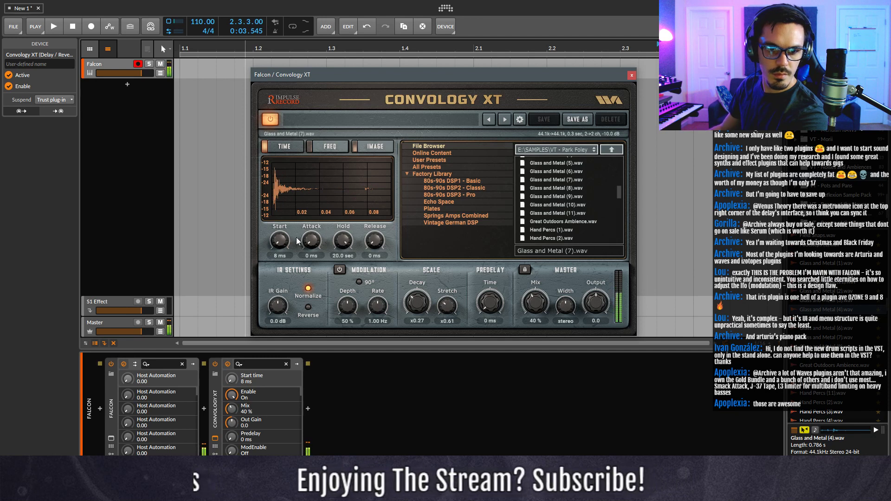
{"action": "left_click_drag", "start_coordinate": [343, 249], "coordinate": [357, 356]}
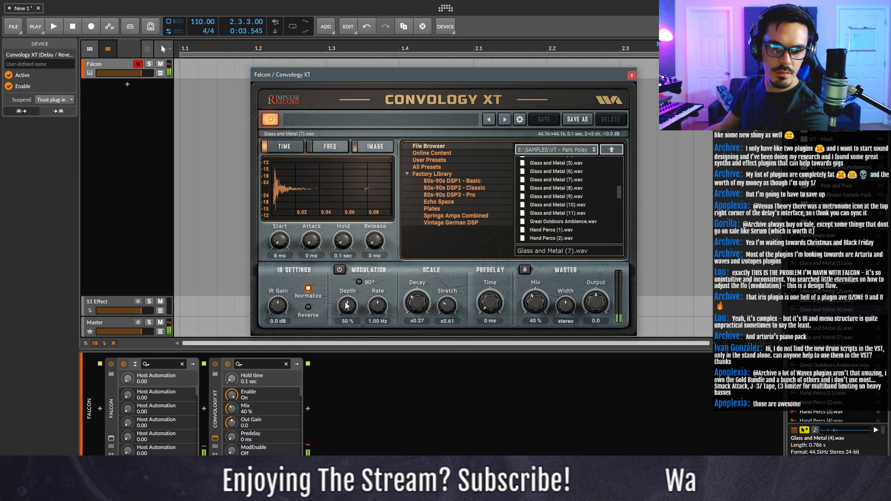
{"action": "left_click_drag", "start_coordinate": [407, 307], "coordinate": [444, 324]}
{"action": "left_click_drag", "start_coordinate": [533, 308], "coordinate": [533, 320]}
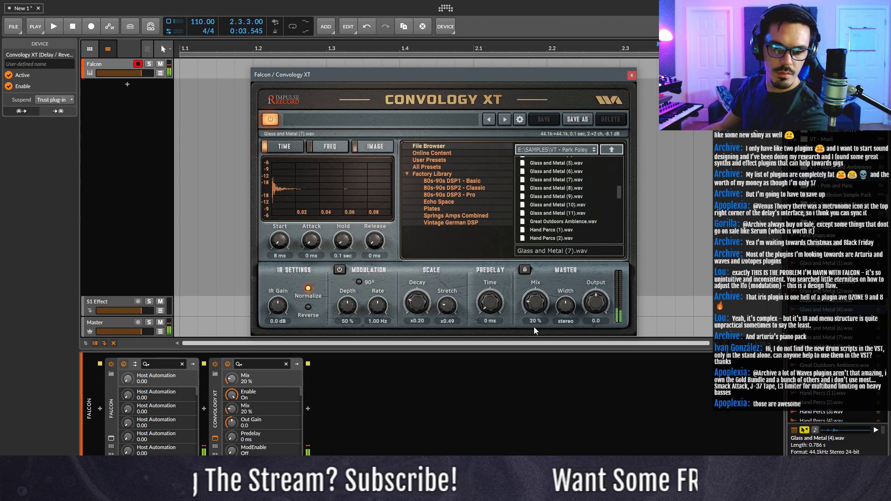
- Close Convology XT and insert PSP MixSaturator2 after it in the device chain
{"action": "left_click", "coordinate": [632, 75]}
{"action": "left_click", "coordinate": [307, 411]}
{"action": "type", "text": "psp"}
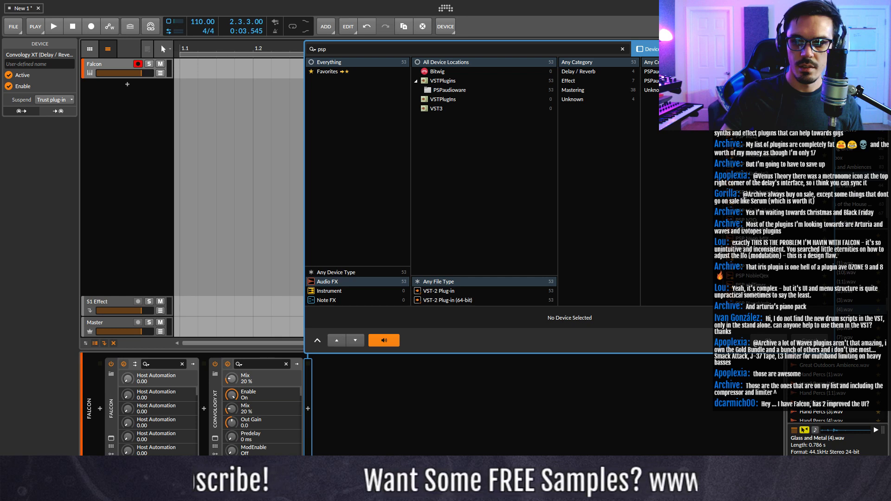
{"action": "double_click", "coordinate": [766, 173]}
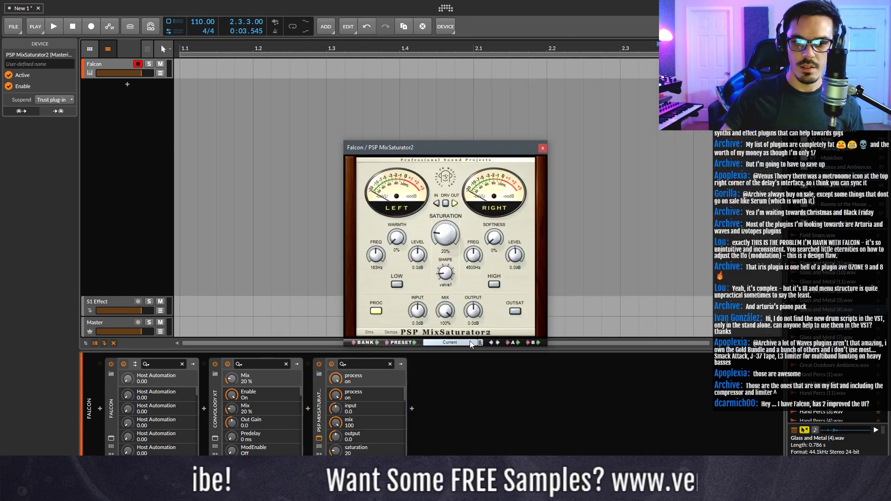
{"action": "left_click", "coordinate": [543, 148]}
- Try PSP NobleQ after PSP MixSaturator2 with its low shelf frequency at 80 Hz, and remove the device
{"action": "left_click", "coordinate": [412, 409]}
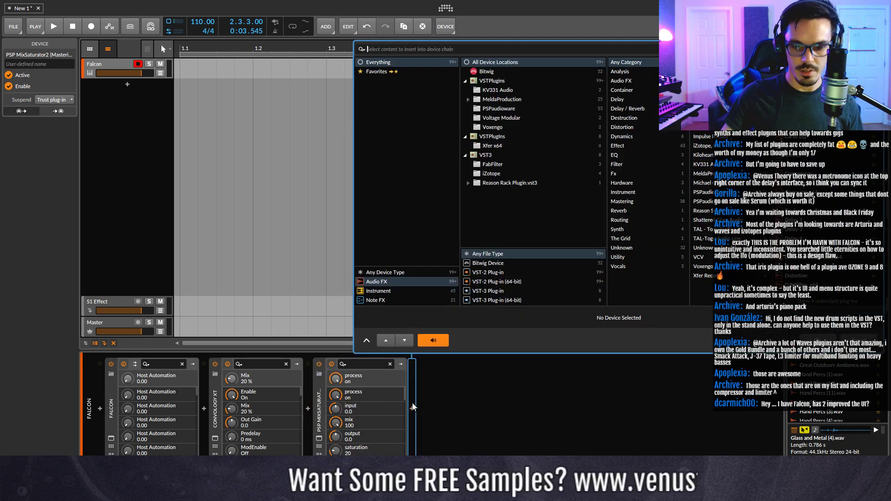
{"action": "type", "text": "no"}
{"action": "key", "text": "Return"}
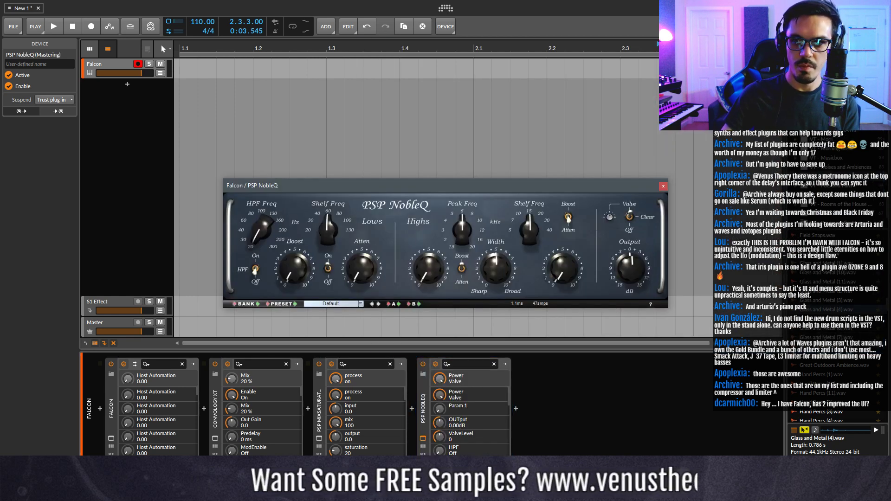
{"action": "left_click_drag", "start_coordinate": [321, 234], "coordinate": [327, 225]}
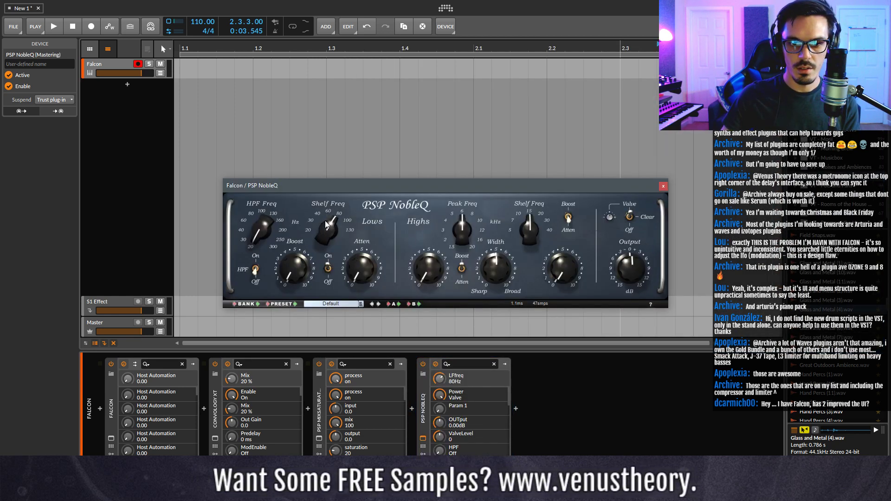
{"action": "left_click", "coordinate": [664, 187]}
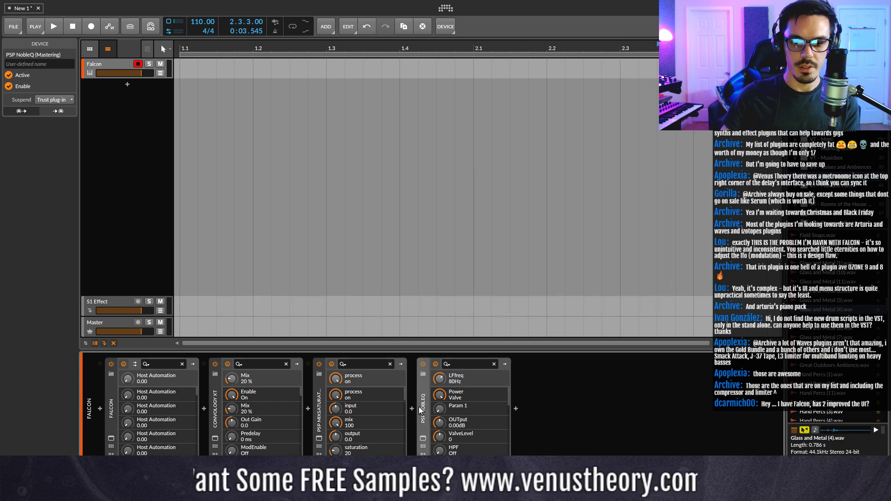
{"action": "key", "text": "Delete"}
- Insert PSP McQ after PSP MixSaturator2, boosting the MID1 band at 282 Hz and the HIGH band at 7.94 kHz
{"action": "left_click", "coordinate": [412, 409]}
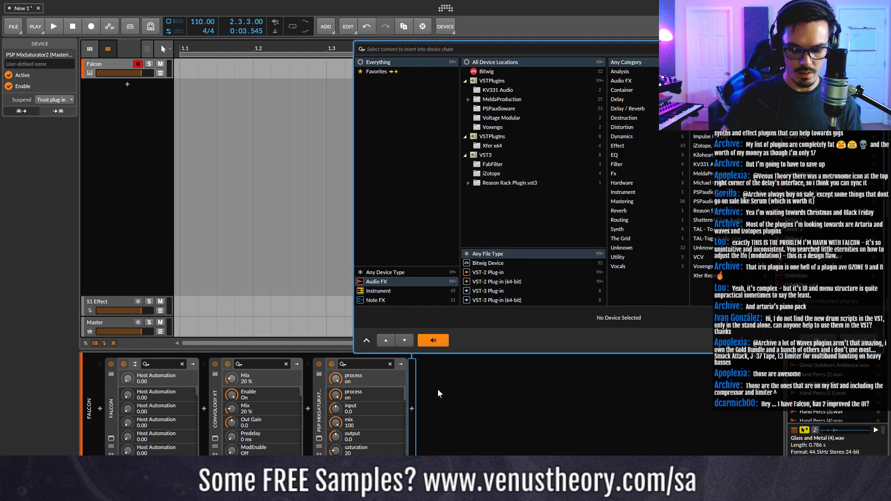
{"action": "type", "text": "mc"}
{"action": "key", "text": "Return"}
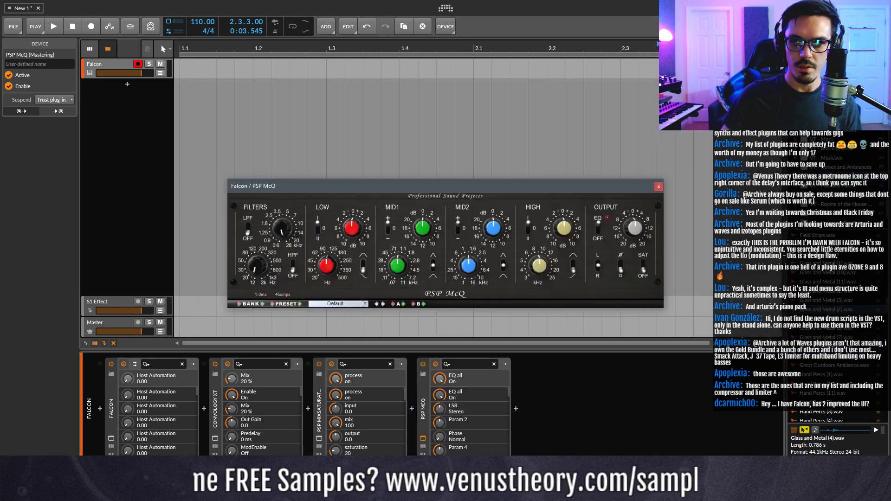
{"action": "left_click_drag", "start_coordinate": [422, 229], "coordinate": [422, 207]}
{"action": "left_click_drag", "start_coordinate": [402, 261], "coordinate": [407, 291]}
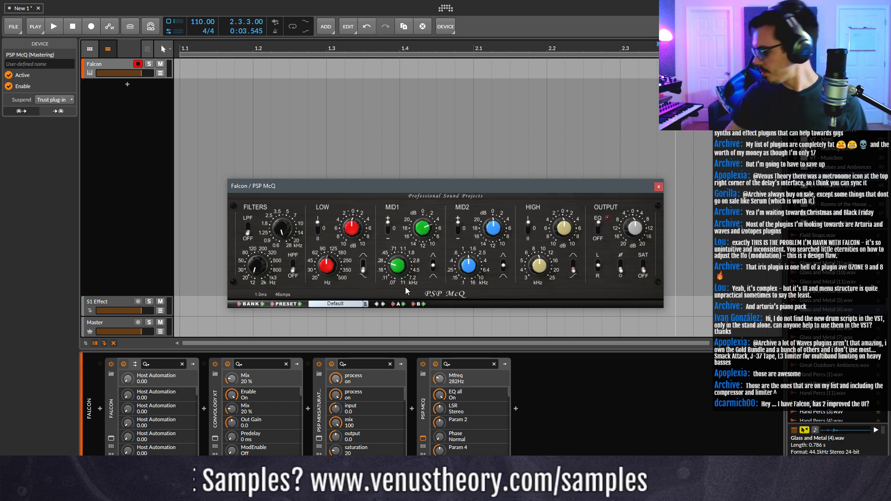
{"action": "left_click_drag", "start_coordinate": [562, 216], "coordinate": [565, 201]}
{"action": "left_click_drag", "start_coordinate": [556, 271], "coordinate": [549, 273]}
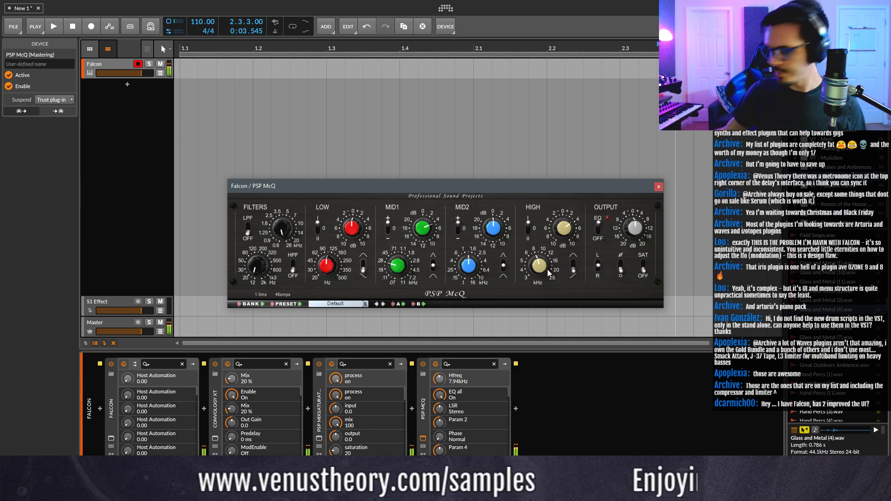
{"action": "left_click", "coordinate": [659, 187]}
- Move PSP McQ ahead of PSP MixSaturator2, and set the saturator to high band on, 51% softness, output saturation on and 2.7 dB input
{"action": "left_click_drag", "start_coordinate": [423, 407], "coordinate": [312, 412]}
{"action": "left_click", "coordinate": [424, 436]}
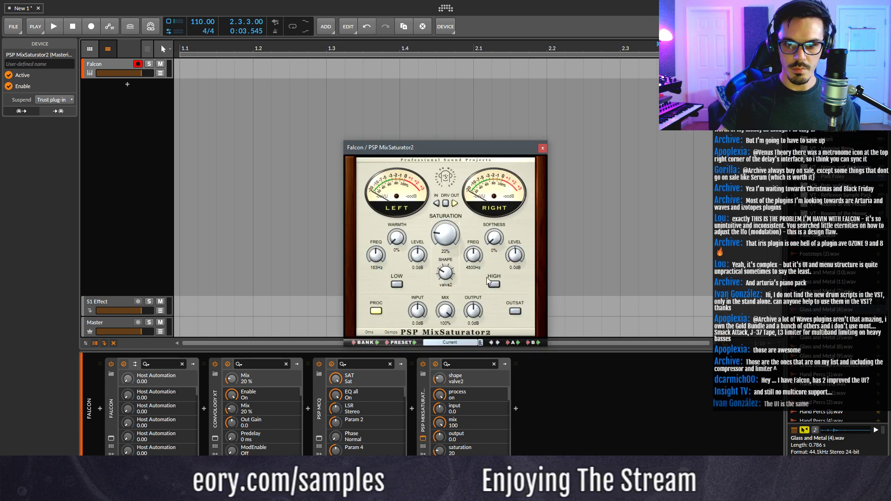
{"action": "left_click", "coordinate": [493, 284]}
{"action": "left_click_drag", "start_coordinate": [495, 238], "coordinate": [493, 219]}
{"action": "left_click", "coordinate": [515, 313]}
{"action": "left_click_drag", "start_coordinate": [421, 307], "coordinate": [420, 273]}
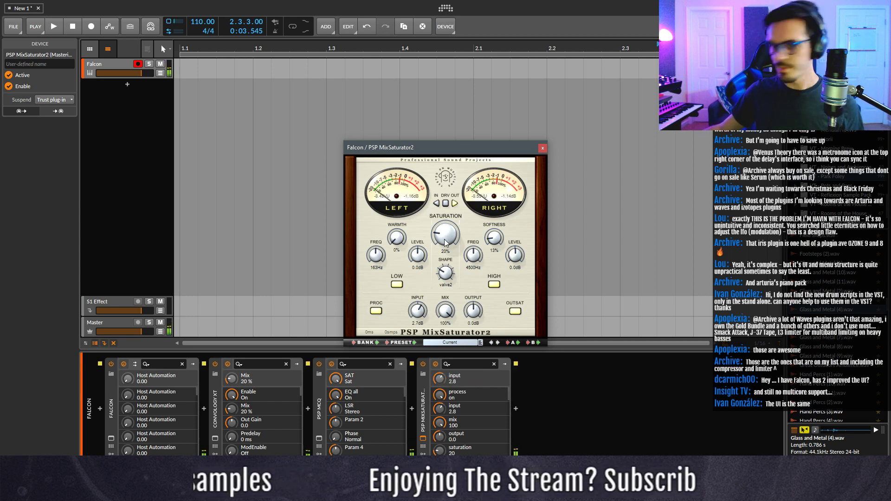
{"action": "left_click_drag", "start_coordinate": [494, 242], "coordinate": [502, 167]}
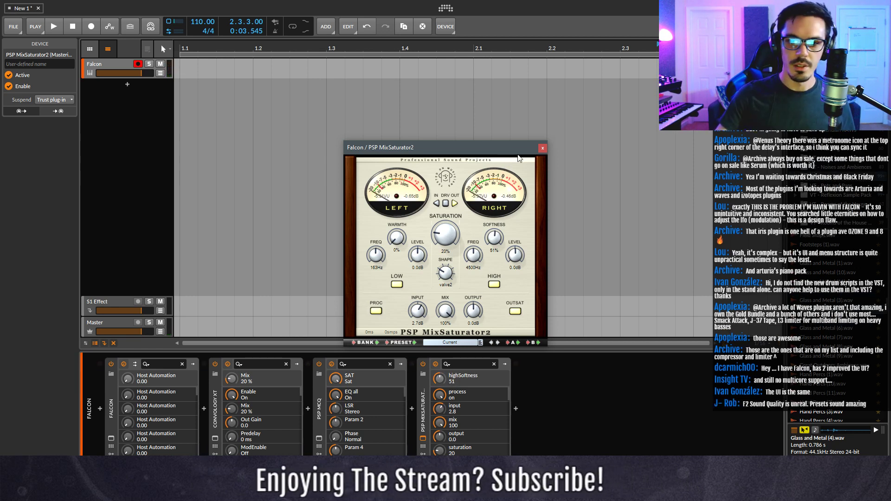
- Delete Convology XT, PSP McQ and PSP MixSaturator2 from the device chain, leaving only Falcon
{"action": "left_click", "coordinate": [543, 148]}
{"action": "left_click", "coordinate": [213, 407]}
{"action": "key", "text": "Delete"}
{"action": "key", "text": "Delete"}
{"action": "key", "text": "Delete"}
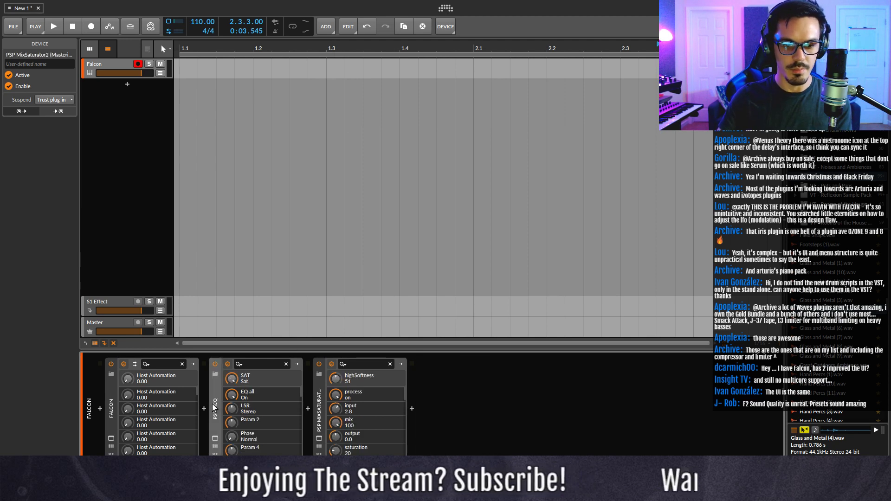
- Reopen Falcon, clear the current multi and show the empty instrument's edit page
{"action": "left_click", "coordinate": [112, 438]}
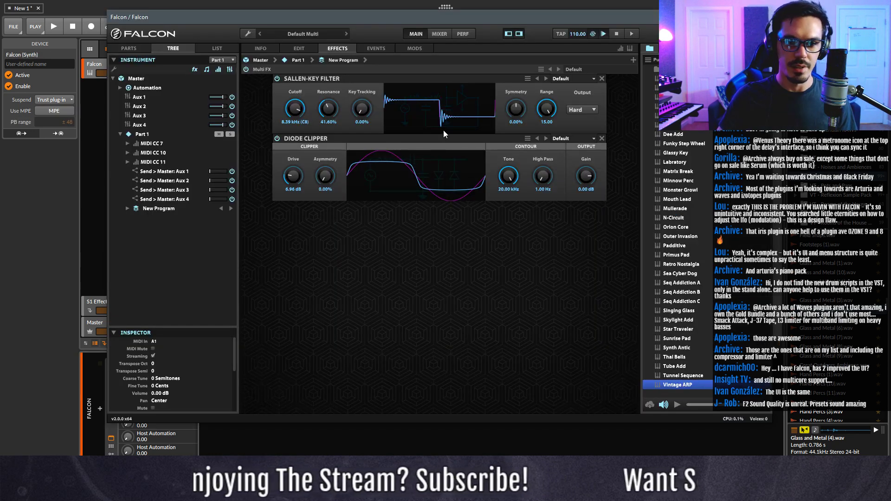
{"action": "left_click", "coordinate": [248, 33]}
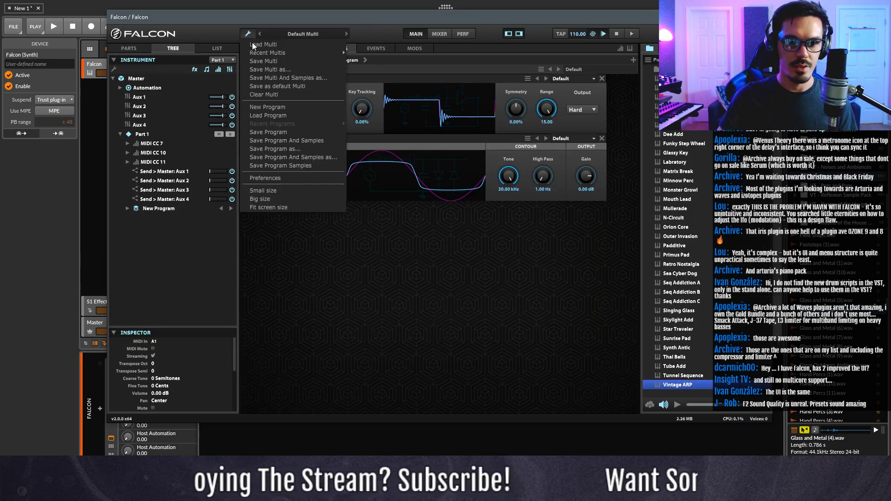
{"action": "left_click", "coordinate": [277, 95]}
{"action": "left_click", "coordinate": [261, 48]}
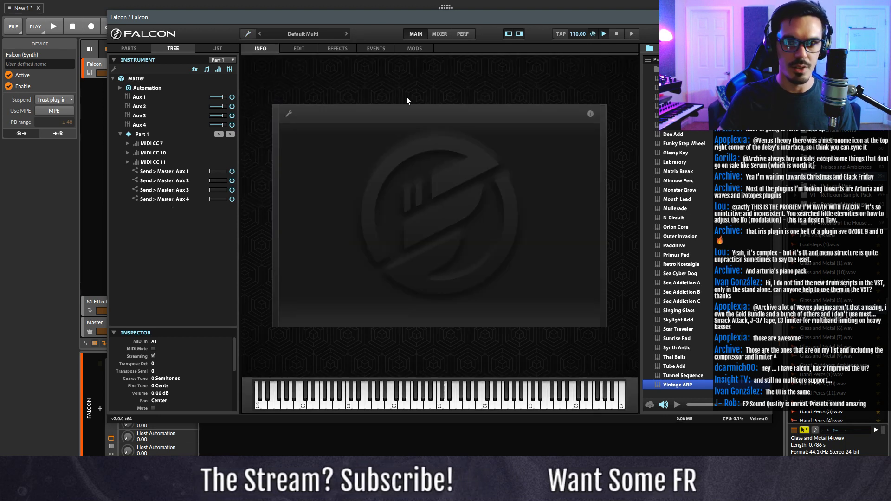
{"action": "left_click", "coordinate": [314, 51]}
{"action": "key", "text": "alt+Tab"}
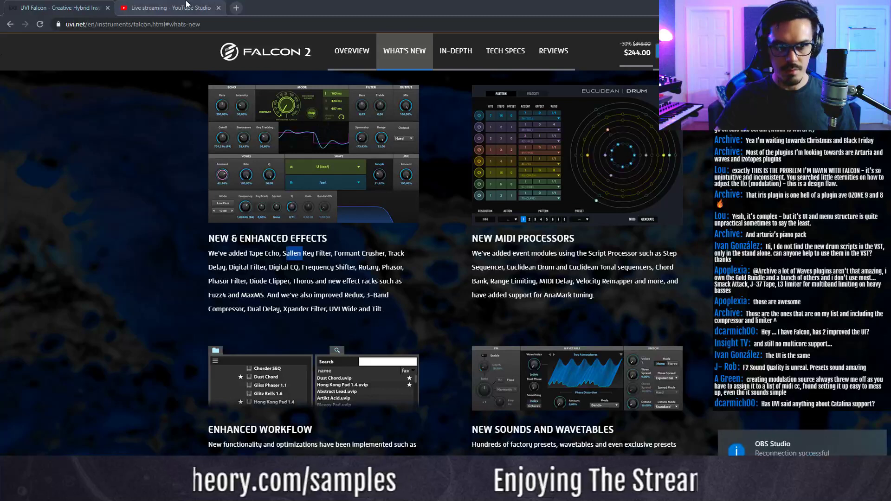
{"action": "key", "text": "alt+Tab"}
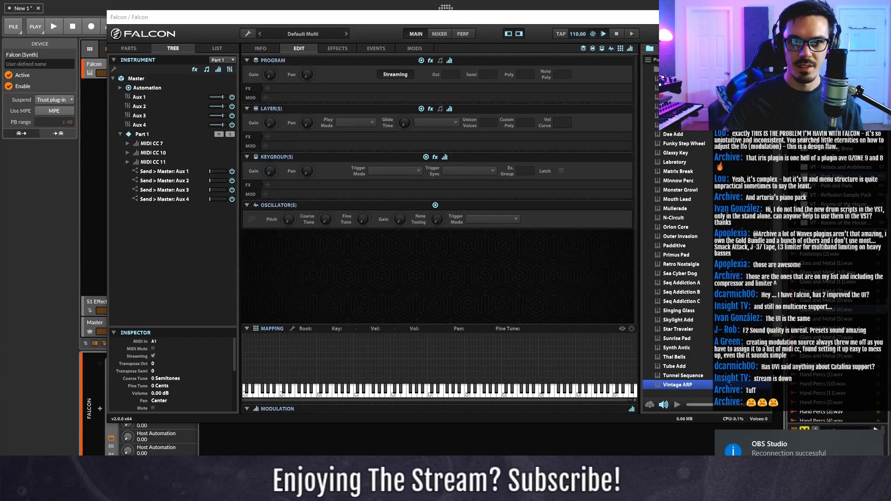